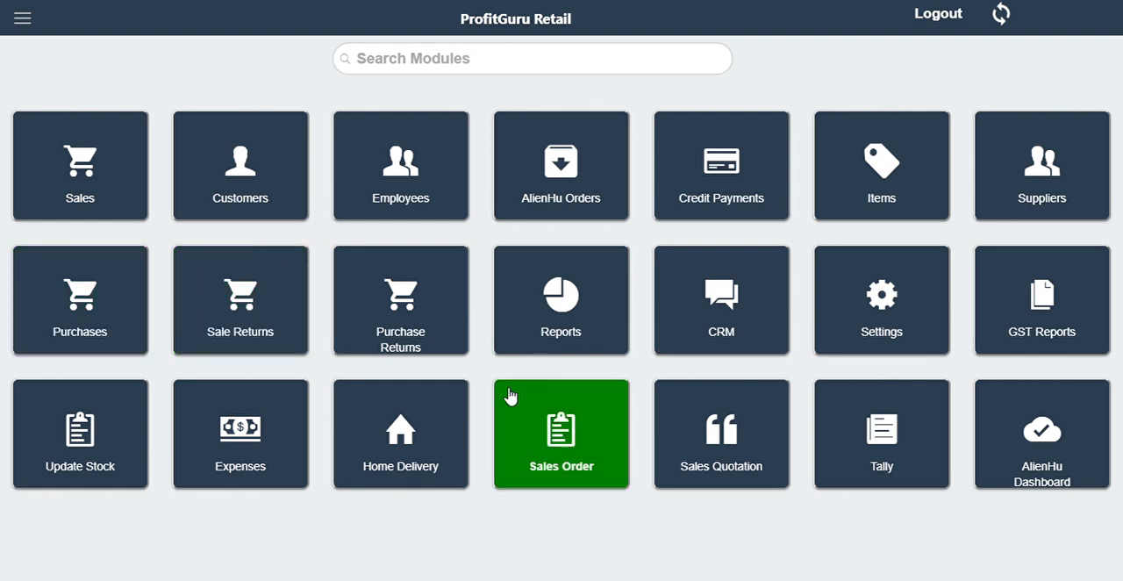
Open the Sales module to view its item categories and return to the module overview.
{"action": "left_click", "coordinate": [106, 189]}
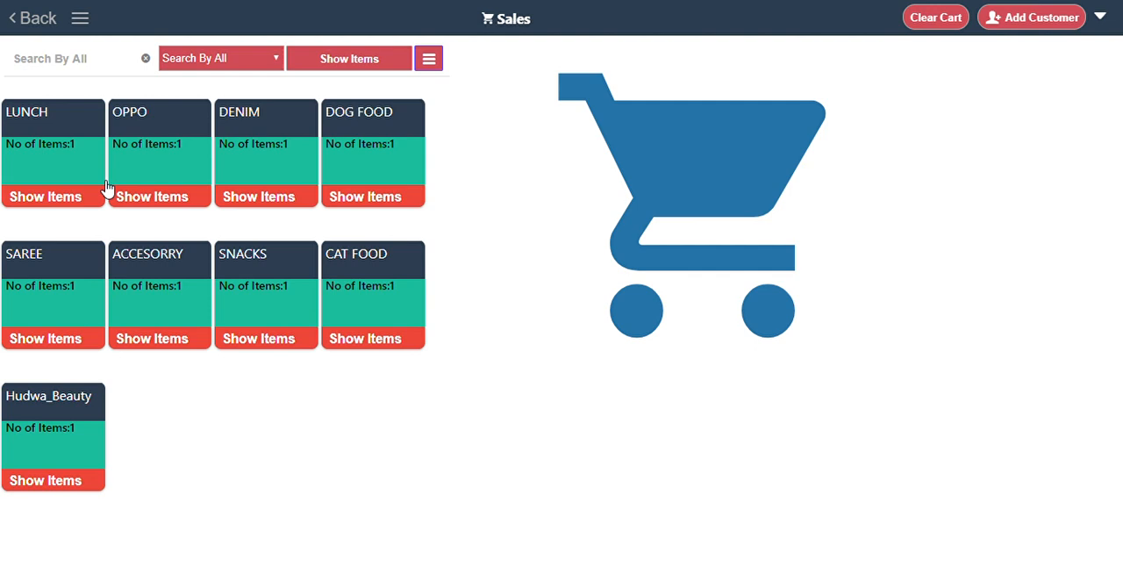
{"action": "left_click", "coordinate": [101, 188]}
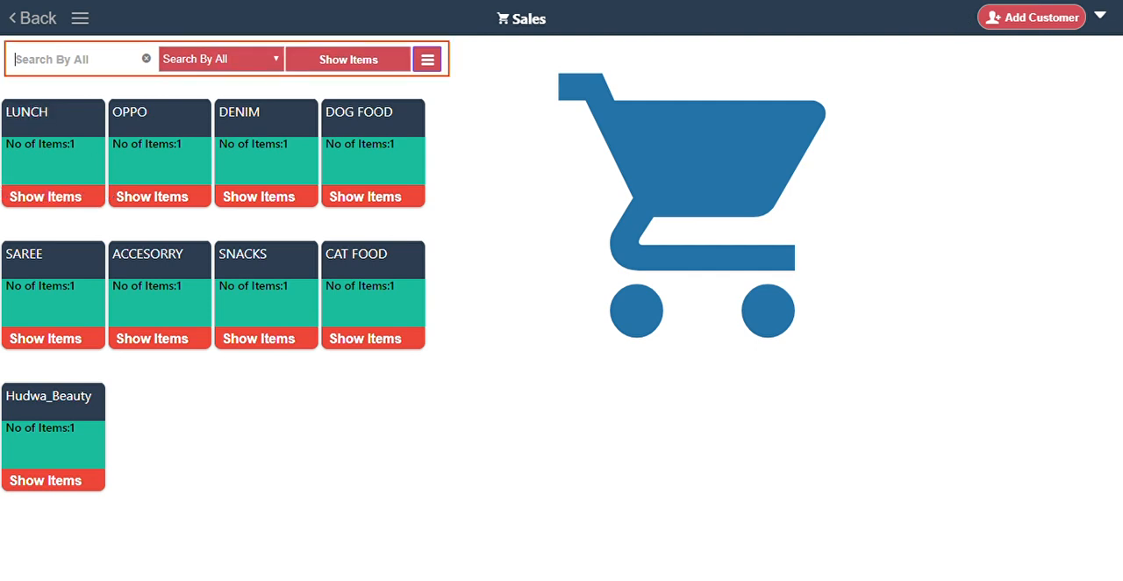
{"action": "left_click", "coordinate": [29, 26]}
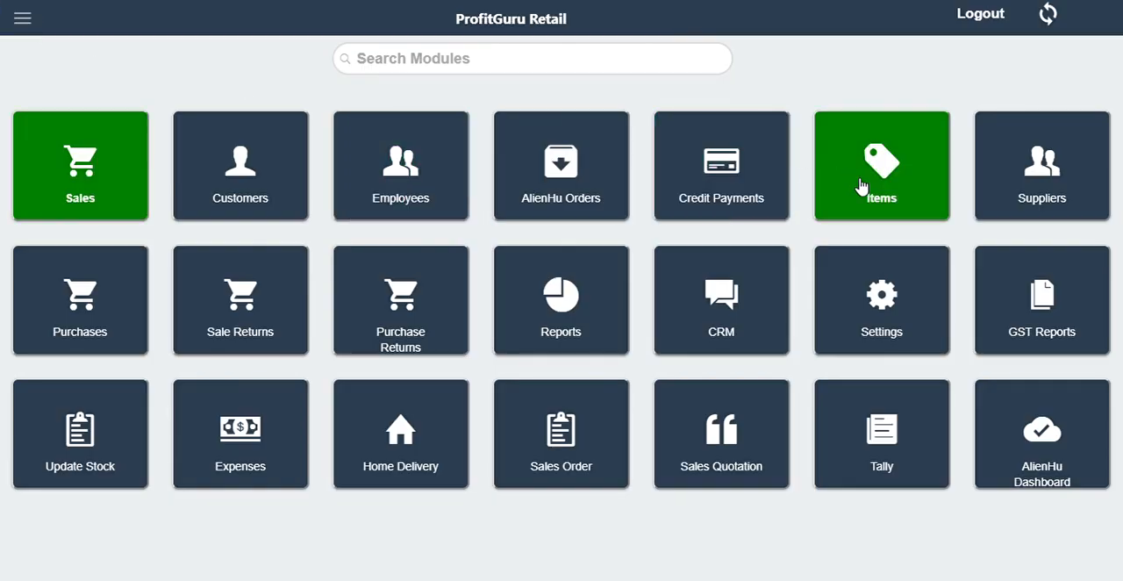
Open the Items module and look at its additional options for settings, barcode printing, export and import.
{"action": "left_click", "coordinate": [871, 184]}
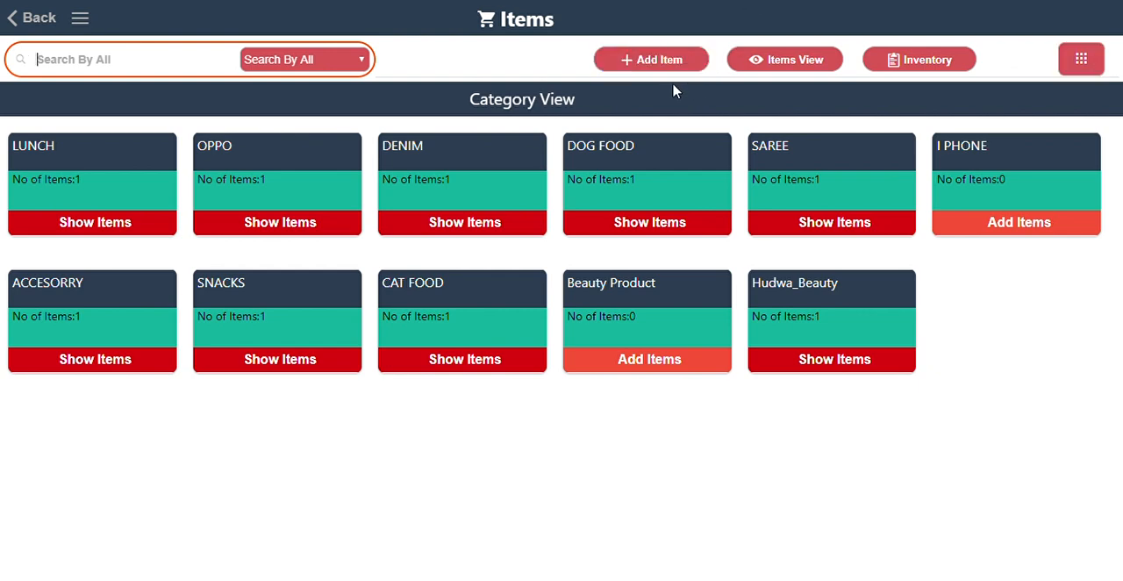
{"action": "left_click", "coordinate": [1078, 59]}
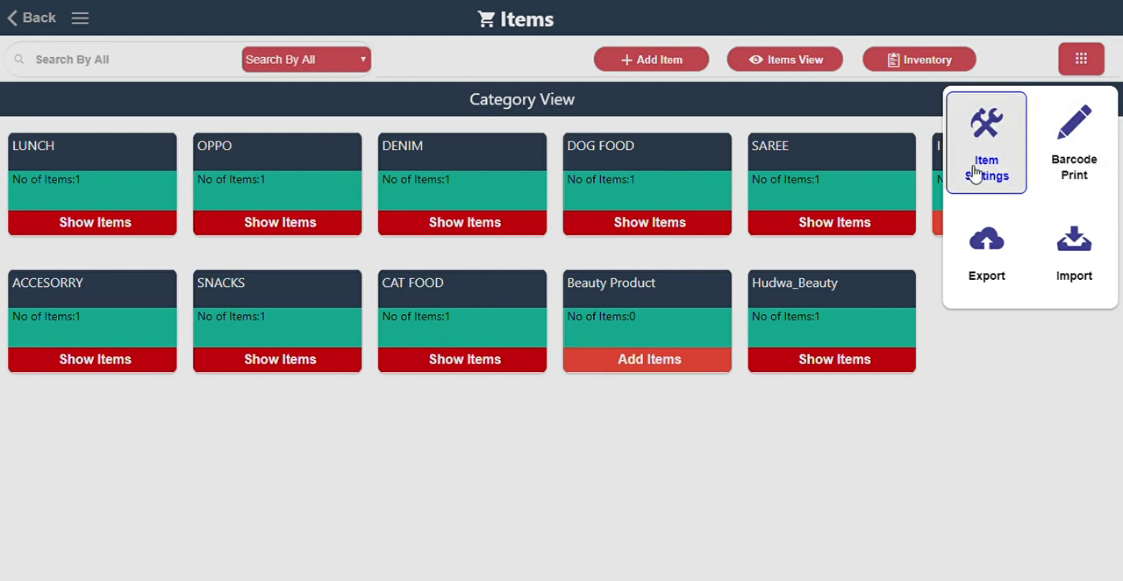
{"action": "left_click", "coordinate": [669, 66]}
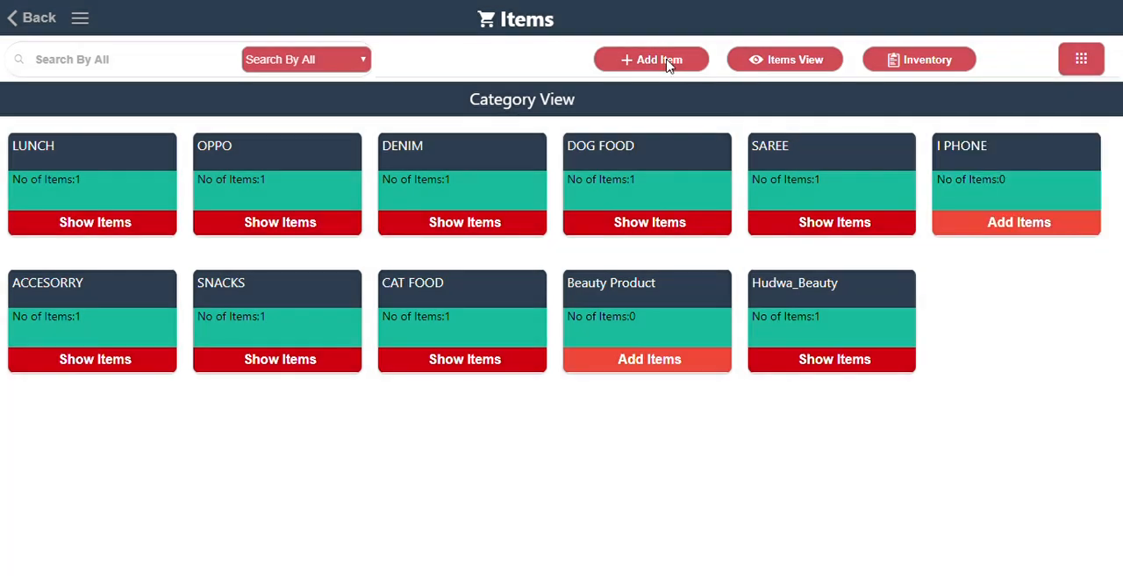
Start adding a new item and look at the available categories and the form for creating a category.
{"action": "left_click", "coordinate": [664, 65]}
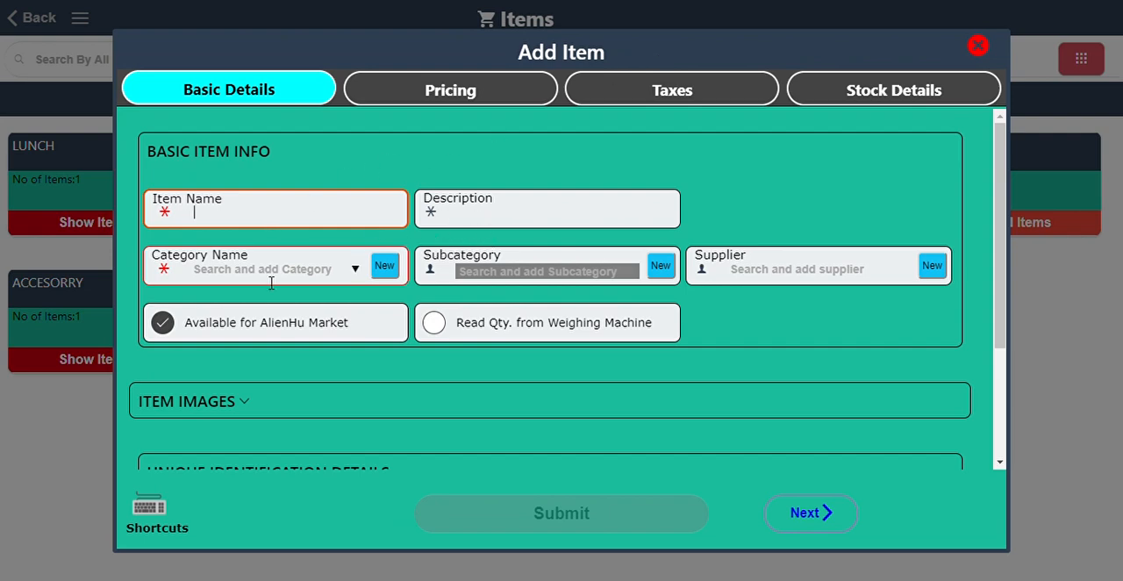
{"action": "left_click", "coordinate": [355, 271]}
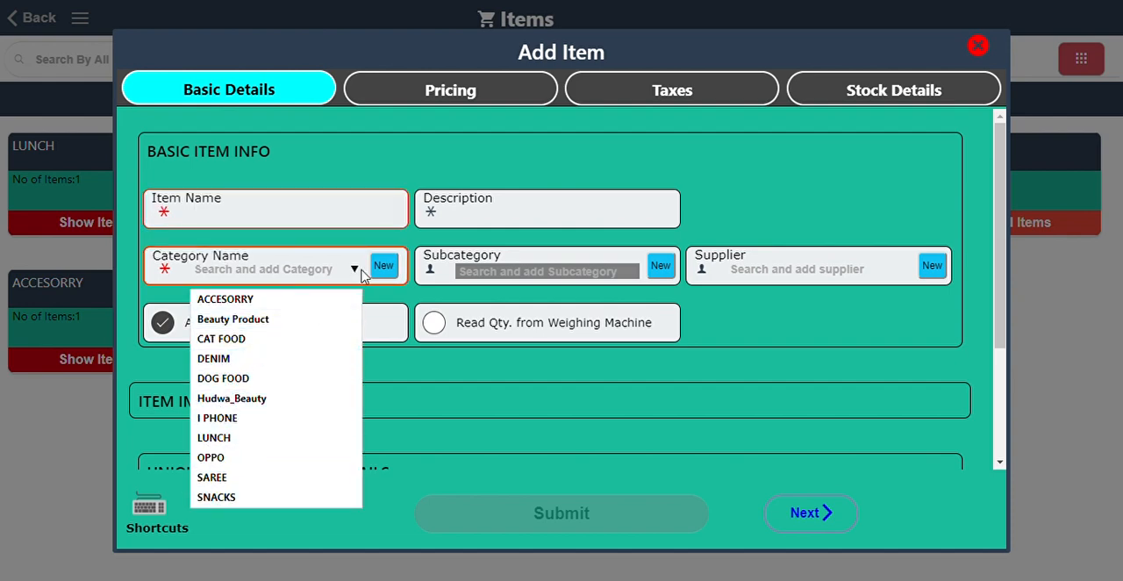
{"action": "left_click", "coordinate": [386, 268]}
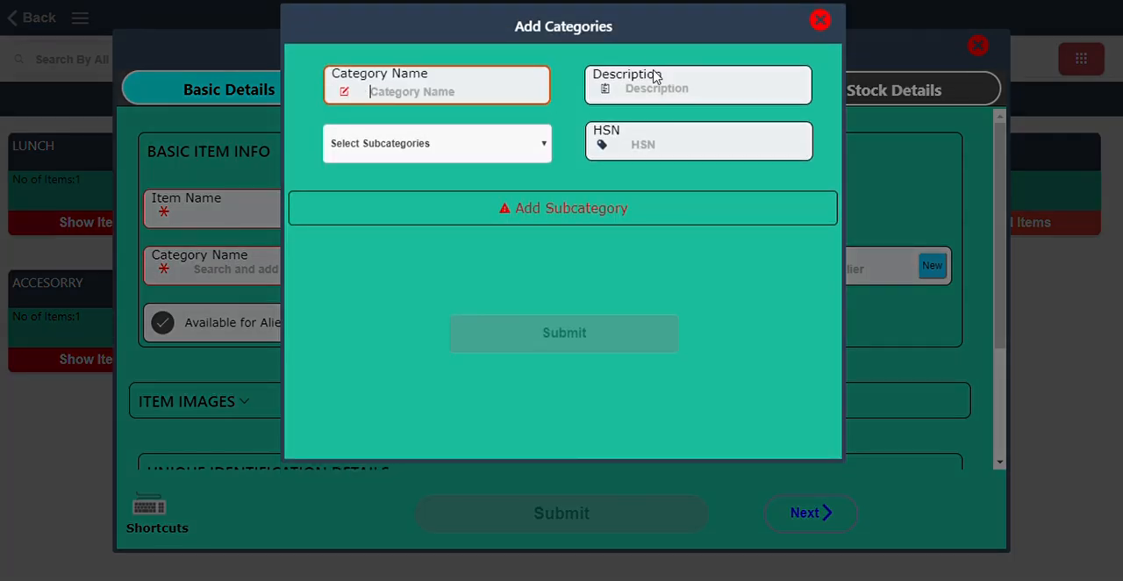
{"action": "left_click", "coordinate": [820, 20]}
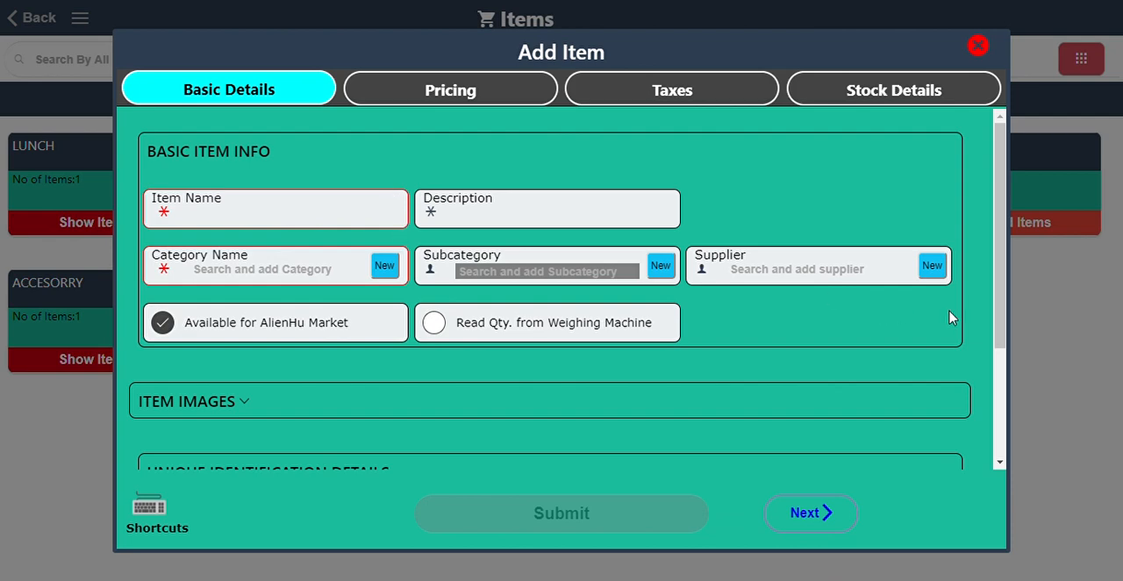
Examine the Barcode No, Item Code and HSN fields in the new item's unique identification details.
{"action": "left_click_drag", "start_coordinate": [998, 319], "coordinate": [992, 411]}
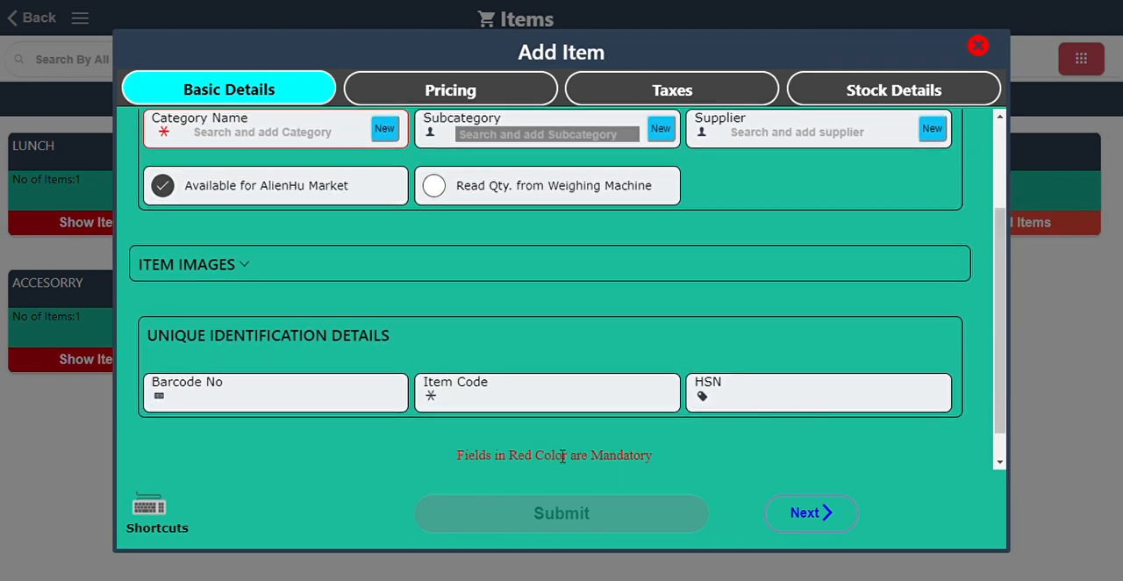
{"action": "left_click", "coordinate": [207, 401]}
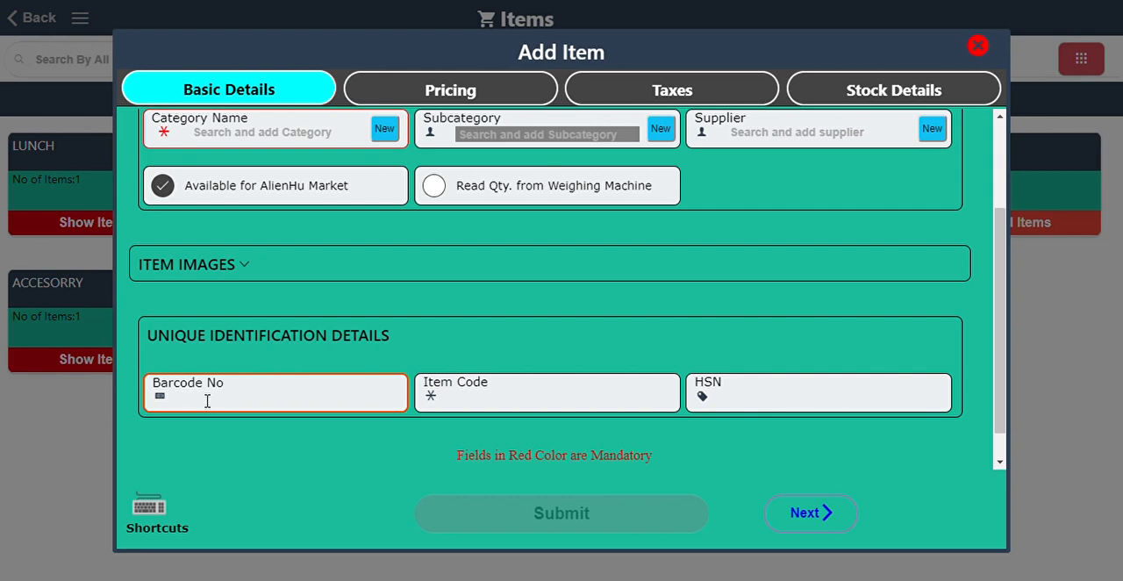
{"action": "left_click", "coordinate": [498, 407]}
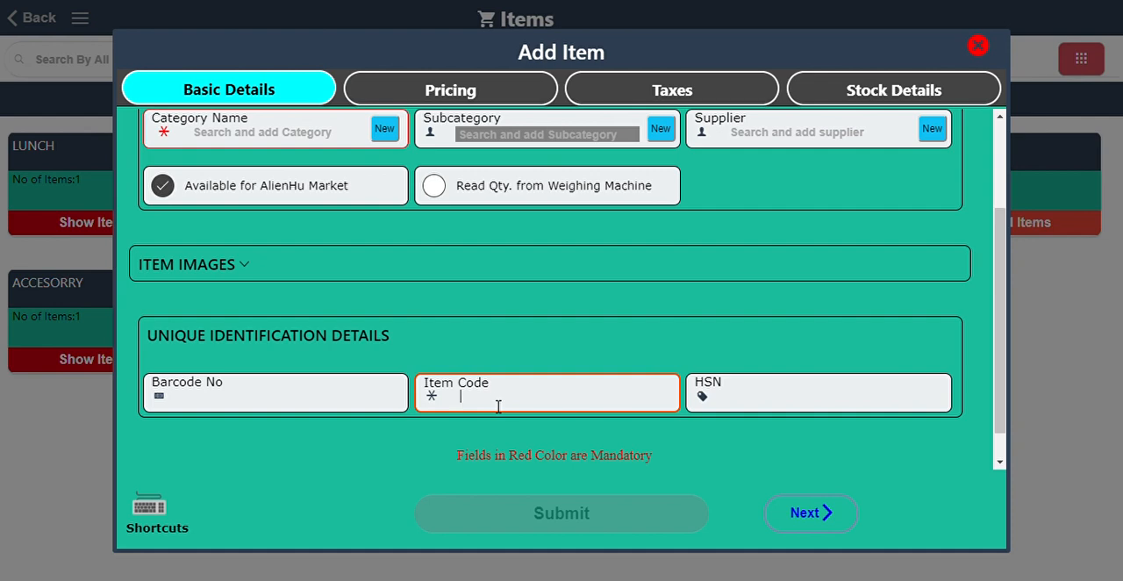
{"action": "left_click", "coordinate": [820, 406]}
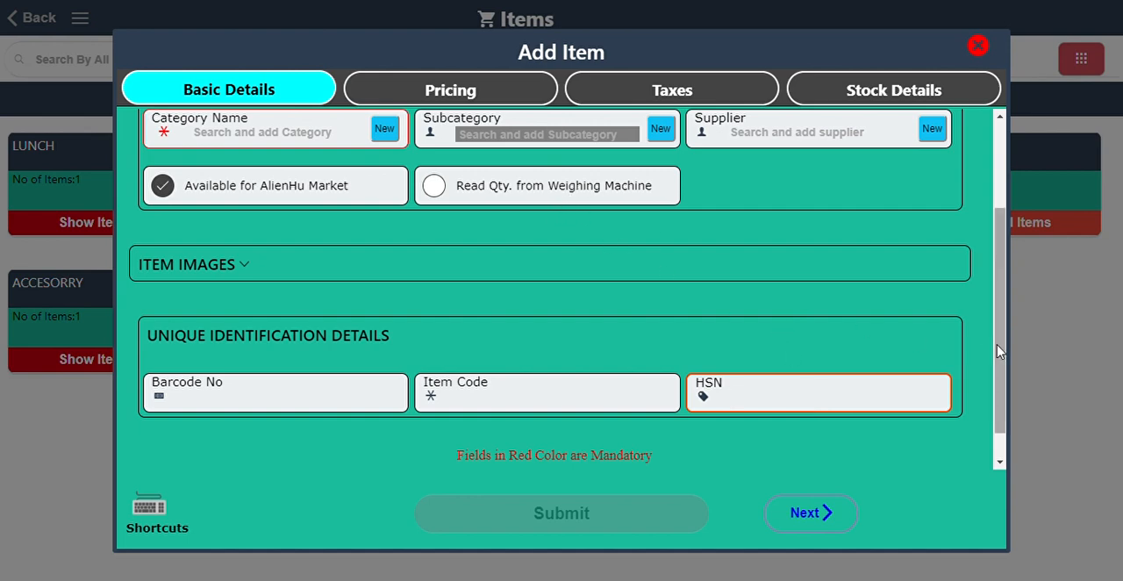
{"action": "left_click_drag", "start_coordinate": [1001, 351], "coordinate": [1014, 258]}
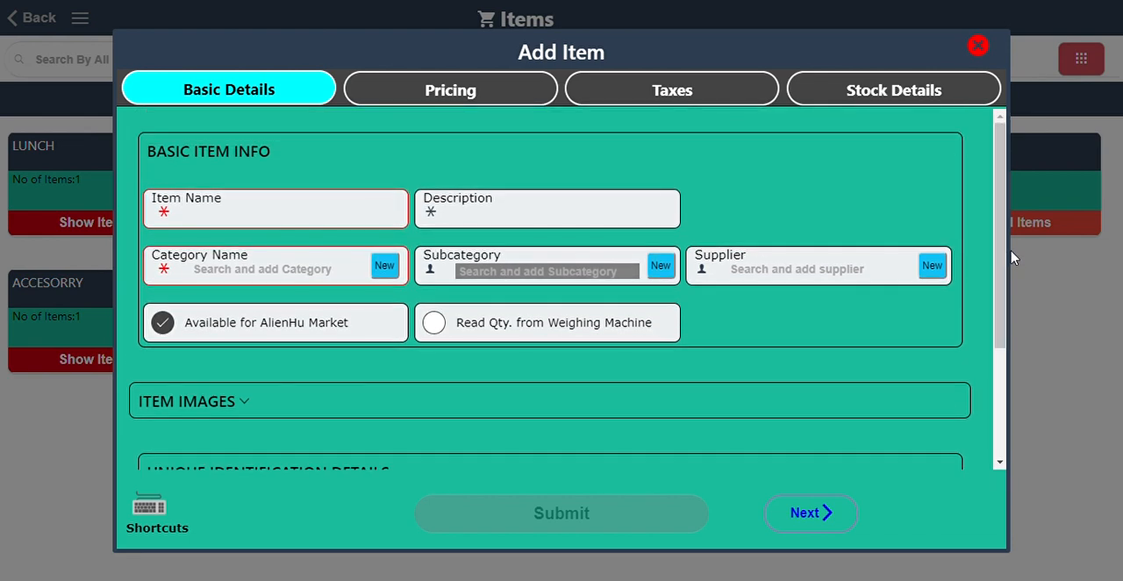
Examine the new item's pricing details, including the purchase unit, selling unit and selling price fields.
{"action": "left_click", "coordinate": [443, 93]}
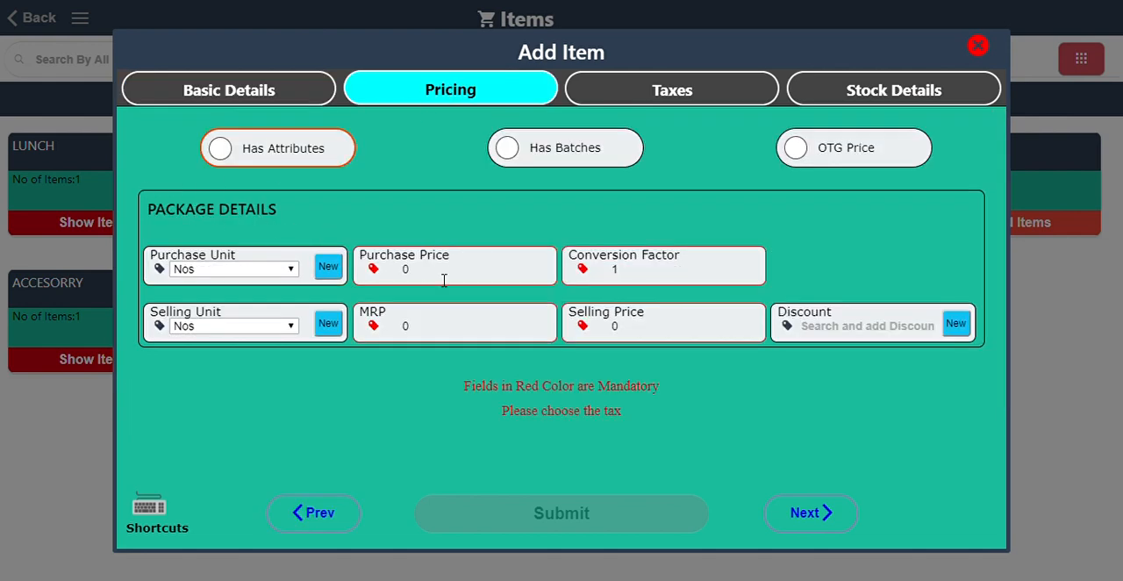
{"action": "left_click", "coordinate": [222, 275]}
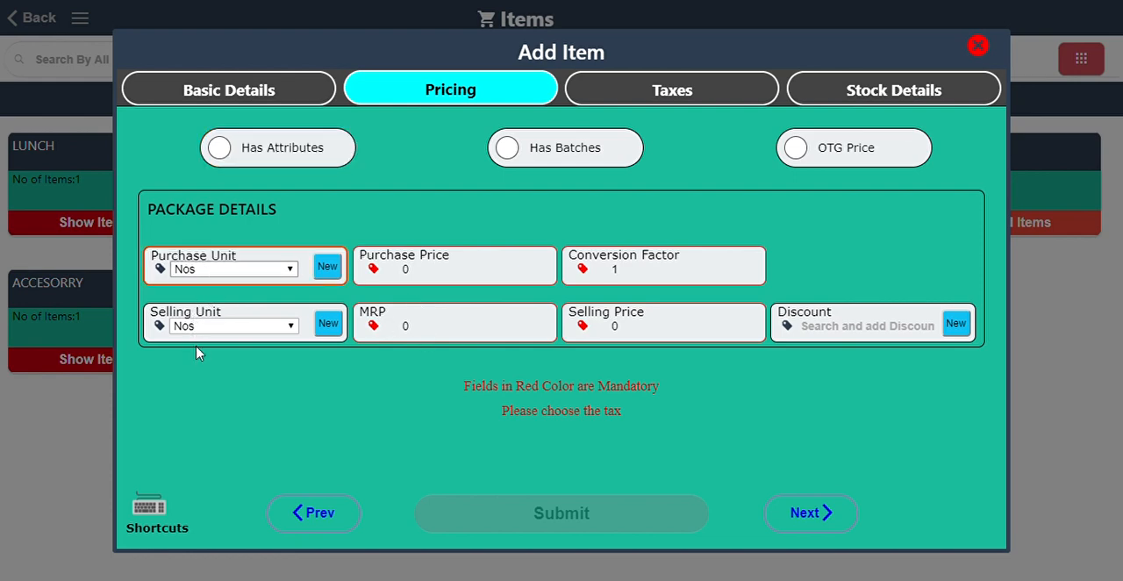
{"action": "left_click", "coordinate": [229, 386]}
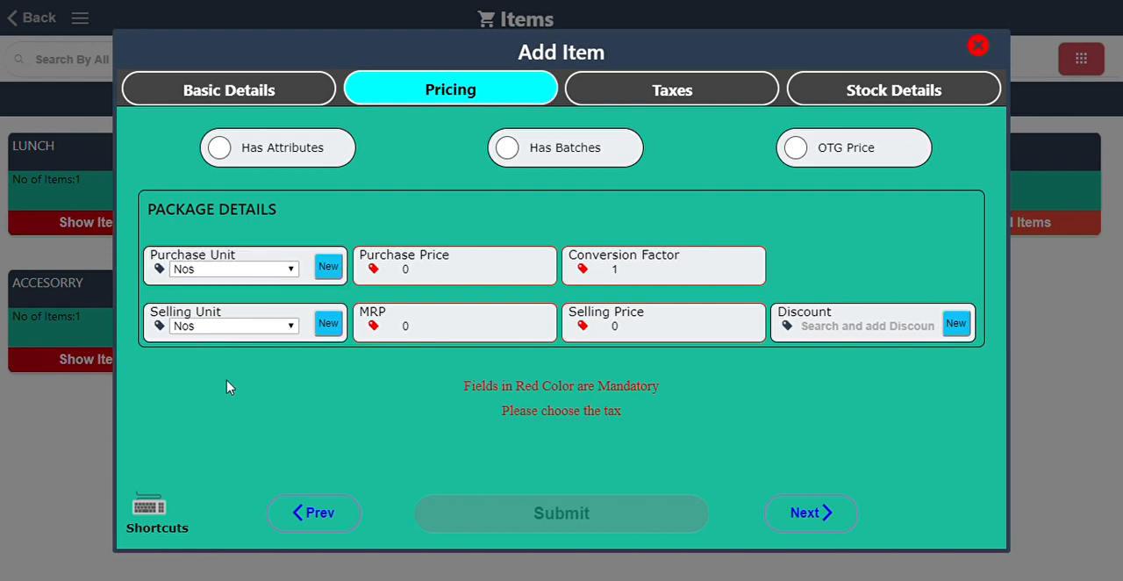
{"action": "left_click", "coordinate": [207, 330]}
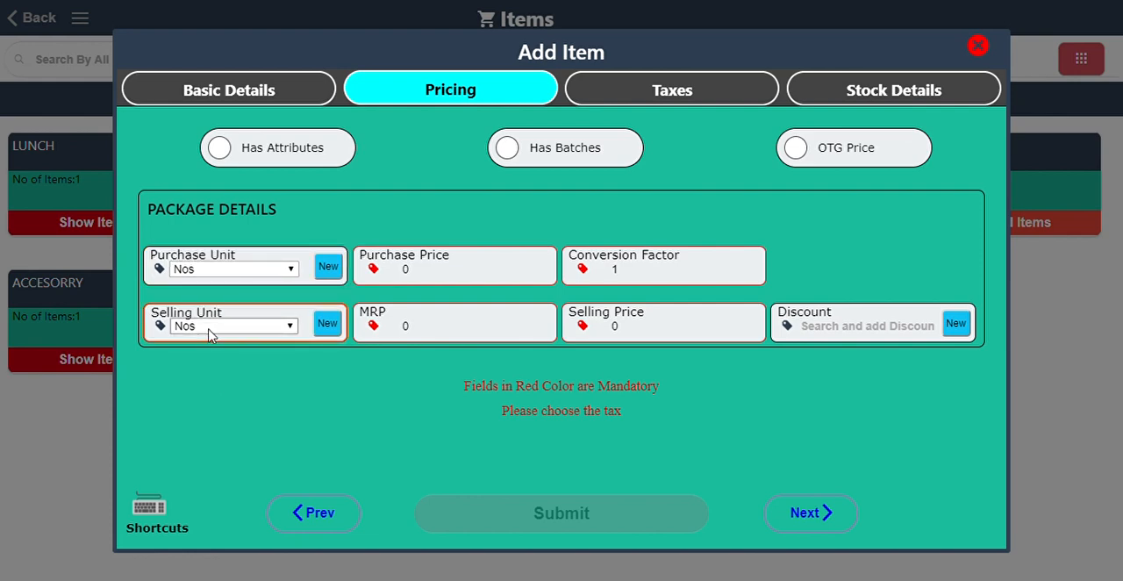
{"action": "left_click", "coordinate": [372, 405]}
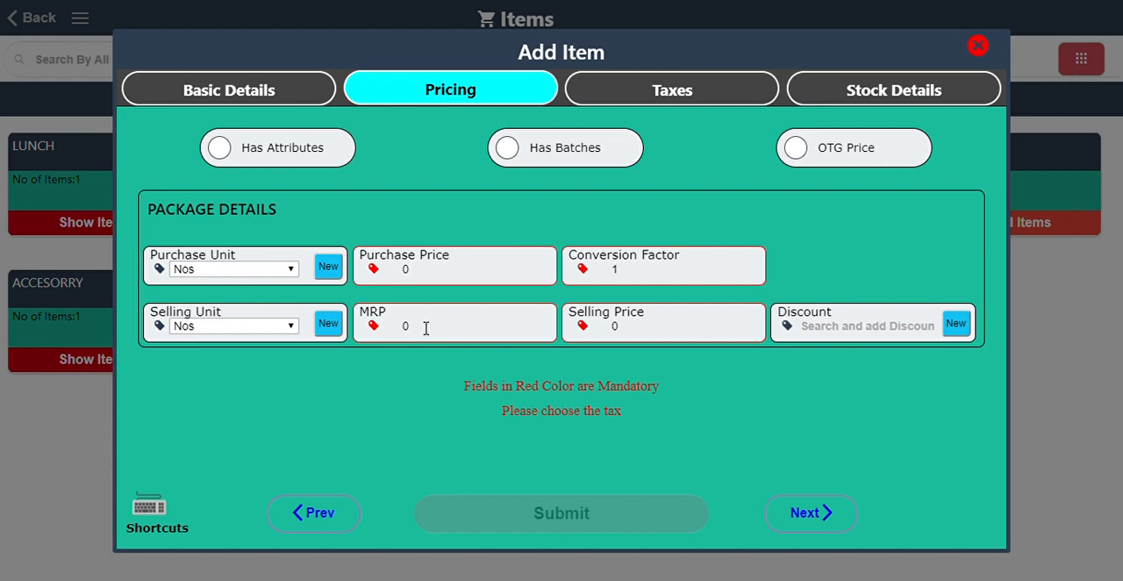
{"action": "left_click", "coordinate": [645, 335]}
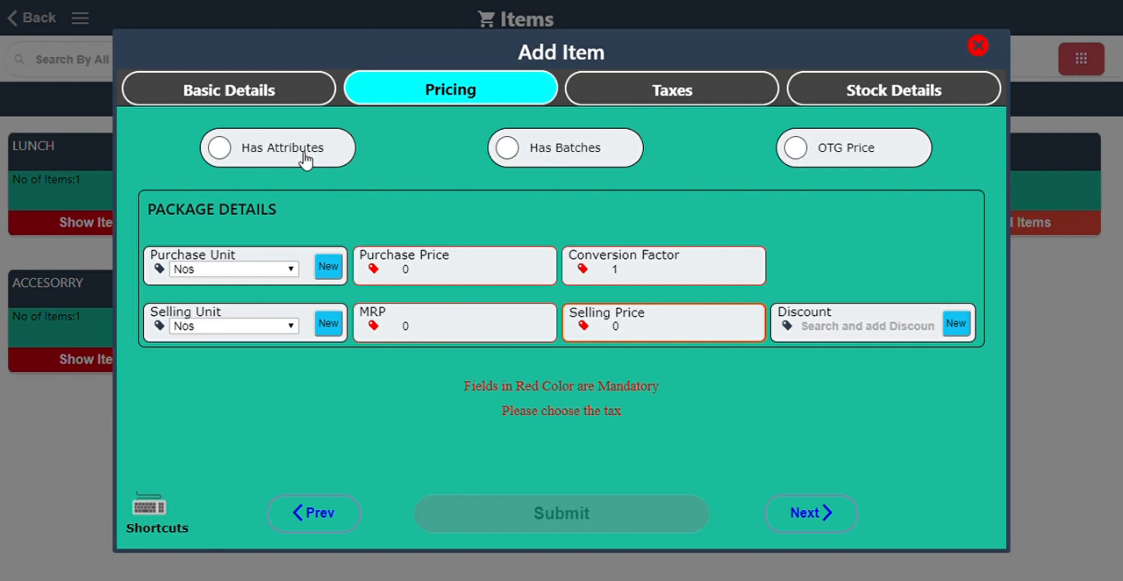
Examine the purchase tax, sales tax and tax slab fields in the new item's tax details.
{"action": "left_click", "coordinate": [657, 92]}
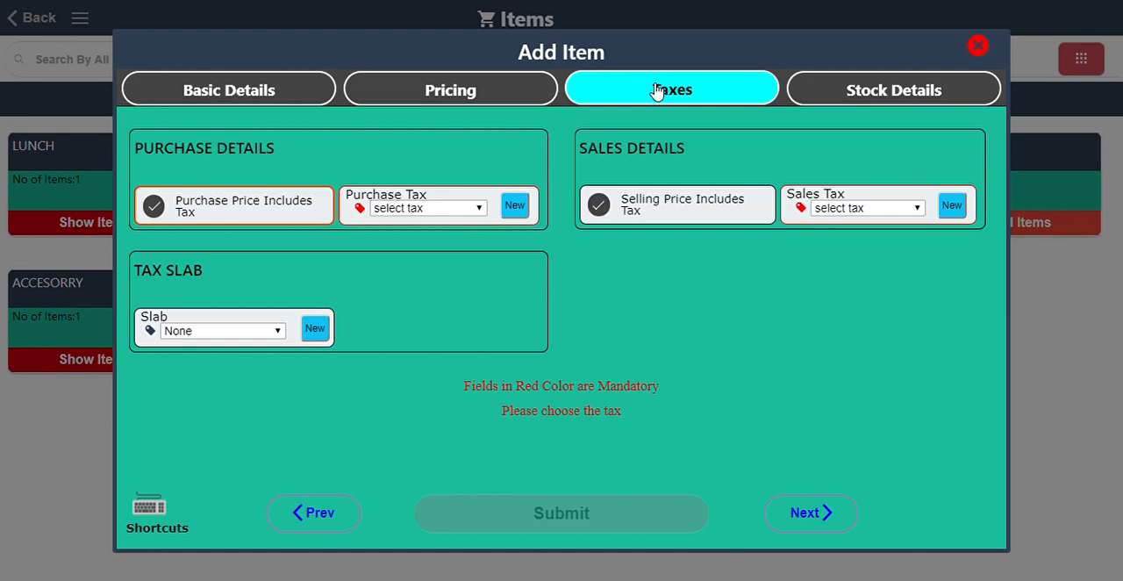
{"action": "left_click", "coordinate": [428, 206]}
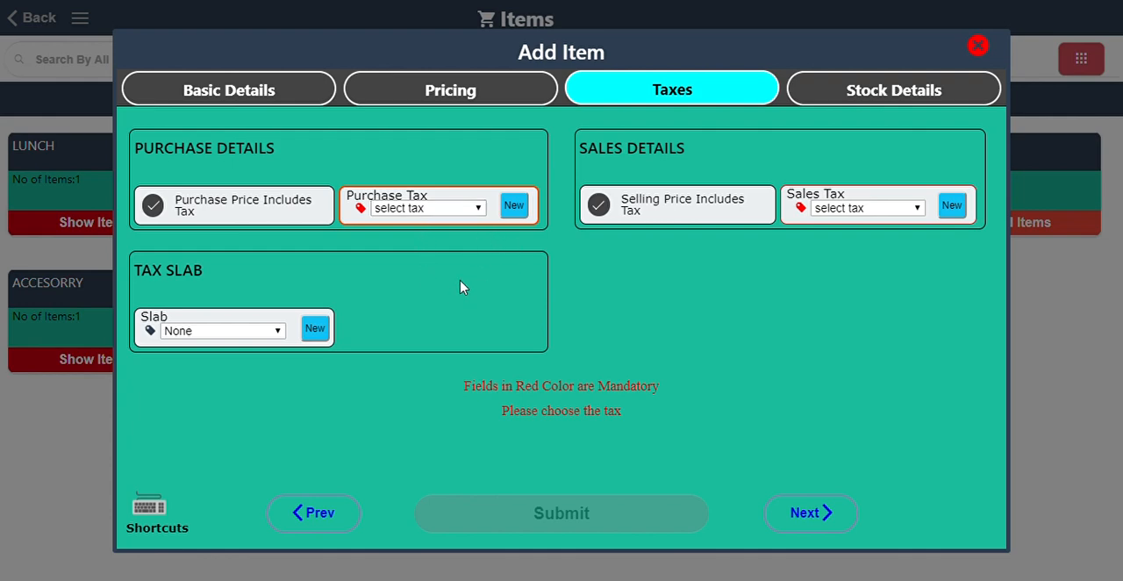
{"action": "left_click", "coordinate": [829, 213]}
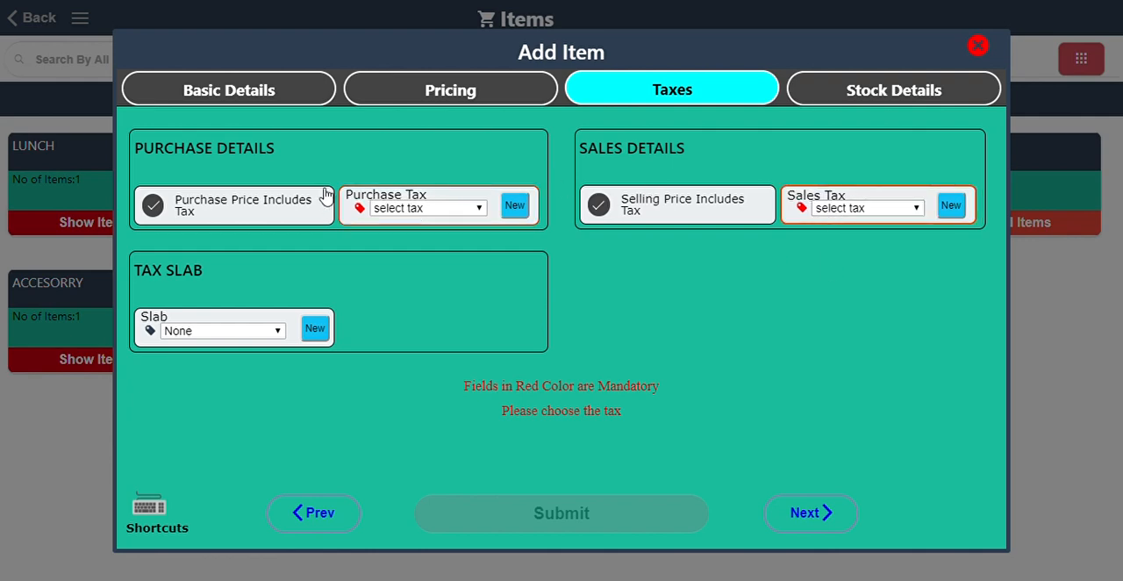
{"action": "left_click", "coordinate": [329, 147]}
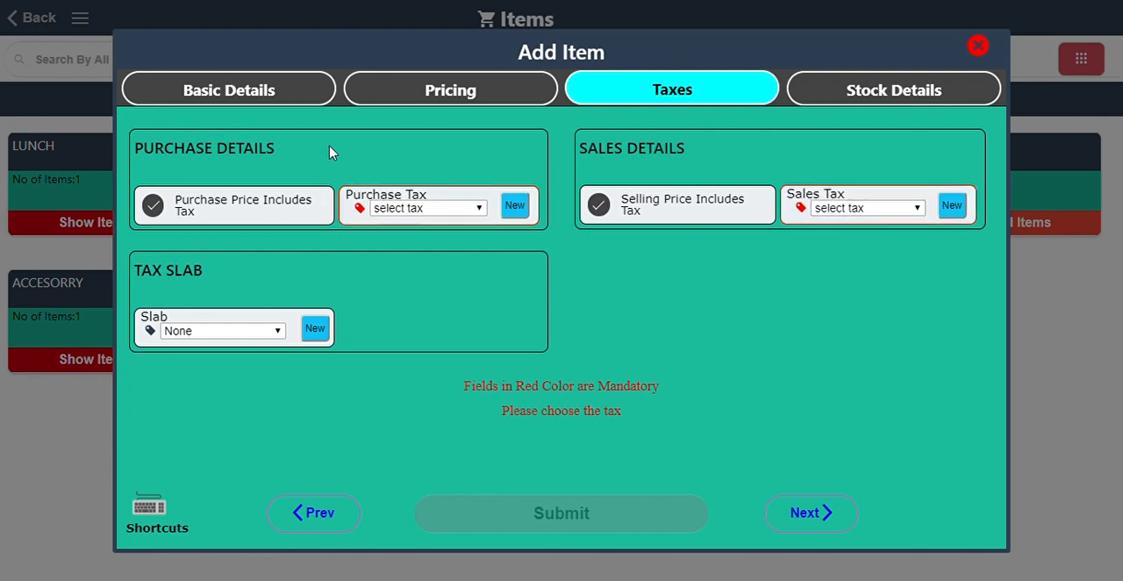
{"action": "left_click", "coordinate": [218, 333]}
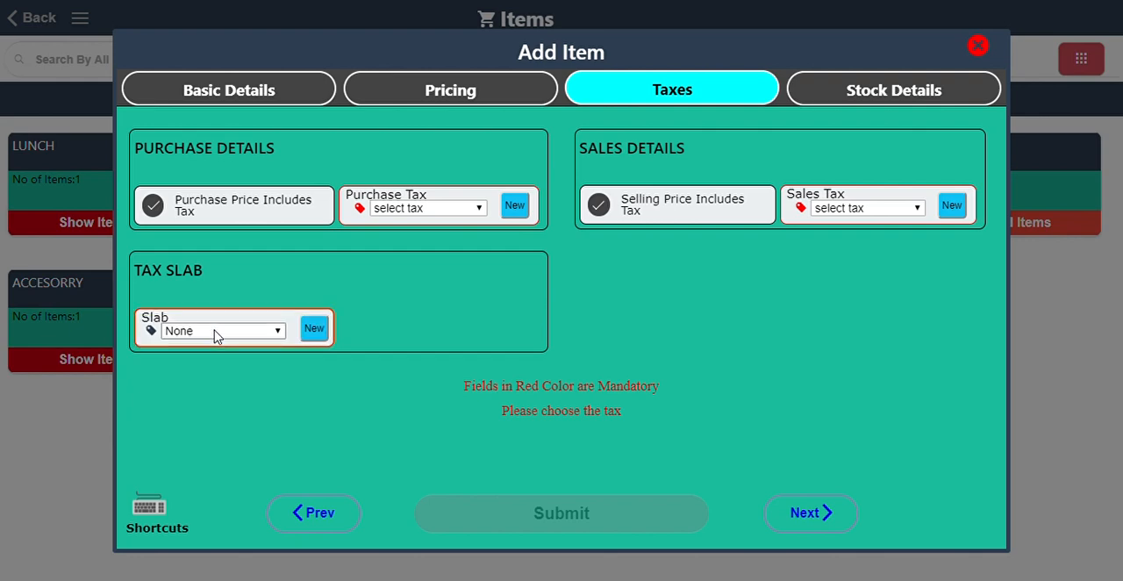
{"action": "left_click", "coordinate": [305, 383]}
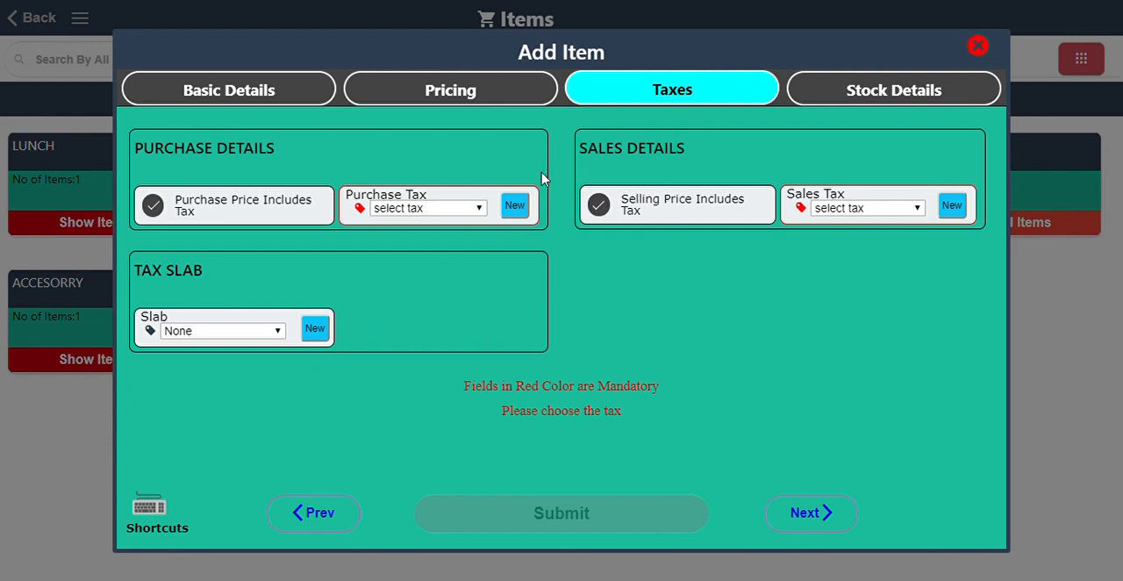
Turn off Purchase Price Includes Tax and Selling Price Includes Tax for the new item.
{"action": "left_click", "coordinate": [167, 207]}
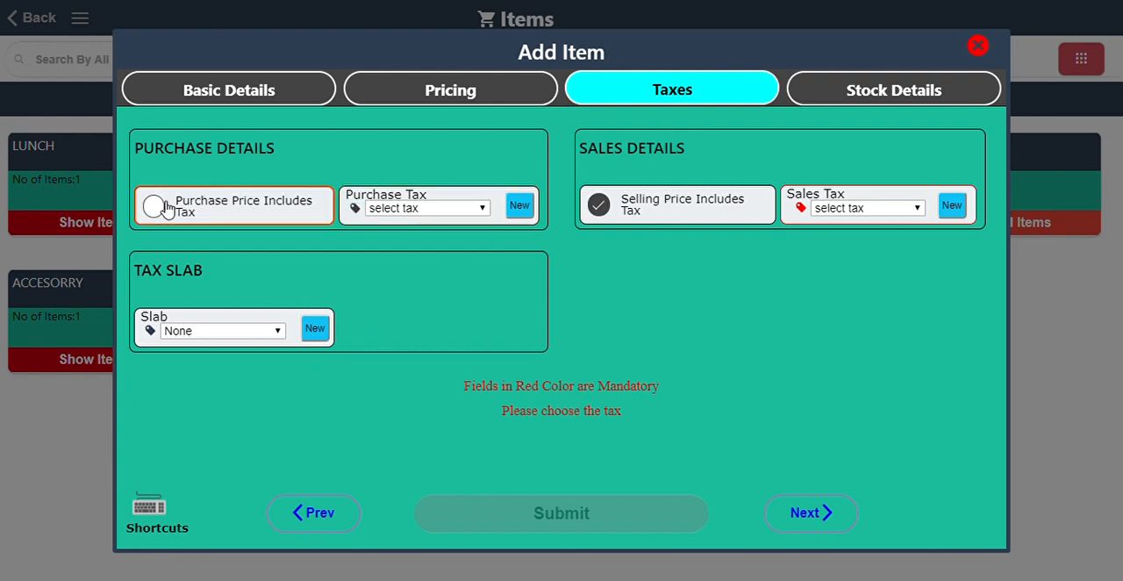
{"action": "left_click", "coordinate": [614, 213]}
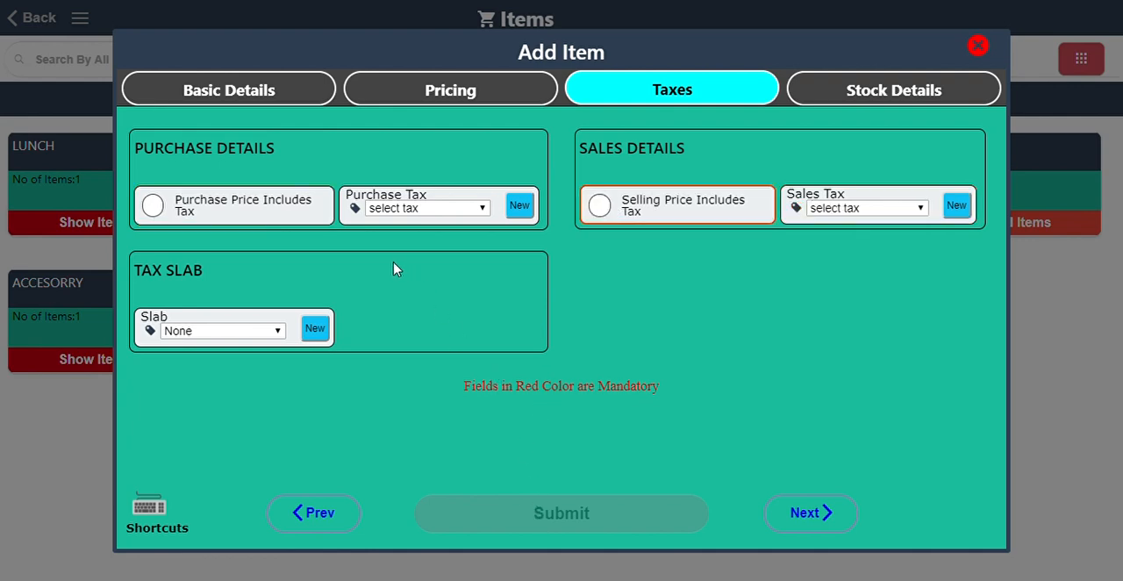
Review the new item's stock details and close the item form without submitting it.
{"action": "left_click", "coordinate": [862, 93]}
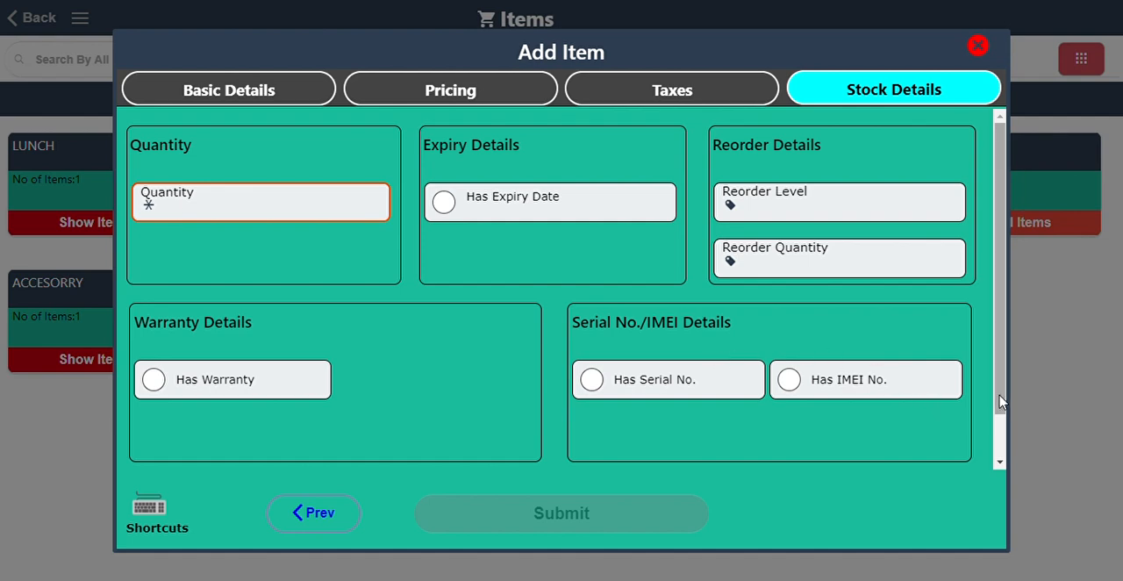
{"action": "left_click_drag", "start_coordinate": [1002, 401], "coordinate": [995, 457]}
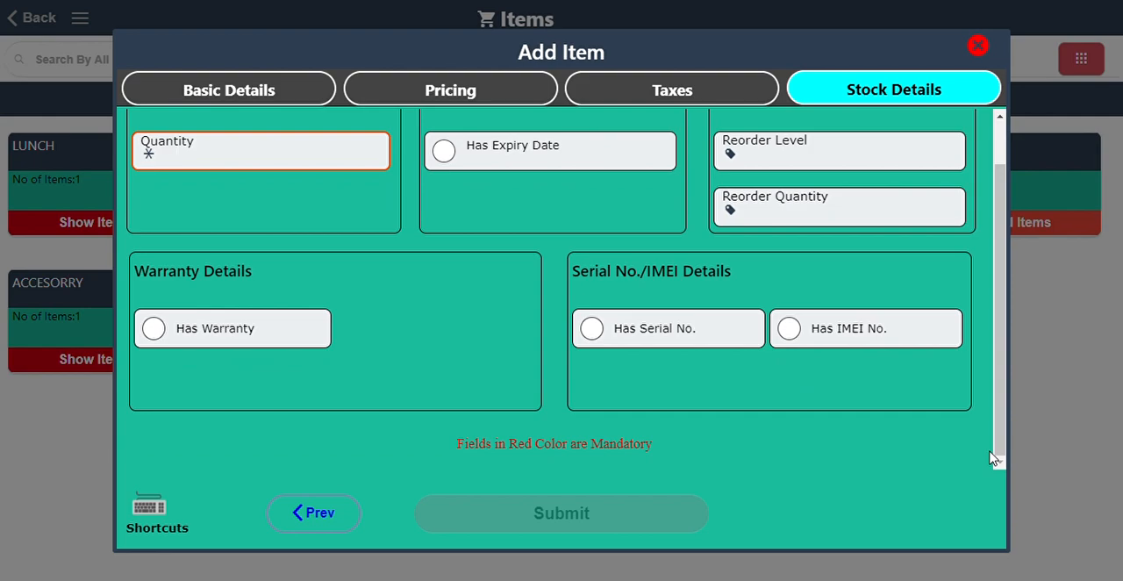
{"action": "left_click", "coordinate": [978, 46]}
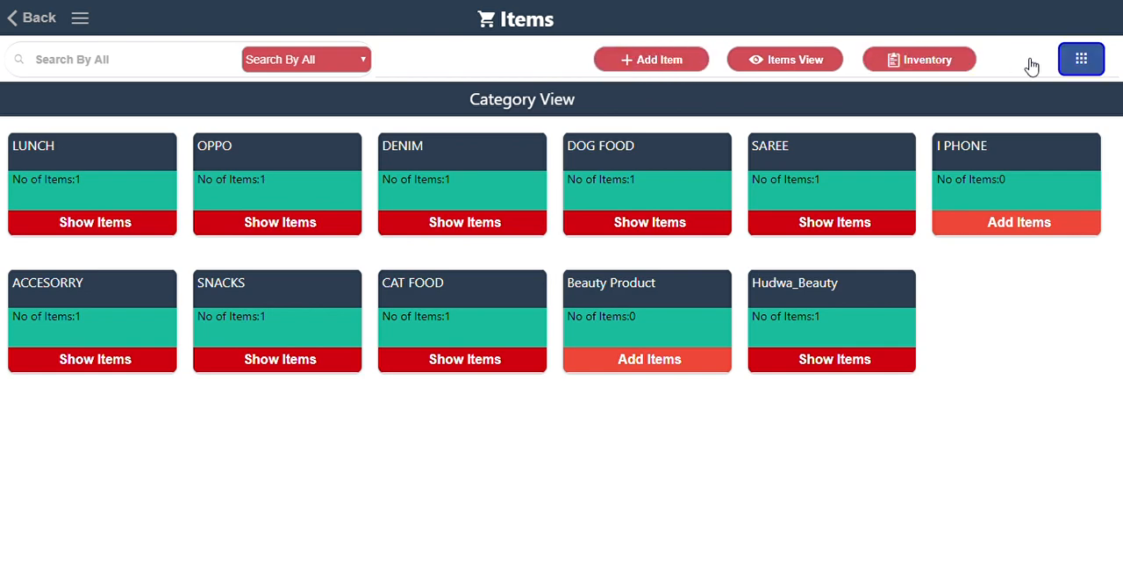
Leave the Items module and open the Sales module.
{"action": "left_click", "coordinate": [1087, 59]}
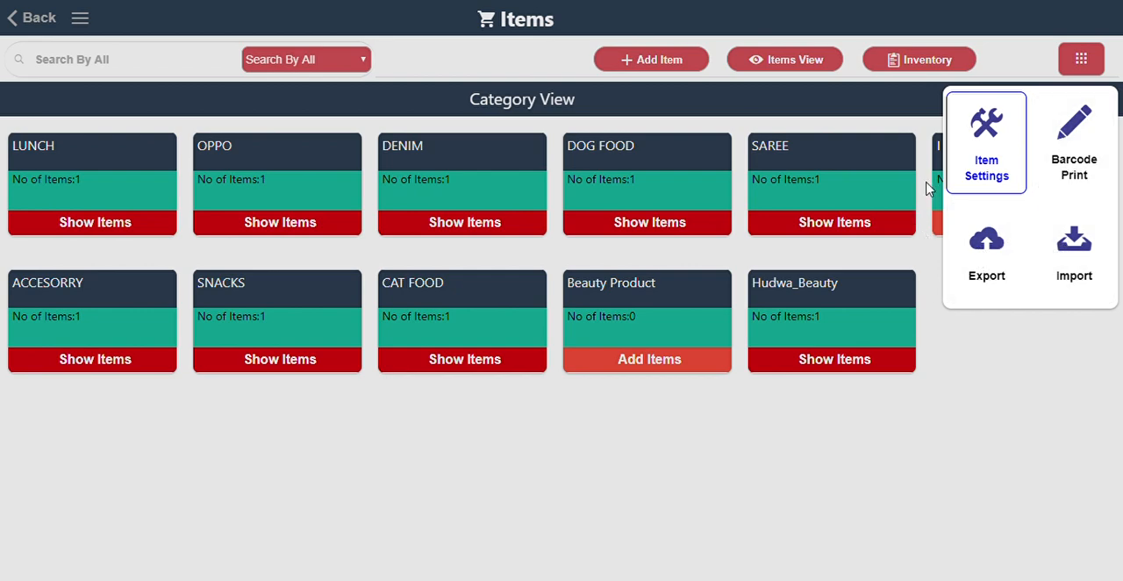
{"action": "left_click", "coordinate": [40, 28]}
{"action": "left_click", "coordinate": [40, 21]}
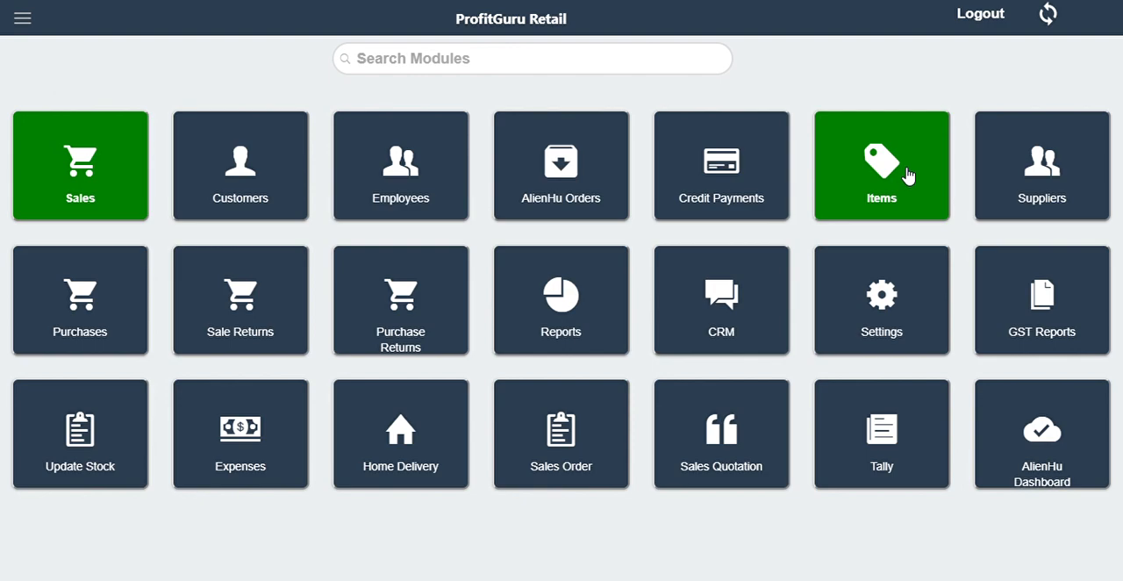
{"action": "left_click", "coordinate": [92, 197]}
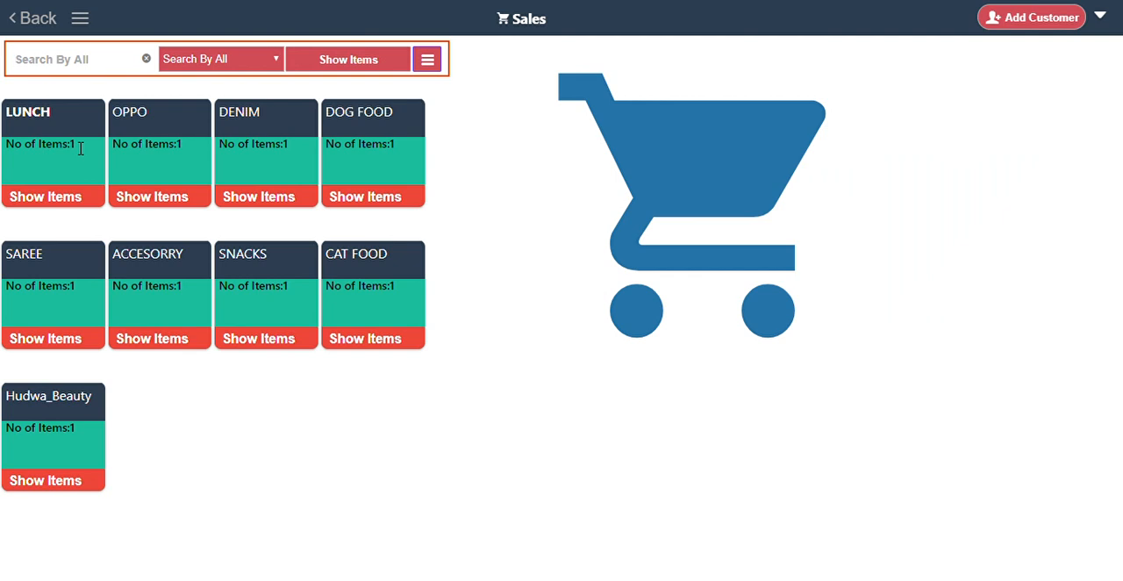
Add F9 PRO from the OPPO category to the cart and assign an existing customer found by searching the customer's name.
{"action": "left_click", "coordinate": [151, 127]}
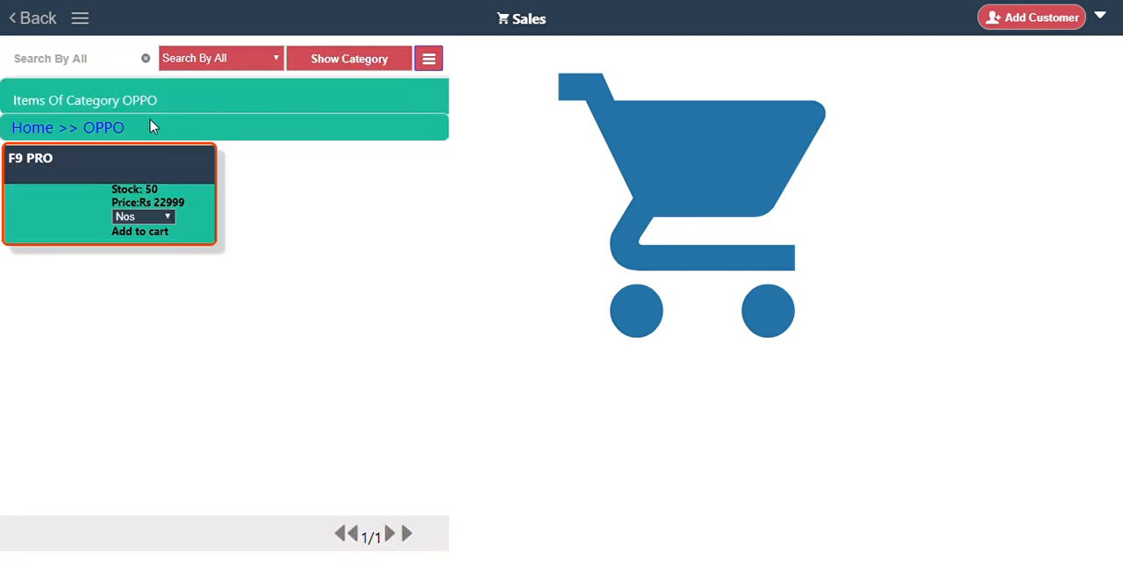
{"action": "left_click", "coordinate": [141, 166]}
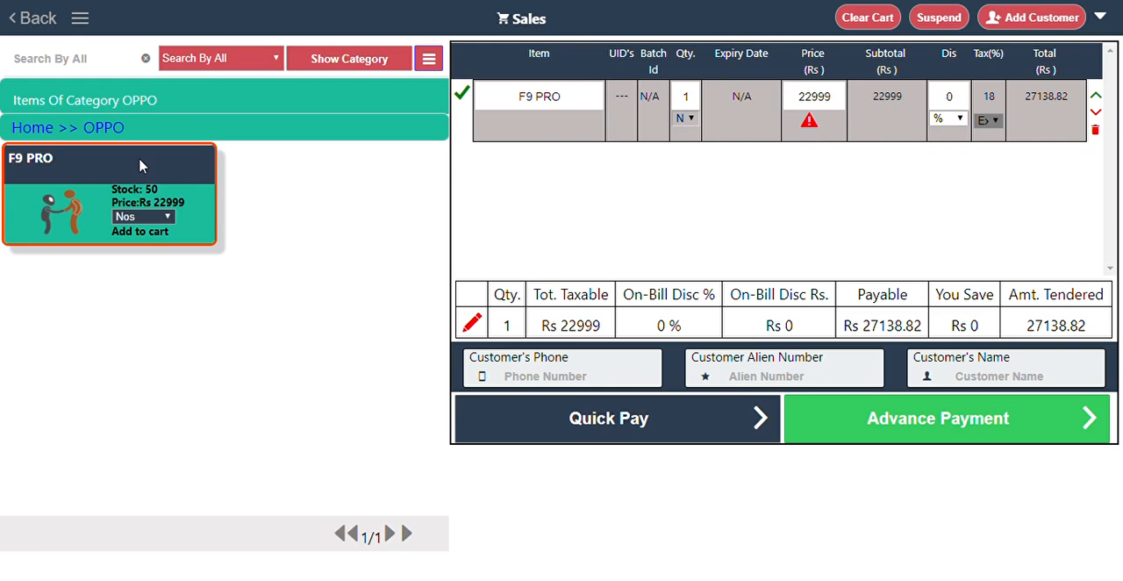
{"action": "left_click", "coordinate": [547, 378]}
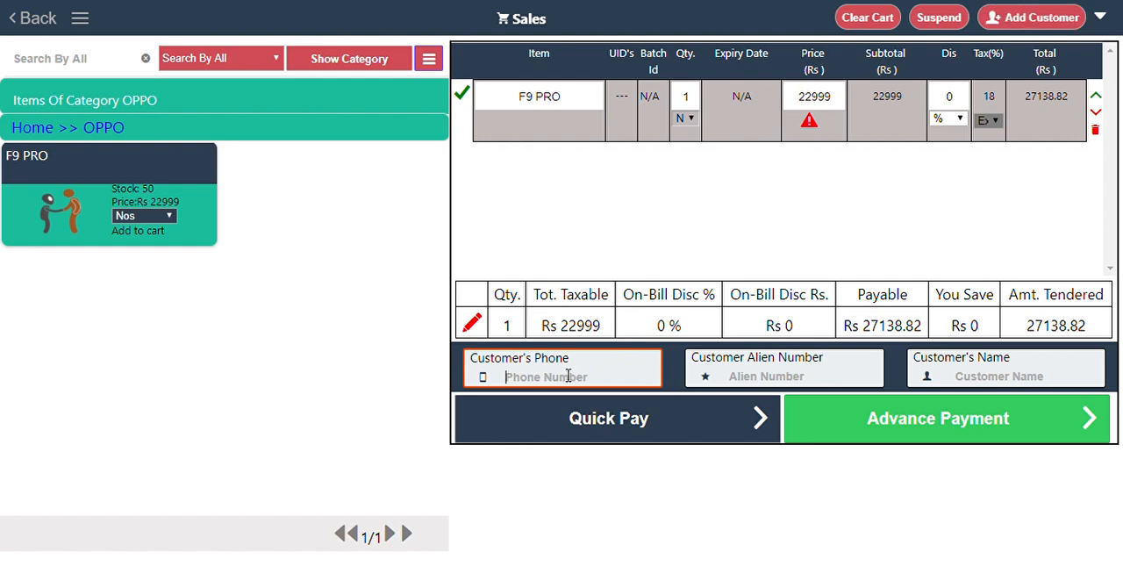
{"action": "type", "text": "9"}
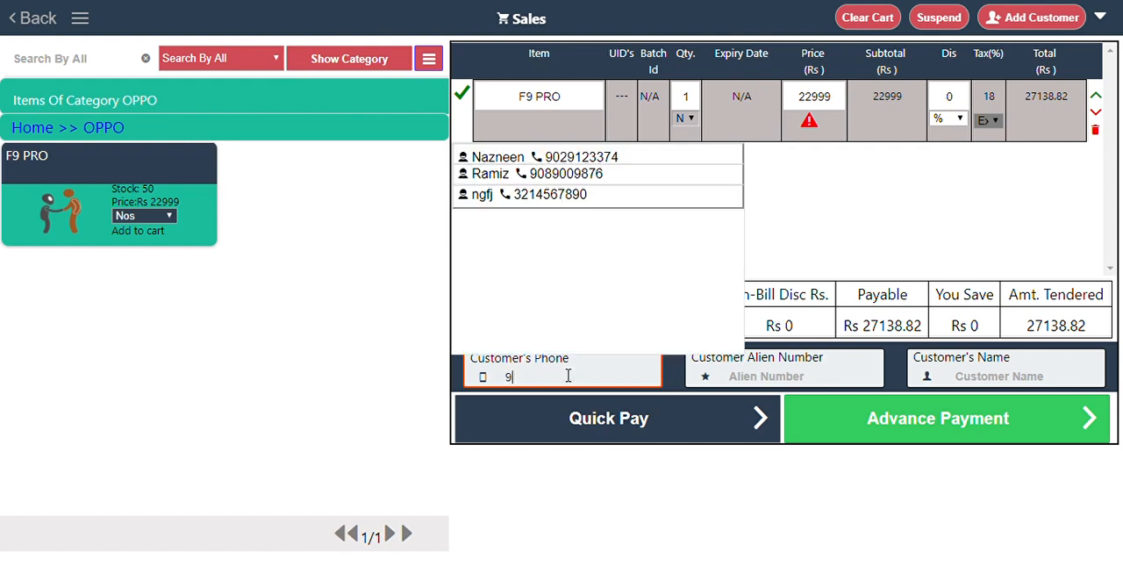
{"action": "key", "text": "BackSpace"}
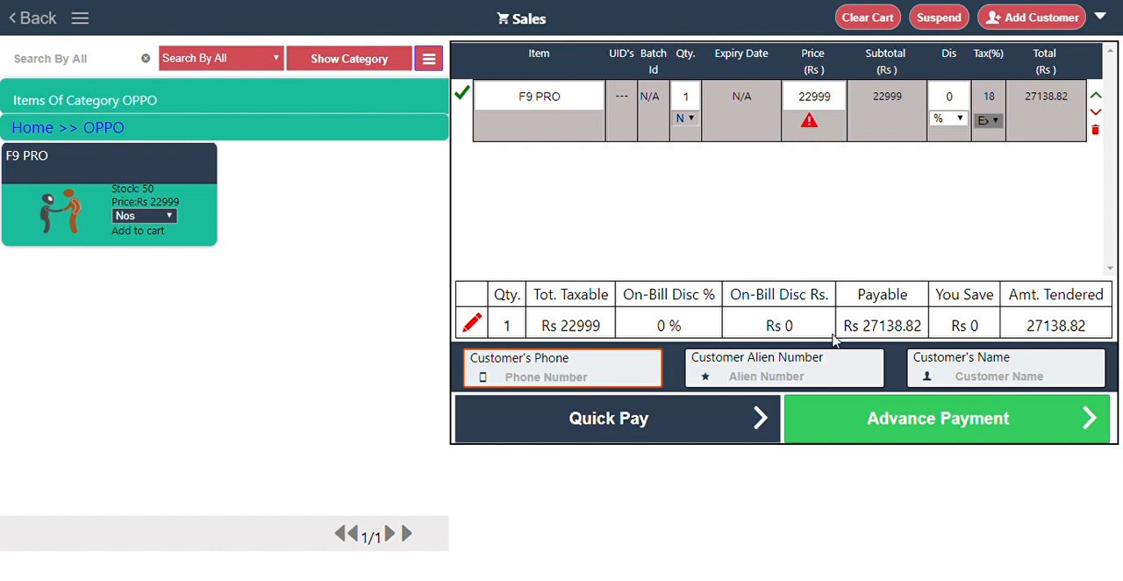
{"action": "left_click", "coordinate": [950, 377]}
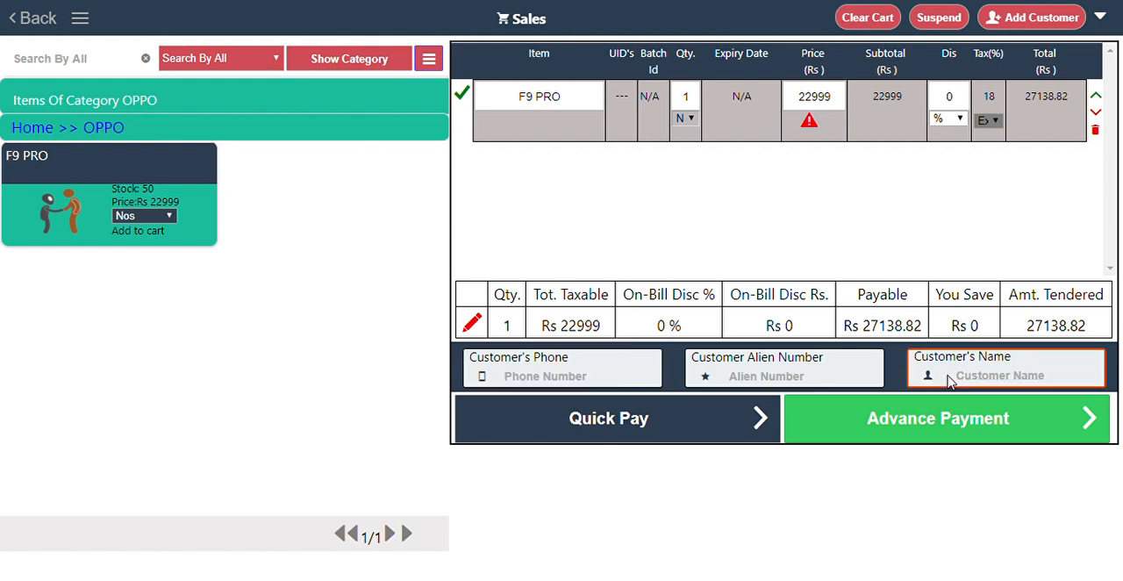
{"action": "type", "text": "Ram"}
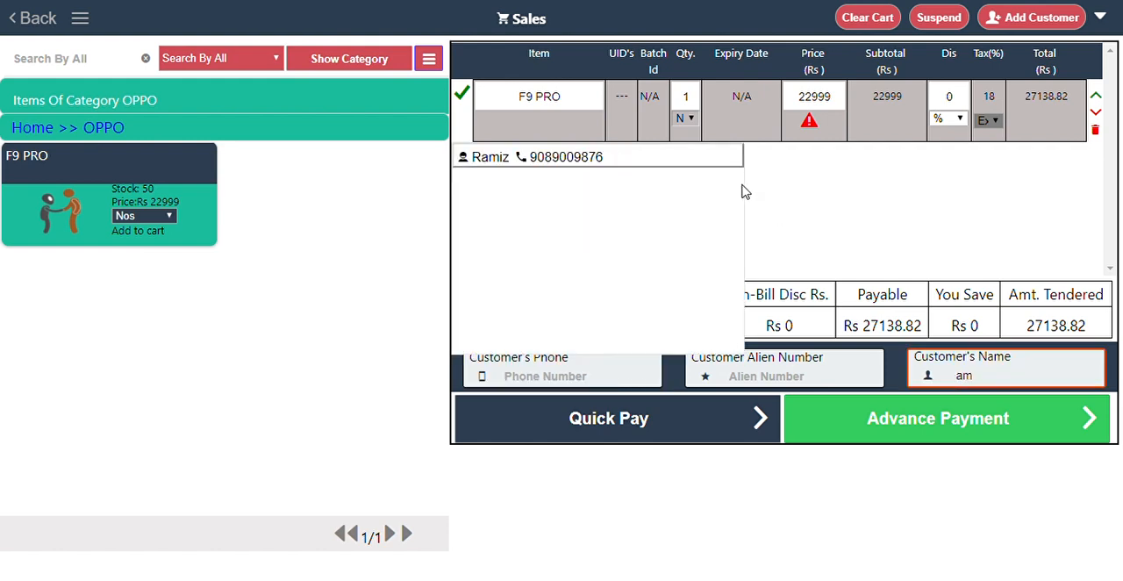
{"action": "left_click", "coordinate": [593, 159]}
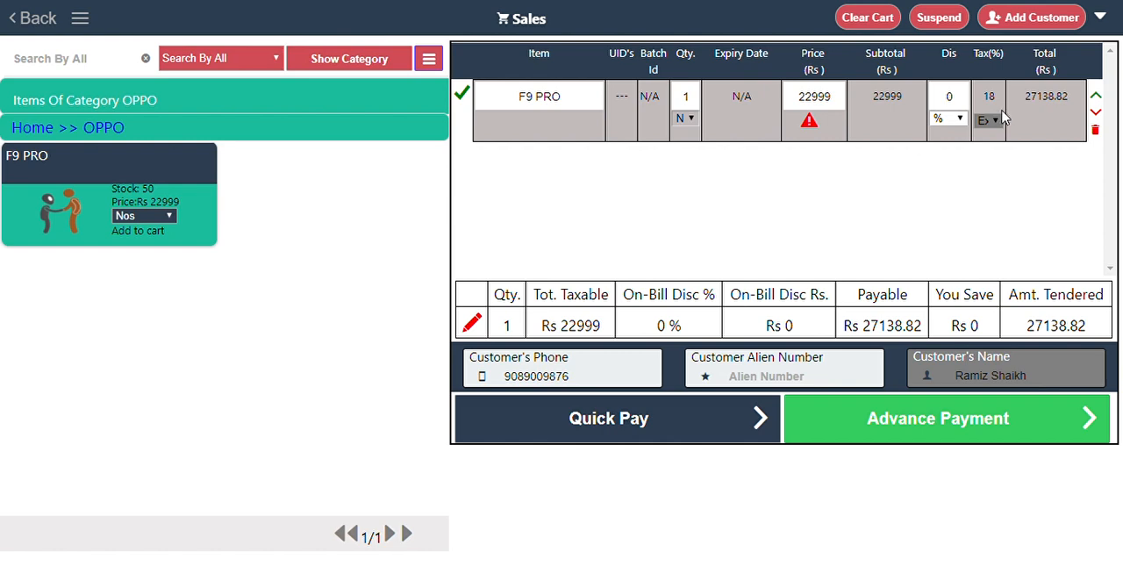
Check the discount field on the F9 PRO cart line and confirm the line's details.
{"action": "left_click", "coordinate": [958, 128]}
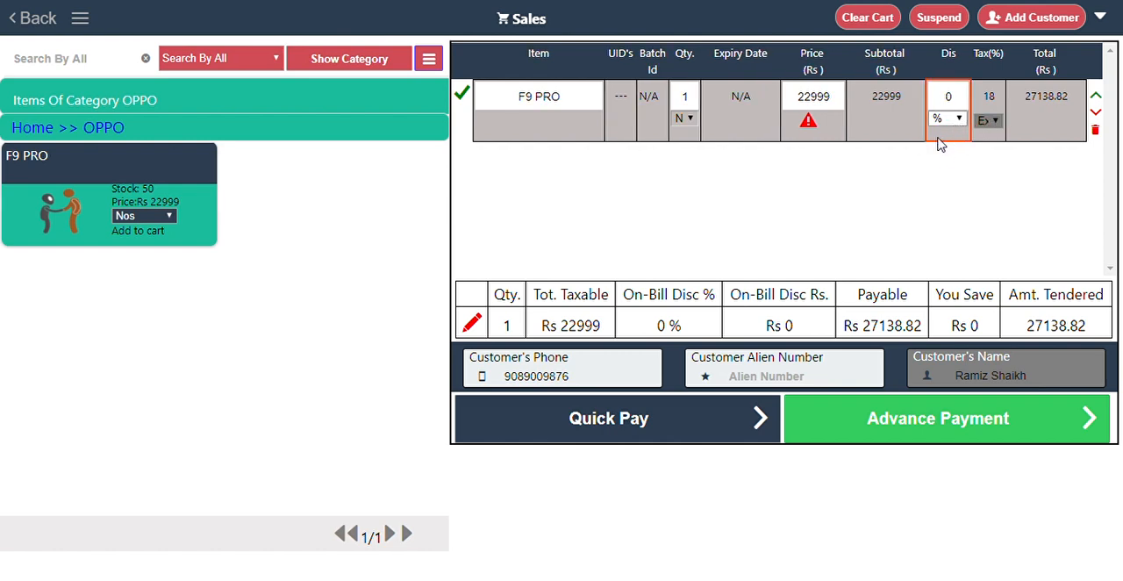
{"action": "left_click", "coordinate": [461, 95]}
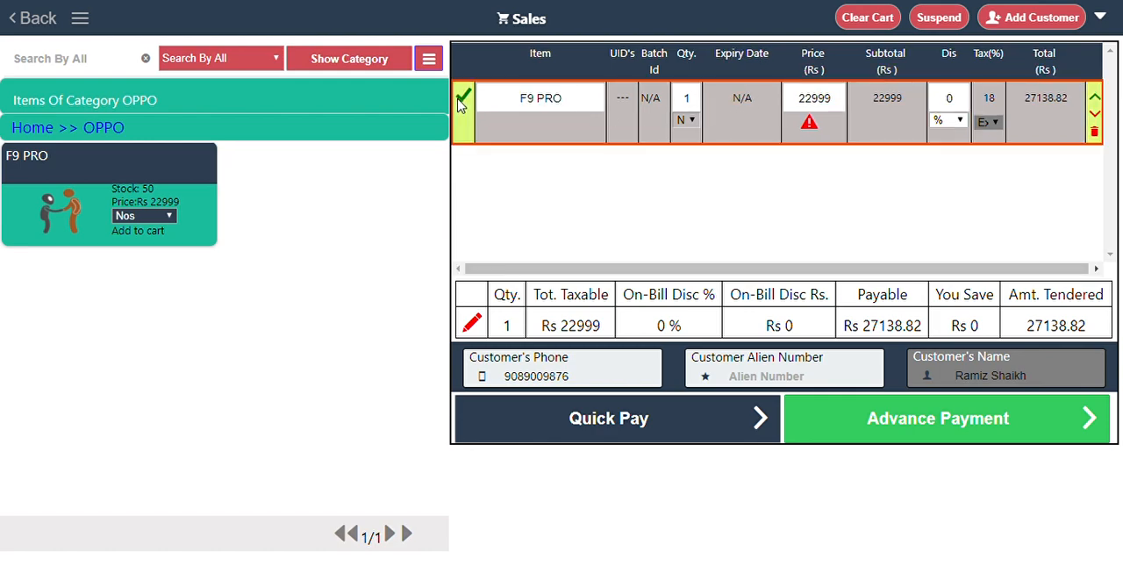
{"action": "left_click", "coordinate": [461, 102]}
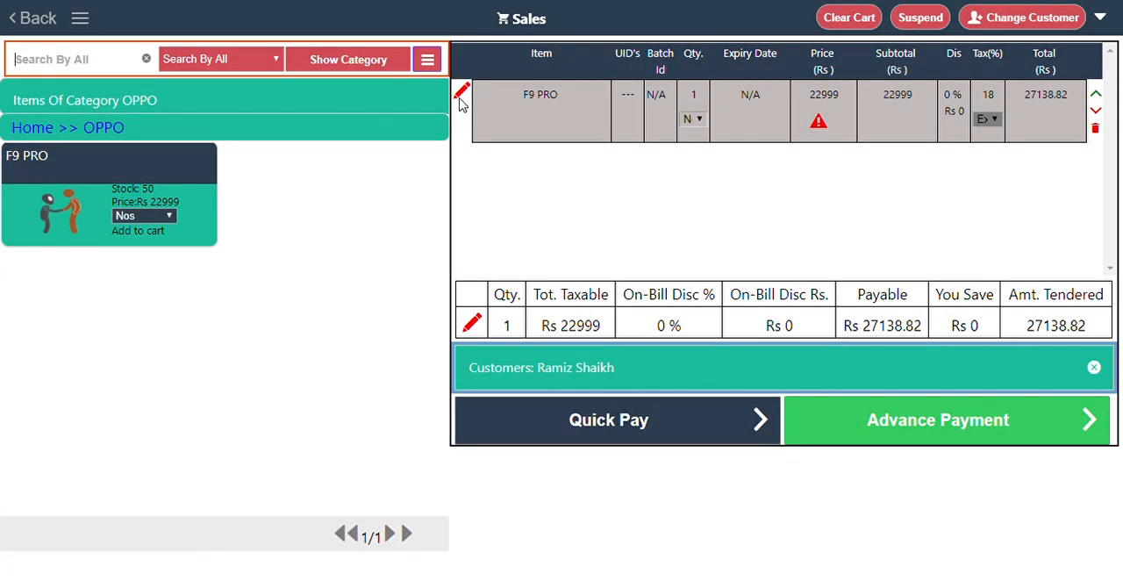
{"action": "left_click", "coordinate": [462, 103]}
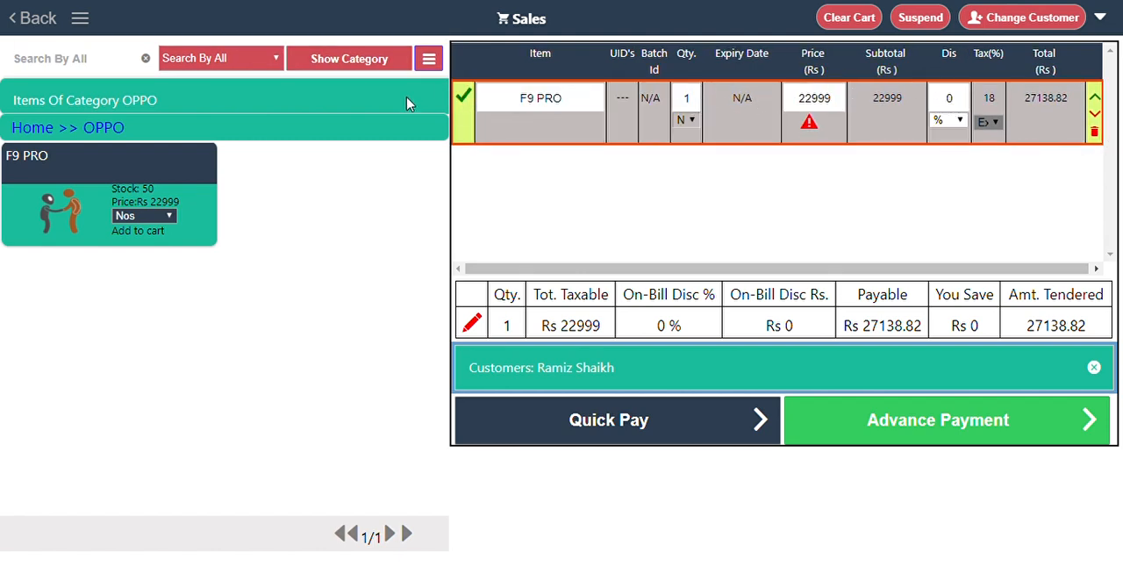
{"action": "left_click", "coordinate": [466, 103]}
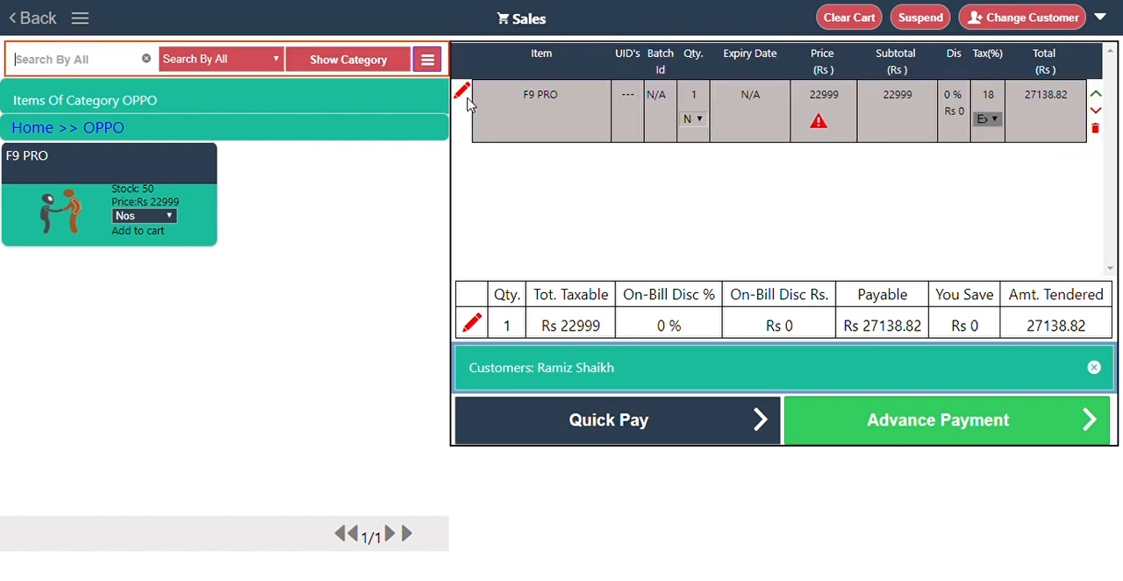
Open the bill totals for editing and complete the F9 PRO sale with a confirmed quick payment.
{"action": "left_click", "coordinate": [472, 324]}
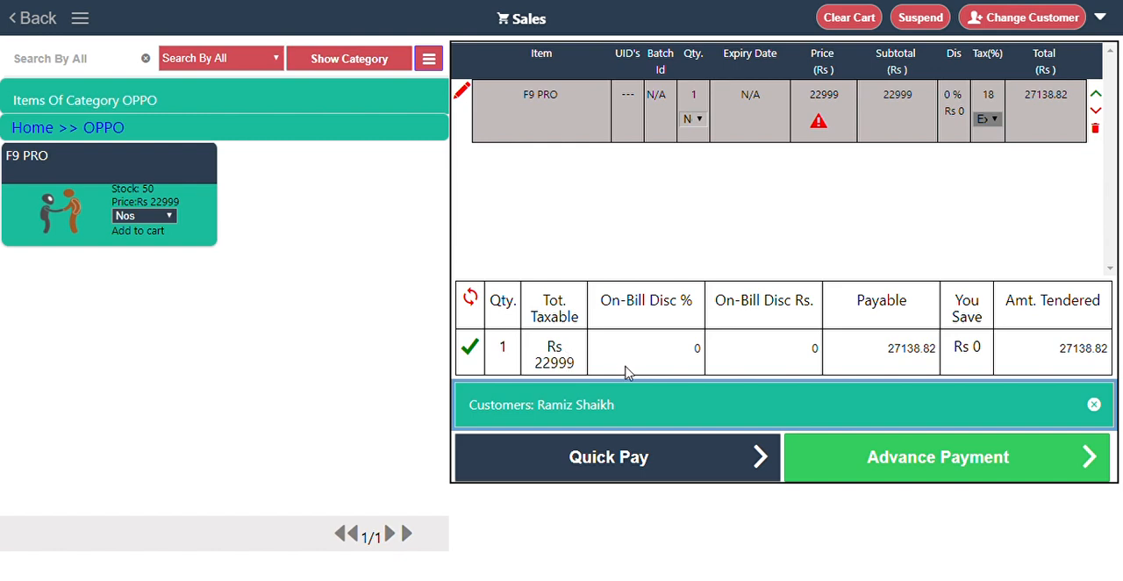
{"action": "left_click", "coordinate": [869, 354]}
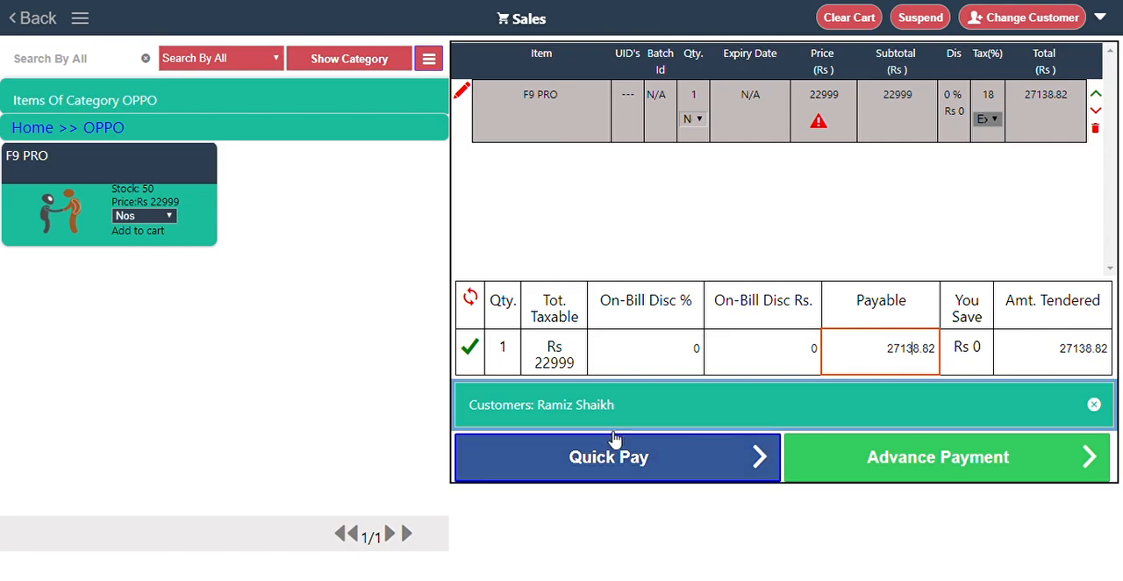
{"action": "left_click", "coordinate": [618, 467]}
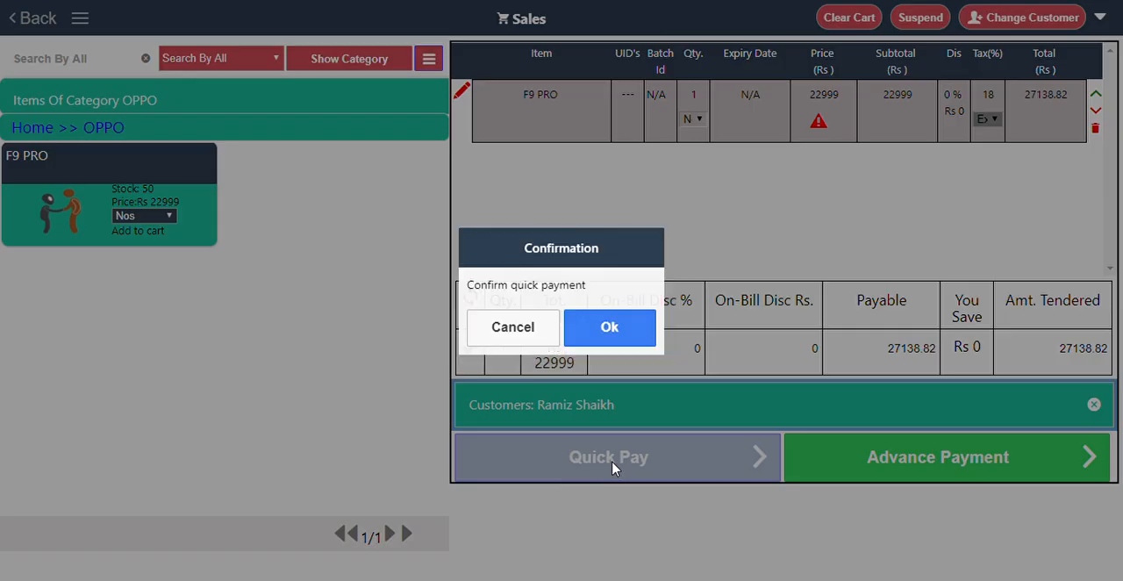
{"action": "left_click", "coordinate": [609, 329]}
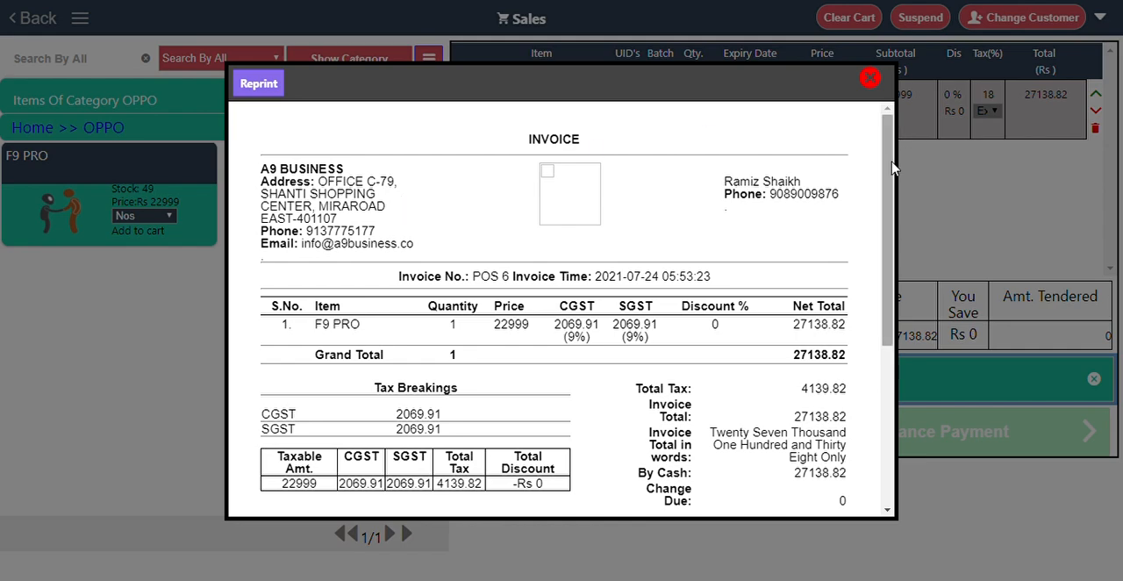
Examine the invoice's item, tax breakdown, totals, notes and signature areas, and close it.
{"action": "scroll", "coordinate": [891, 168], "scroll_direction": "down", "scroll_amount": 1}
{"action": "scroll", "coordinate": [892, 169], "scroll_direction": "up", "scroll_amount": 1}
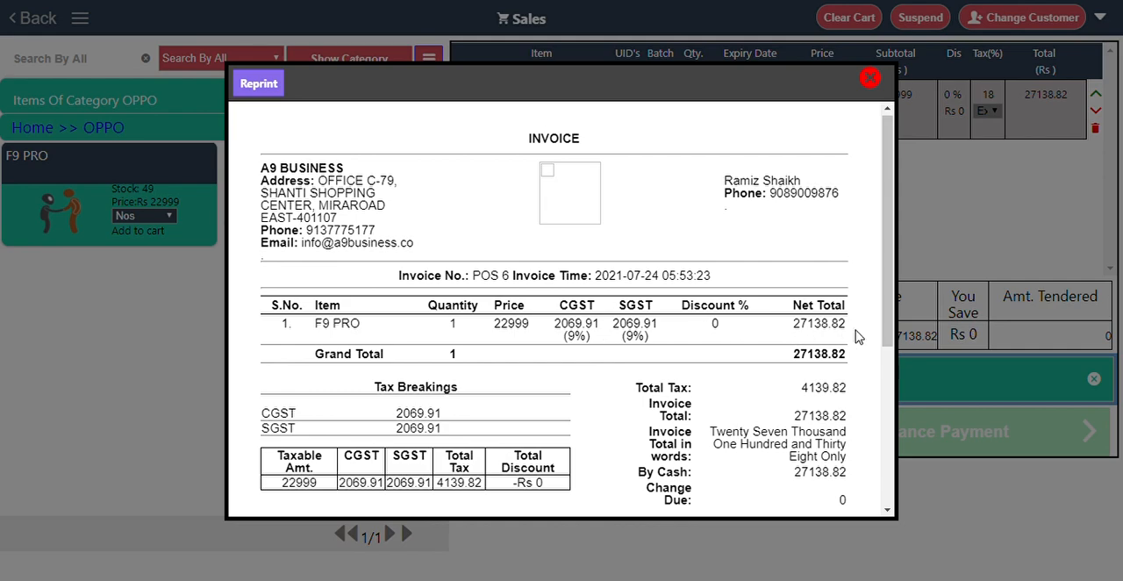
{"action": "left_click_drag", "start_coordinate": [888, 341], "coordinate": [883, 426]}
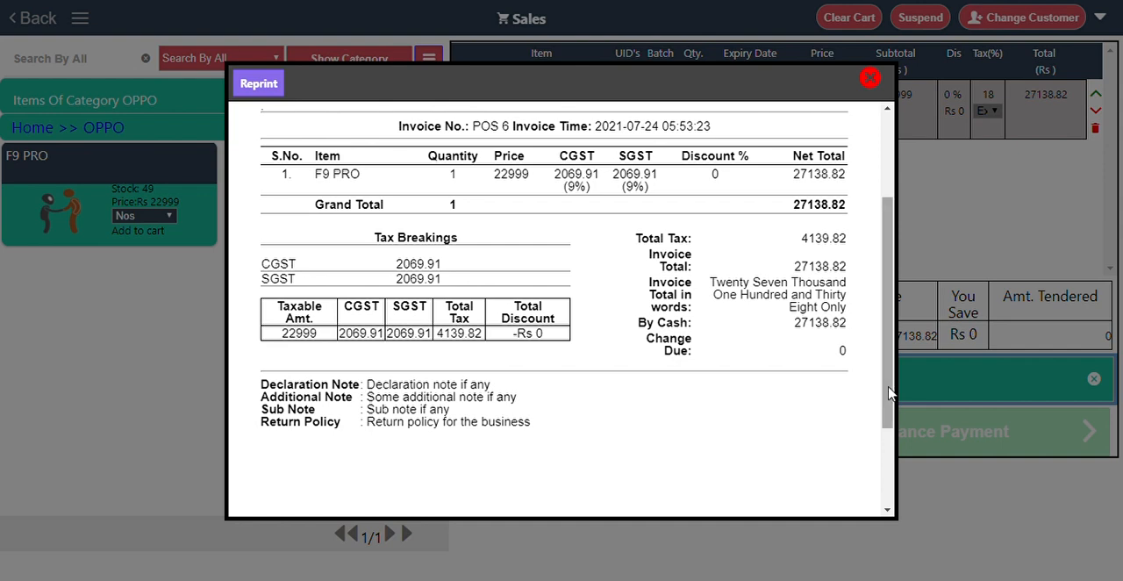
{"action": "left_click_drag", "start_coordinate": [889, 393], "coordinate": [872, 484]}
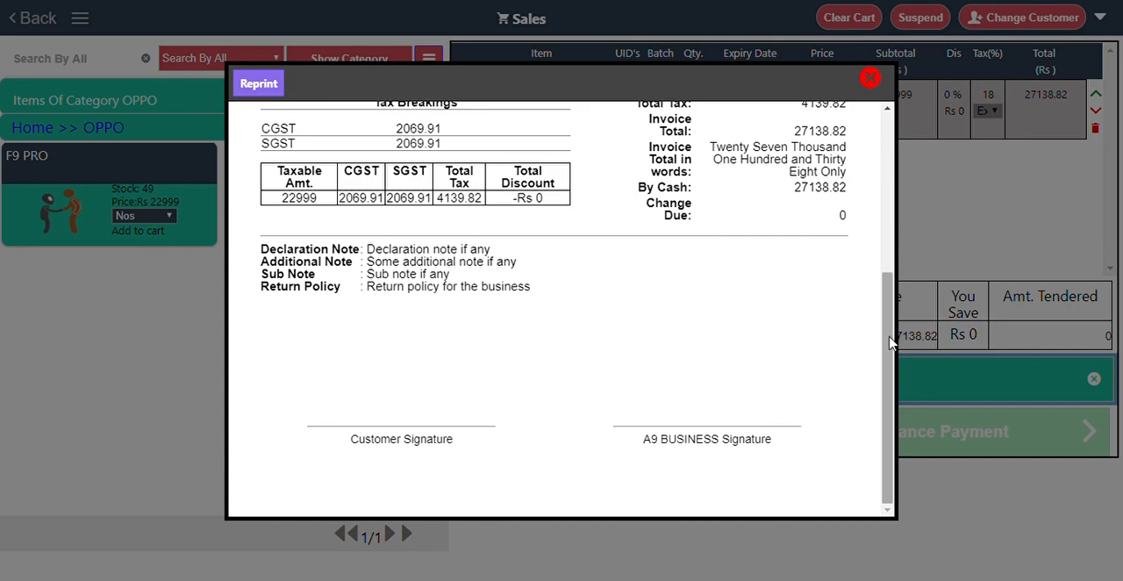
{"action": "left_click_drag", "start_coordinate": [889, 342], "coordinate": [887, 172]}
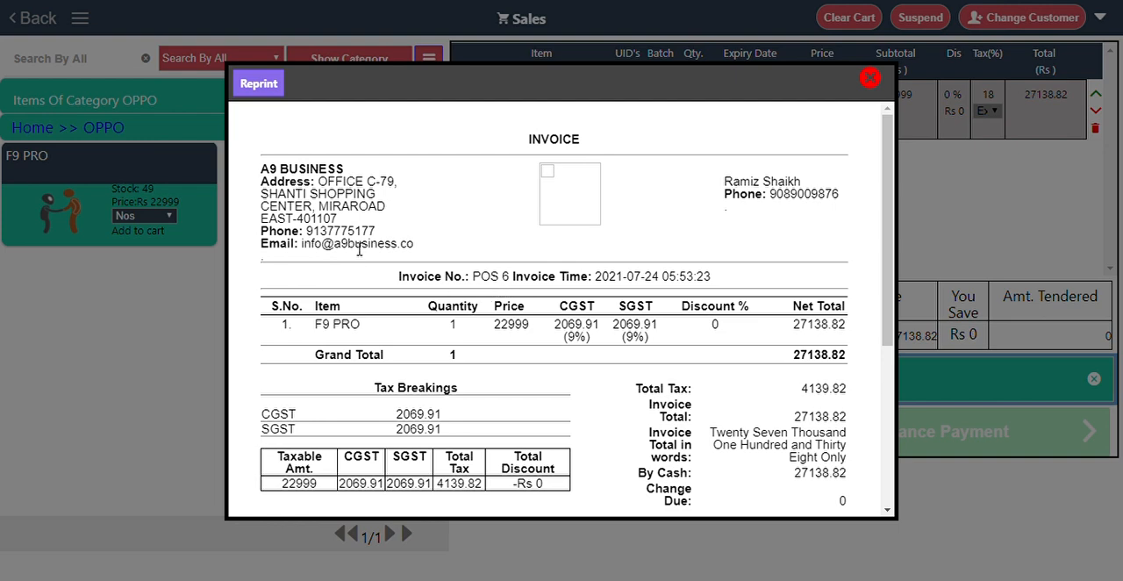
{"action": "left_click", "coordinate": [870, 81]}
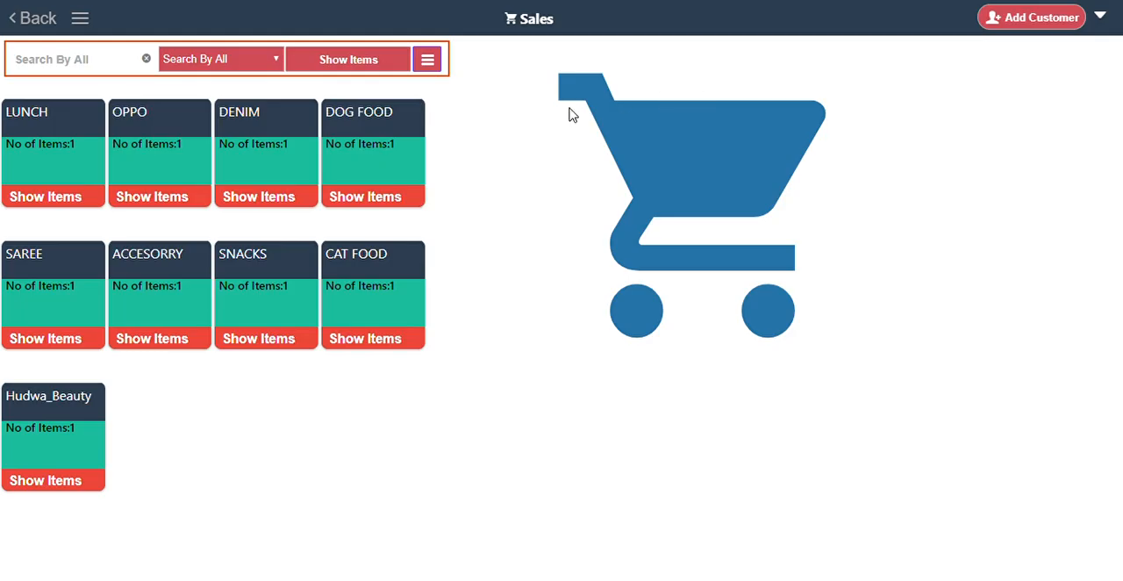
Review the Sales module's search filter and display the full list of items instead of the categories.
{"action": "left_click", "coordinate": [80, 17]}
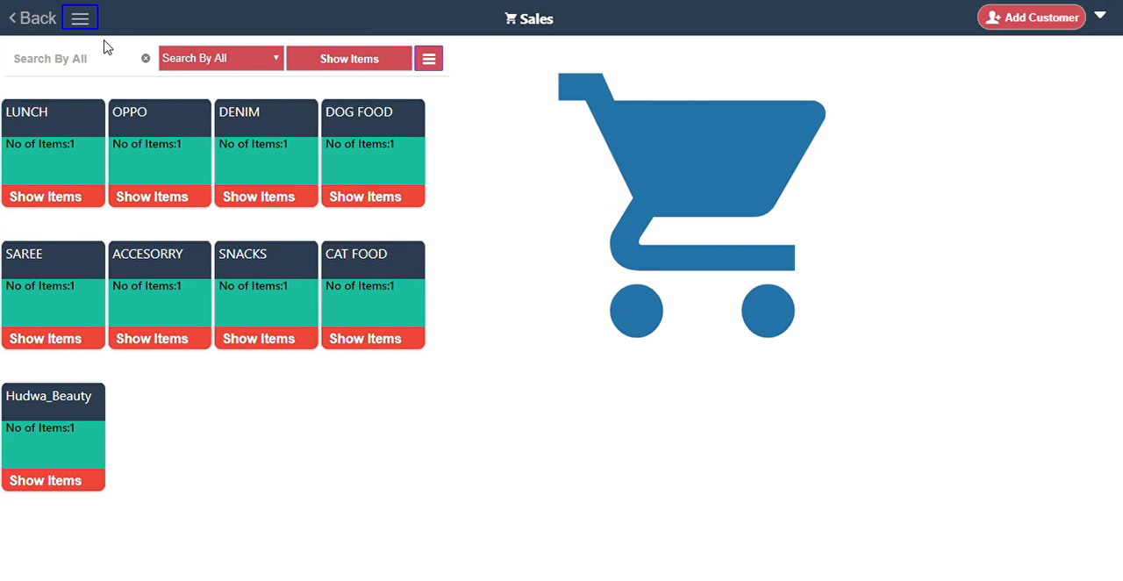
{"action": "left_click", "coordinate": [86, 72]}
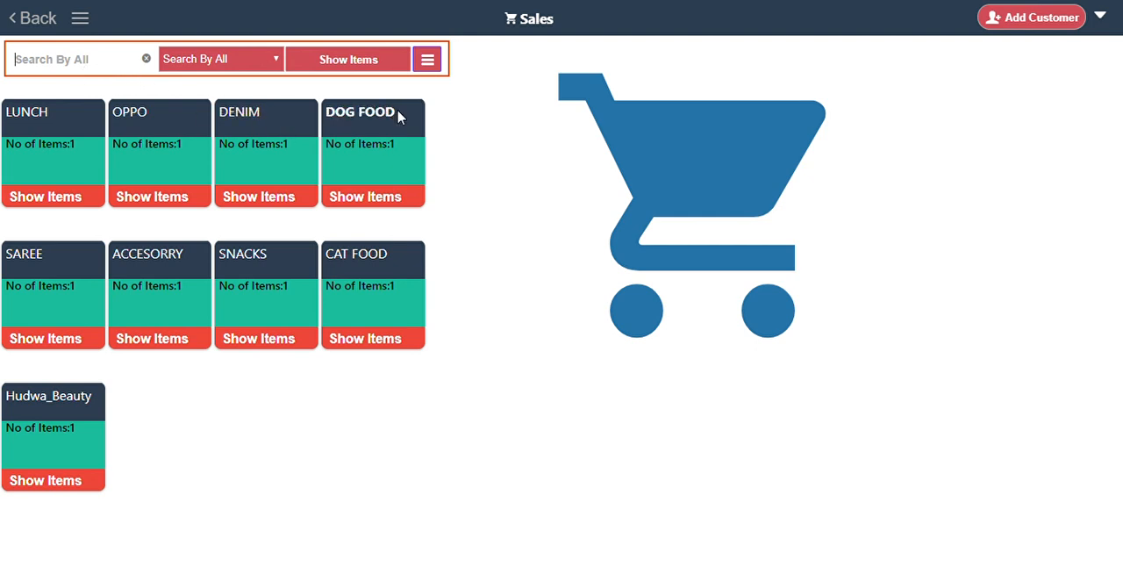
{"action": "left_click", "coordinate": [219, 63]}
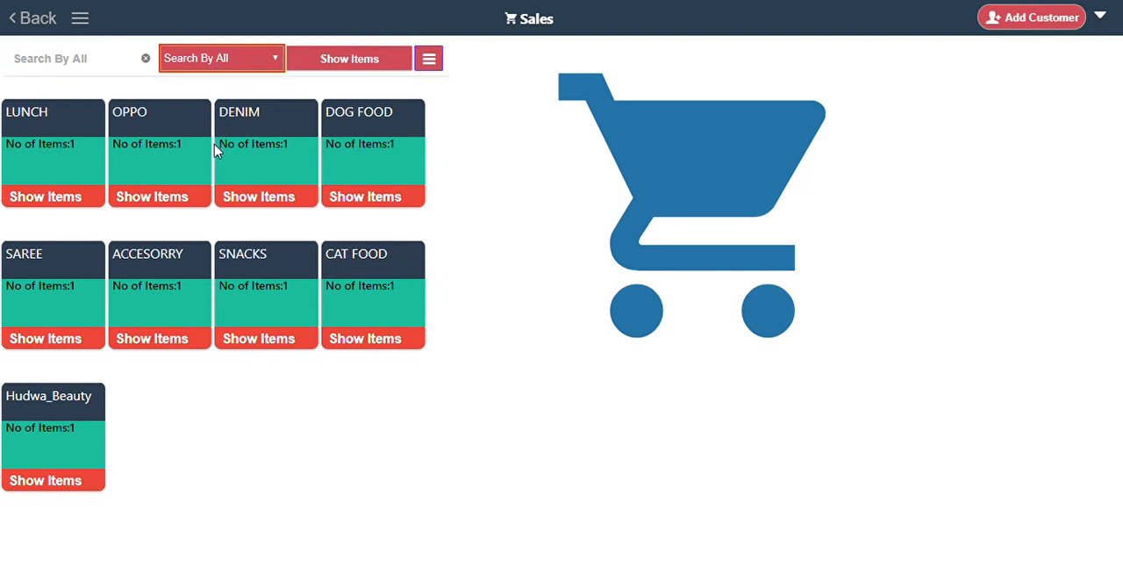
{"action": "left_click", "coordinate": [374, 61]}
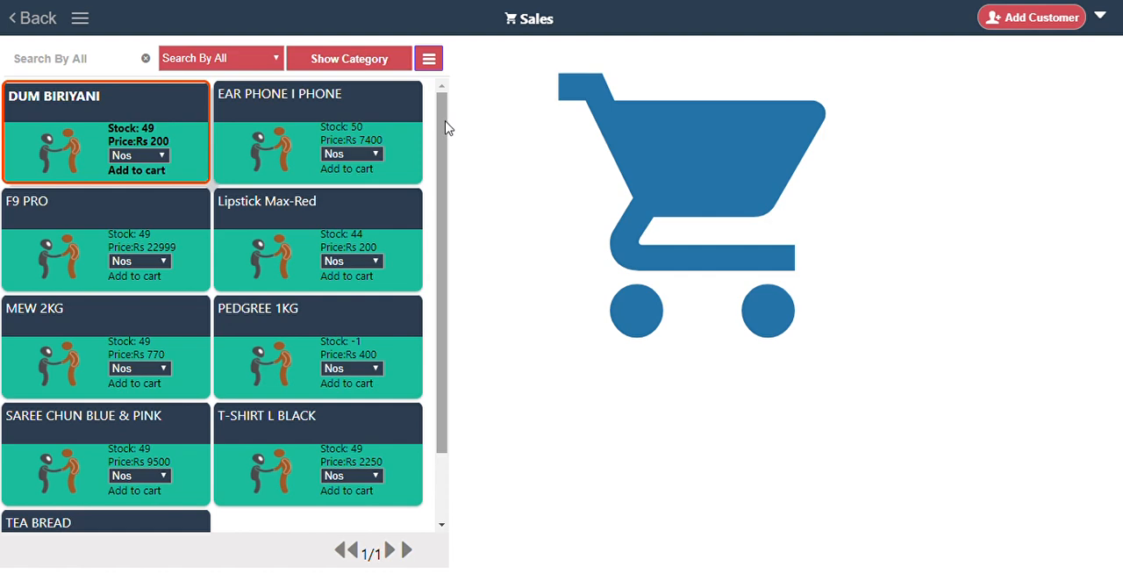
{"action": "scroll", "coordinate": [439, 175], "scroll_direction": "down", "scroll_amount": 1}
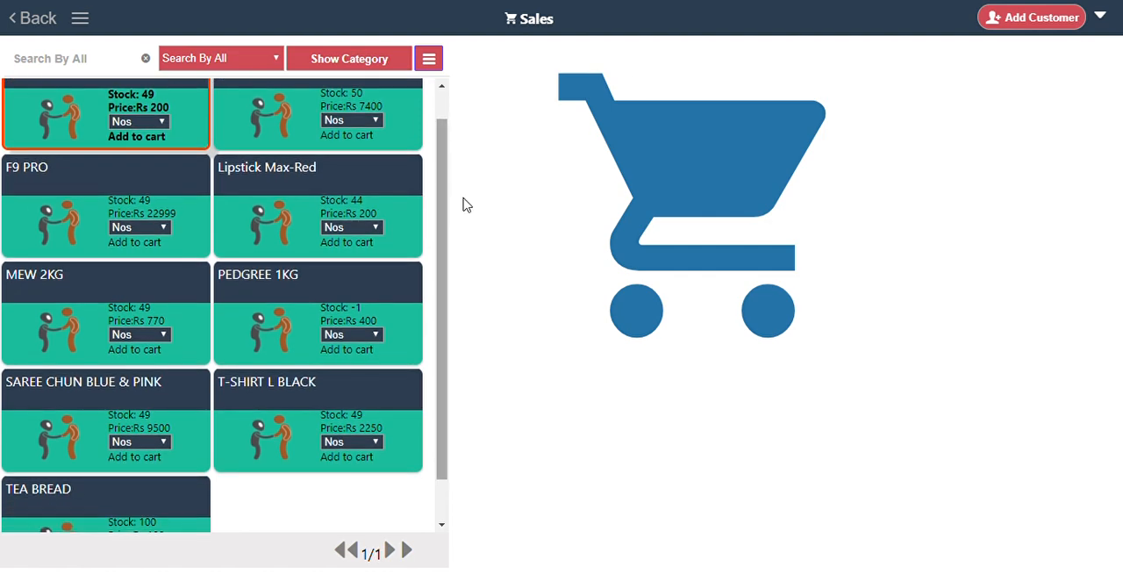
Reopen the Sales module and add T-SHIRT L BLACK from the DENIM category to the cart.
{"action": "left_click", "coordinate": [29, 19]}
{"action": "left_click", "coordinate": [90, 140]}
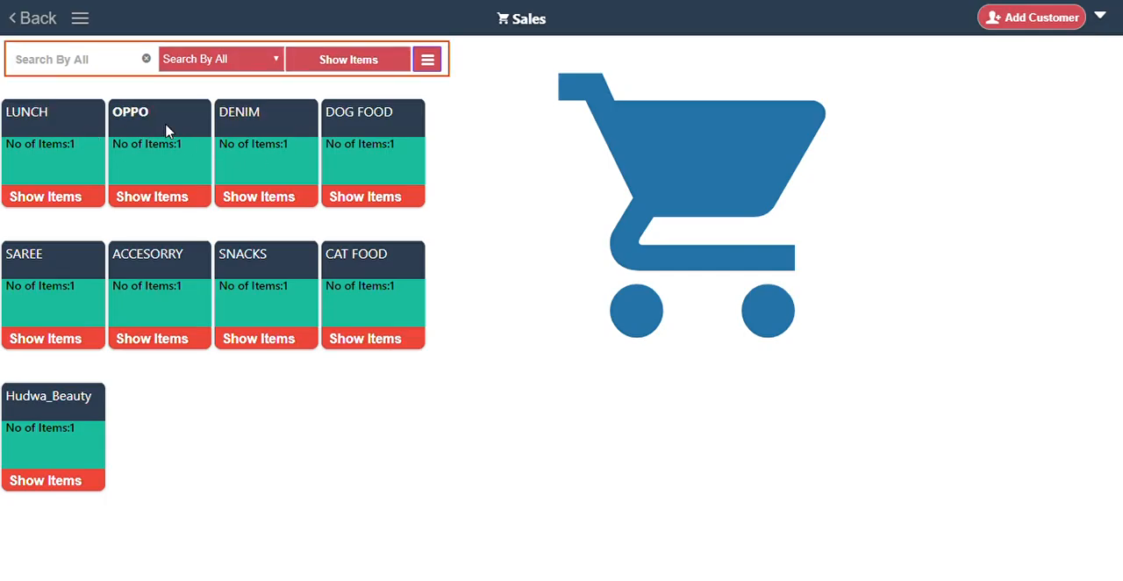
{"action": "left_click", "coordinate": [251, 132]}
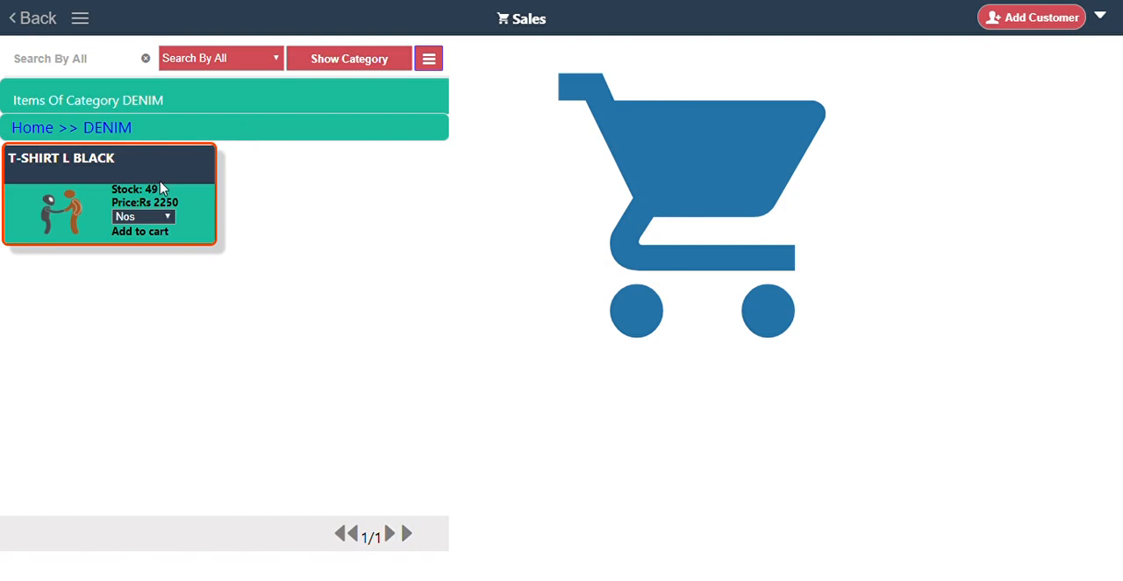
{"action": "left_click", "coordinate": [160, 188]}
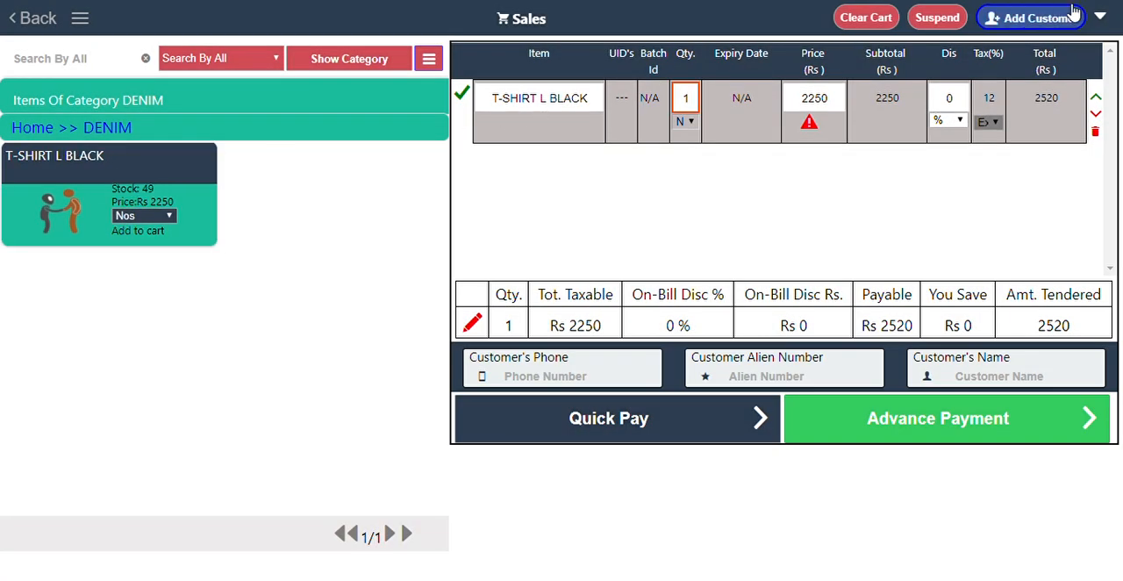
Examine the list of suspended sales, close it and open it again.
{"action": "left_click", "coordinate": [1102, 18]}
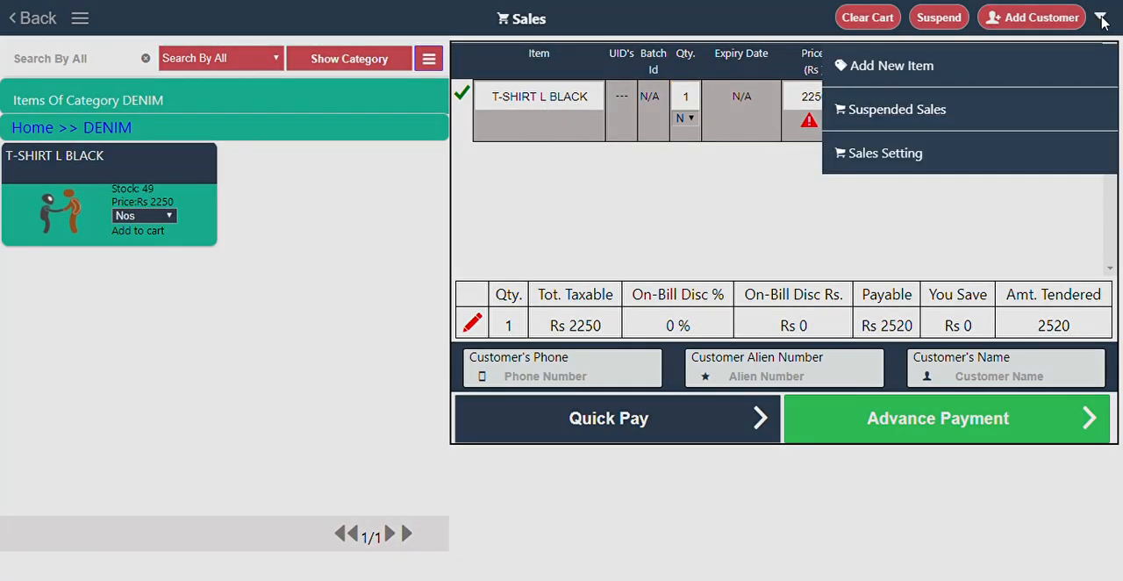
{"action": "left_click", "coordinate": [873, 117]}
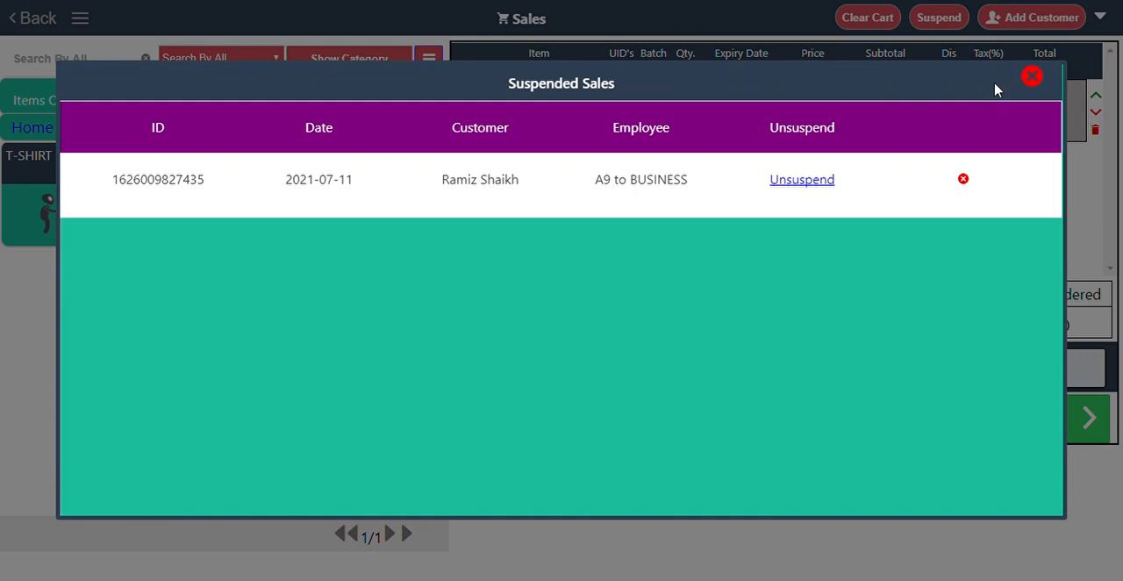
{"action": "left_click", "coordinate": [1033, 76]}
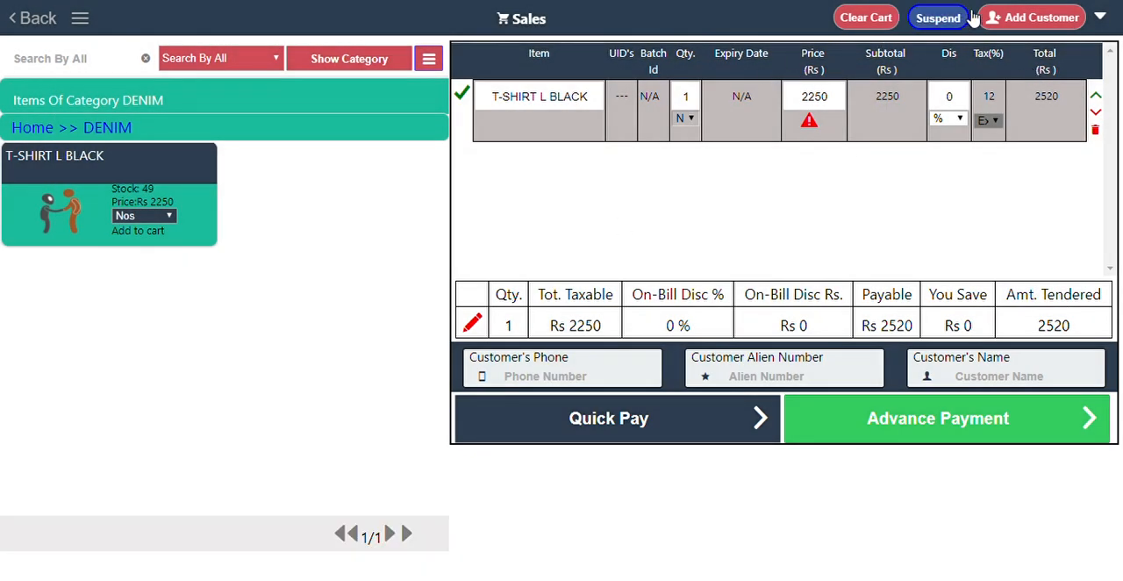
{"action": "left_click", "coordinate": [1102, 19]}
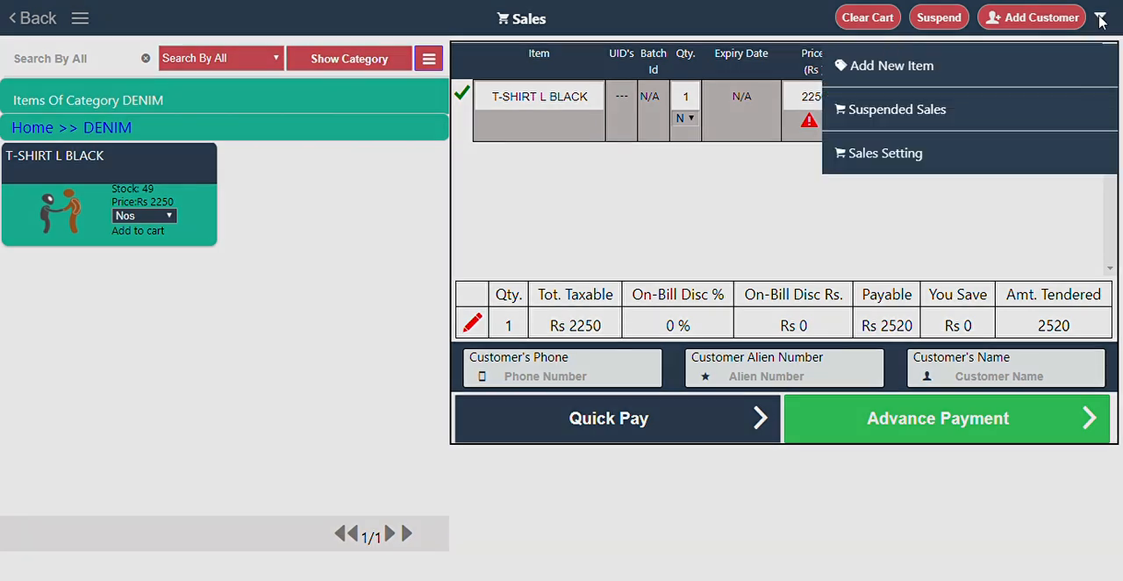
{"action": "left_click", "coordinate": [884, 114]}
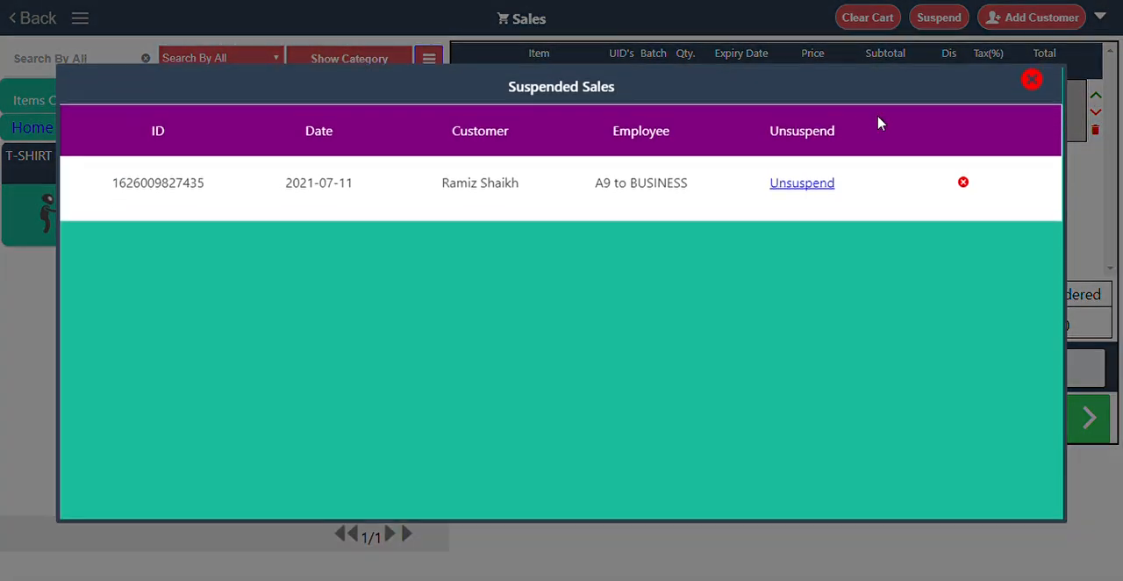
Unsuspend the sale dated 2021-07-11 and review all of its items in the cart.
{"action": "left_click", "coordinate": [817, 181]}
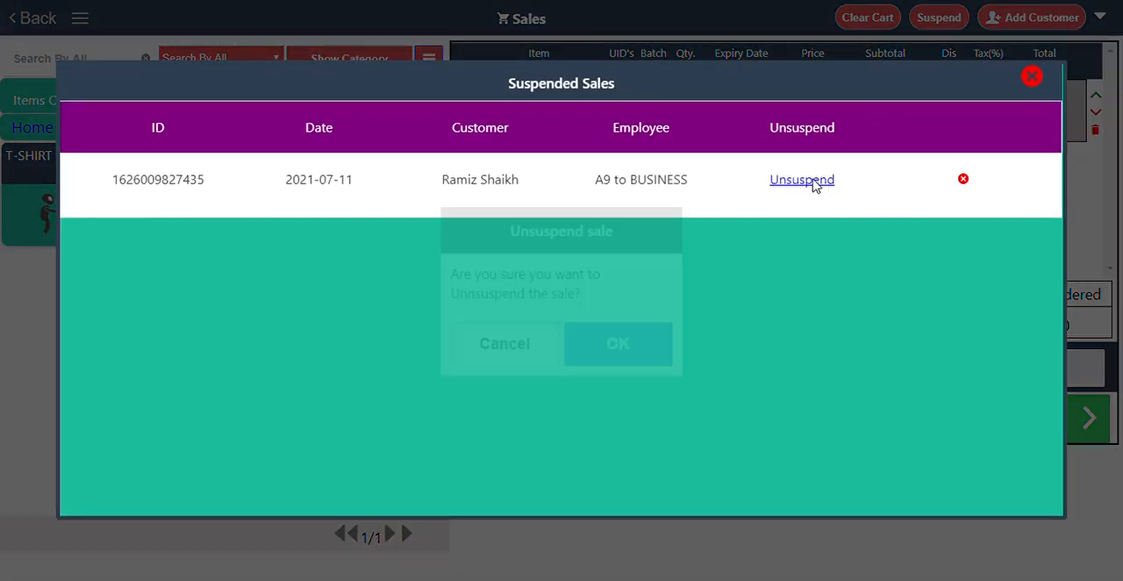
{"action": "left_click", "coordinate": [609, 337]}
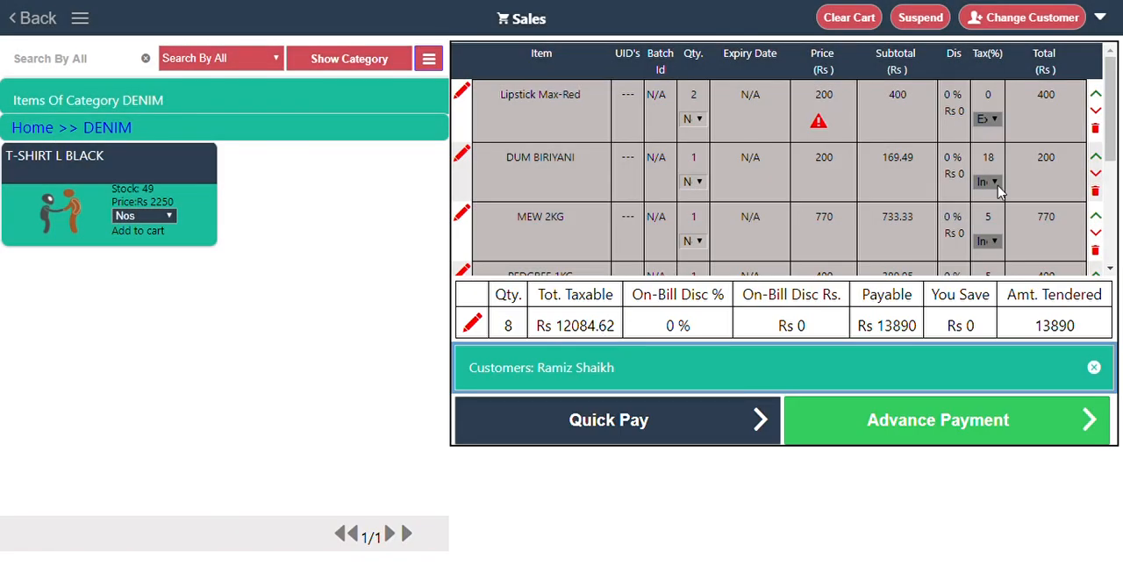
{"action": "left_click_drag", "start_coordinate": [1117, 152], "coordinate": [1097, 257]}
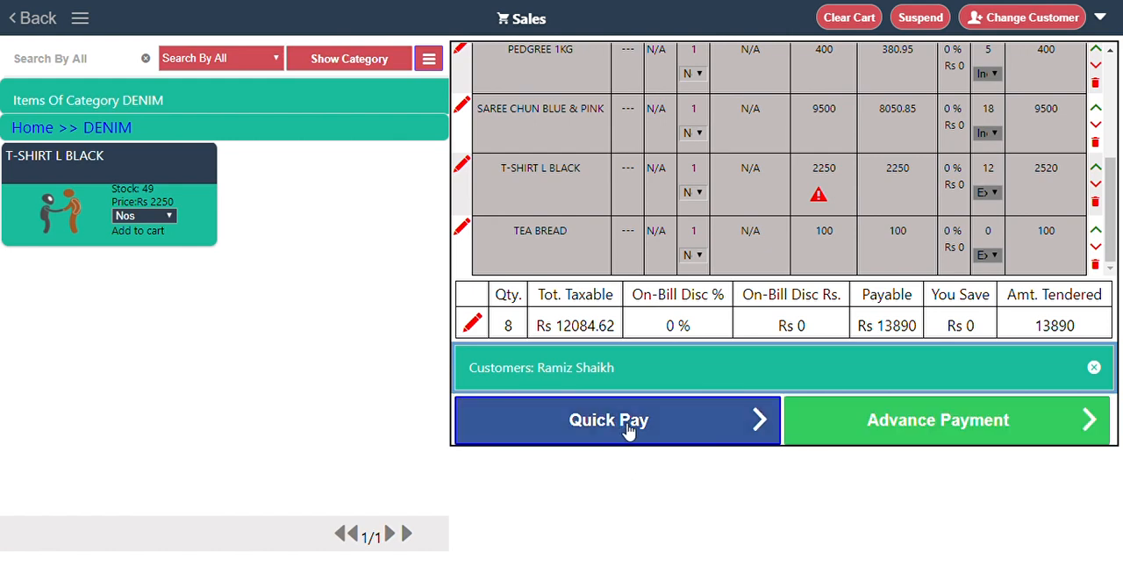
Take the cart to Advance Payment and record a partial cash payment of Rs 10000.
{"action": "left_click", "coordinate": [894, 429]}
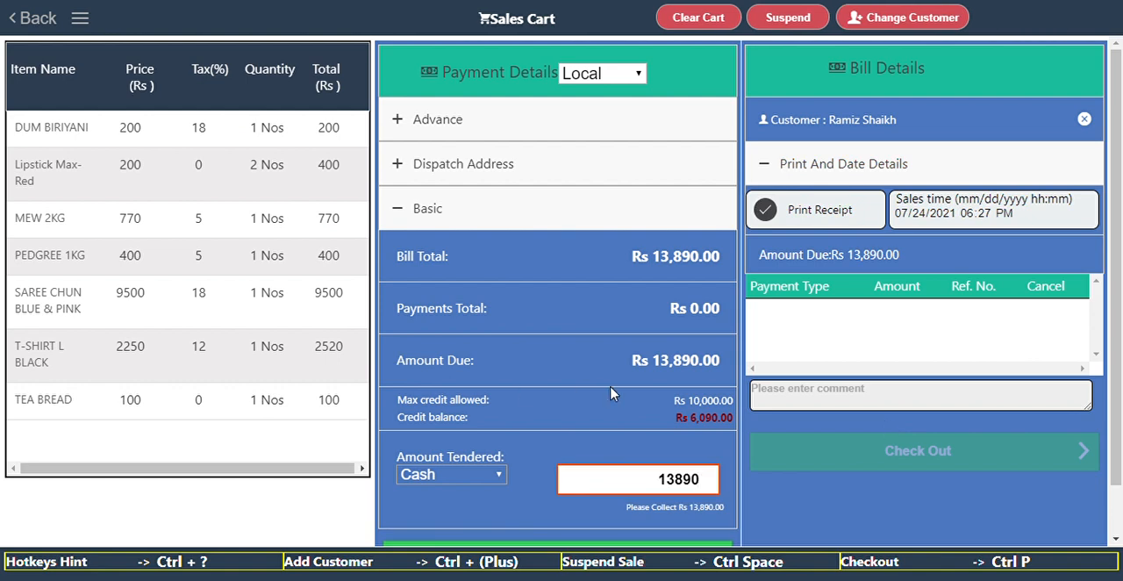
{"action": "left_click", "coordinate": [453, 483]}
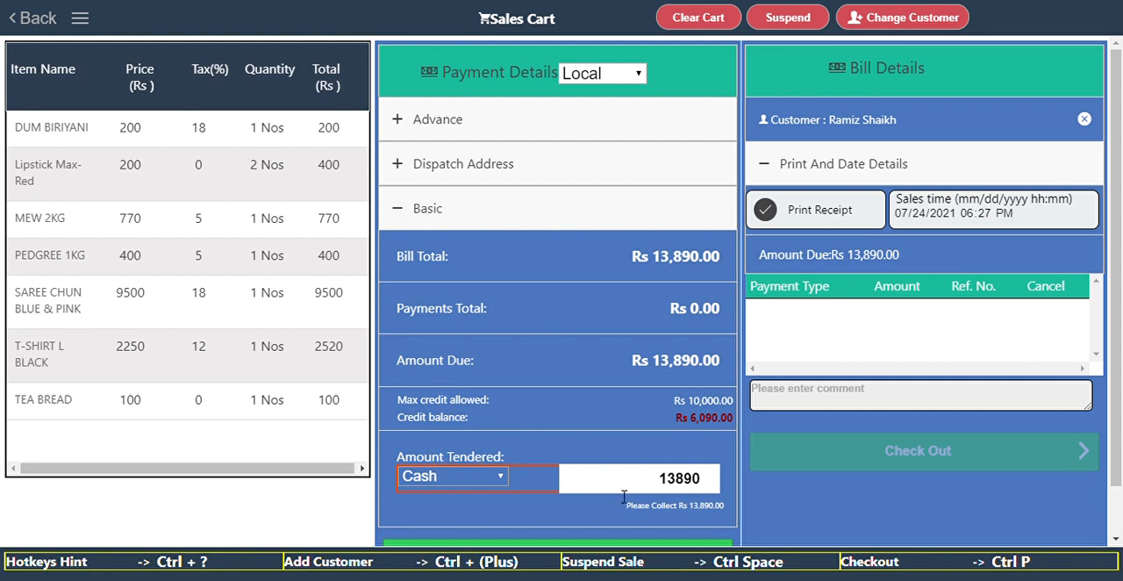
{"action": "left_click", "coordinate": [709, 487]}
{"action": "key", "text": "BackSpace"}
{"action": "key", "text": "BackSpace"}
{"action": "key", "text": "BackSpace"}
{"action": "key", "text": "BackSpace"}
{"action": "key", "text": "BackSpace"}
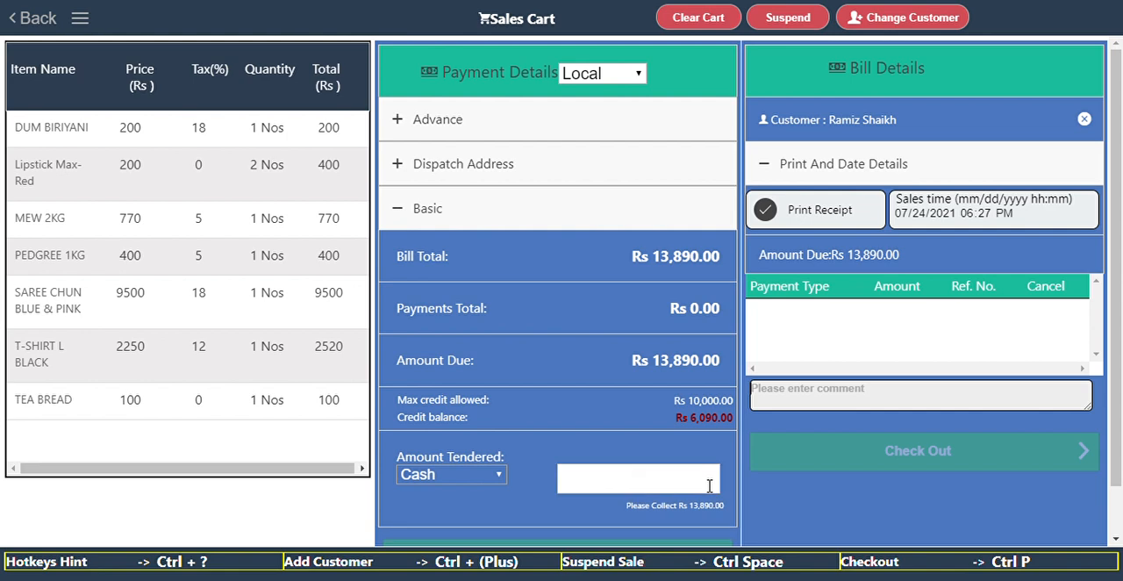
{"action": "type", "text": "0"}
{"action": "key", "text": "BackSpace"}
{"action": "left_click", "coordinate": [707, 486]}
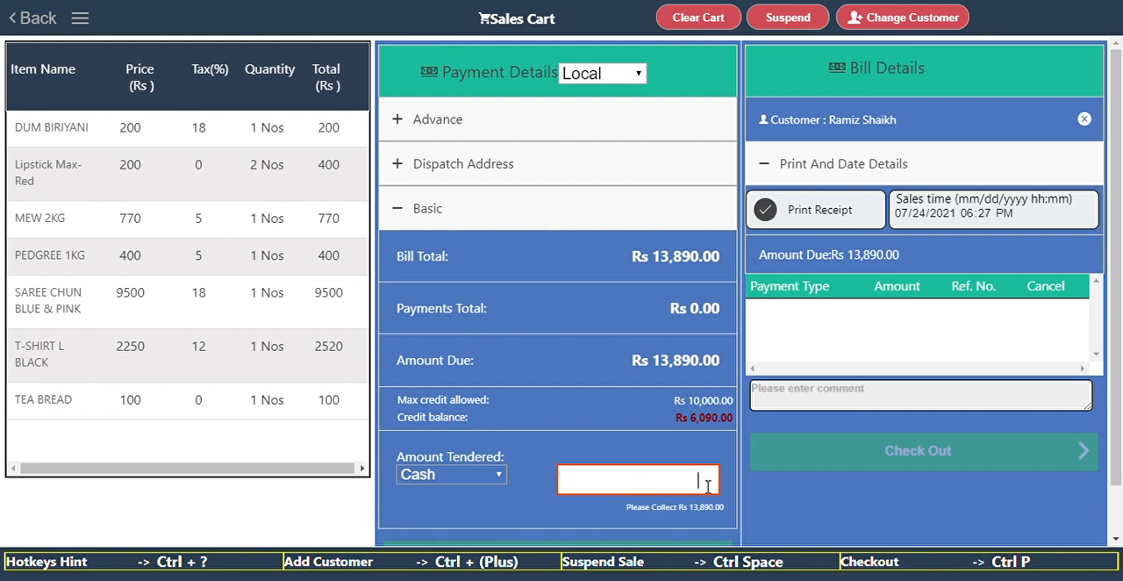
{"action": "type", "text": "1"}
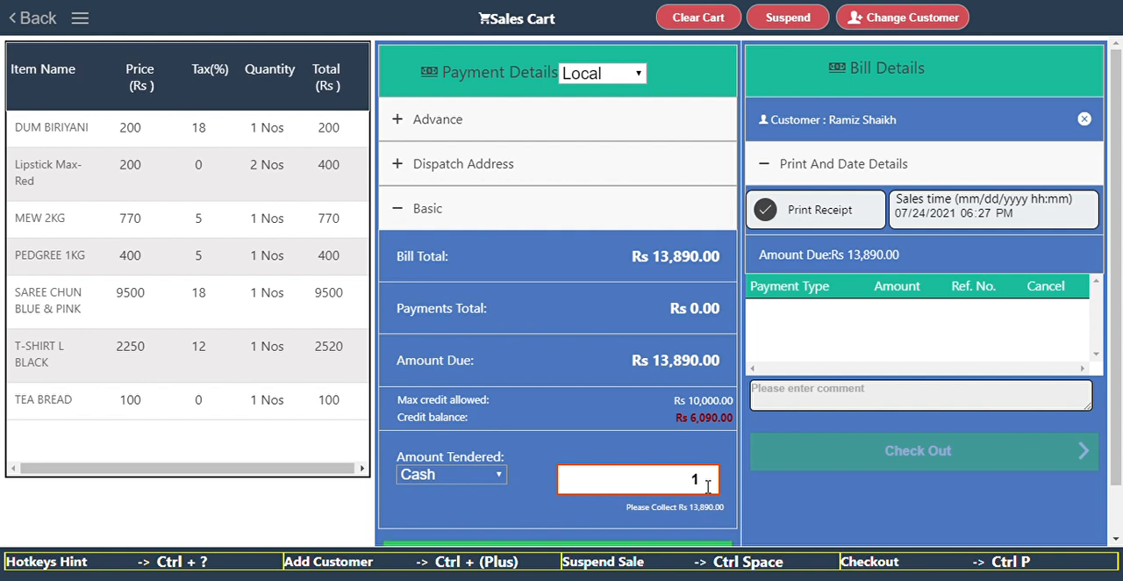
{"action": "type", "text": "0000"}
{"action": "left_click", "coordinate": [665, 549]}
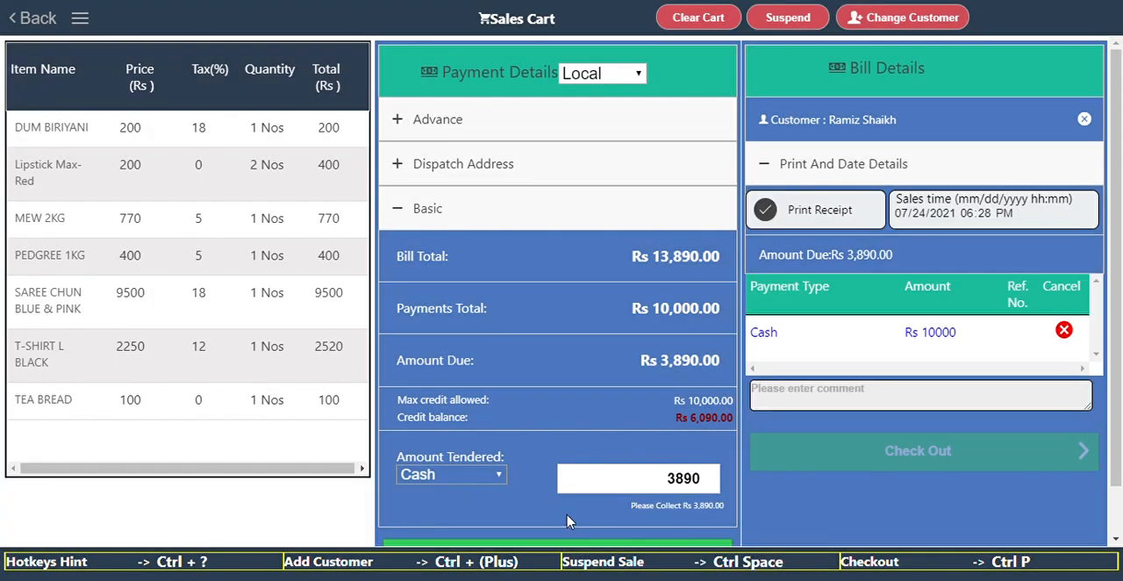
Add a second payment of Rs 3890 by UPI, leaving its reference number blank.
{"action": "left_click", "coordinate": [481, 476]}
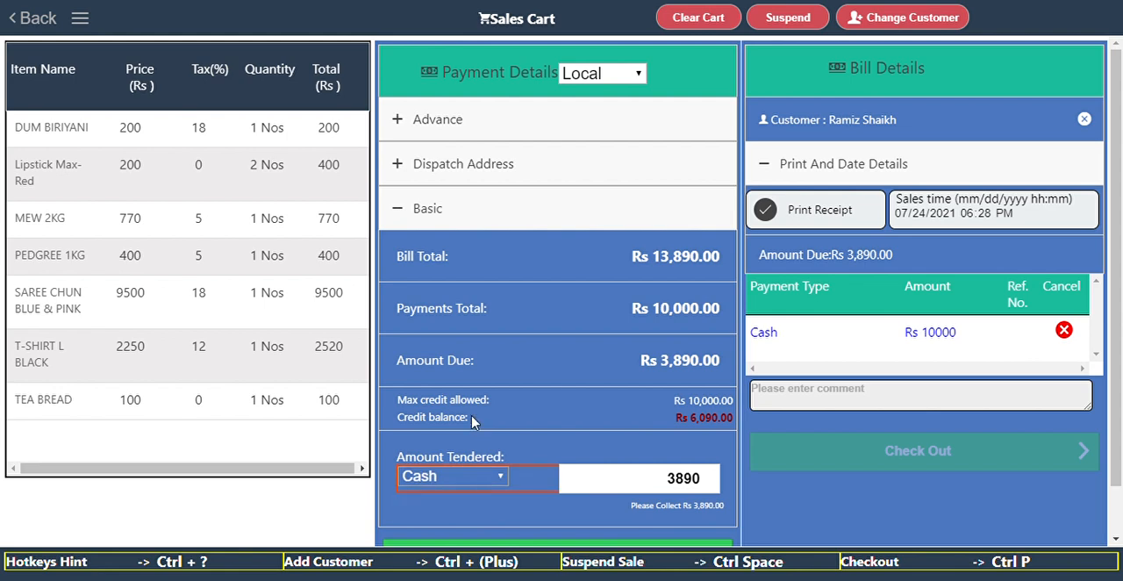
{"action": "key", "text": "Down"}
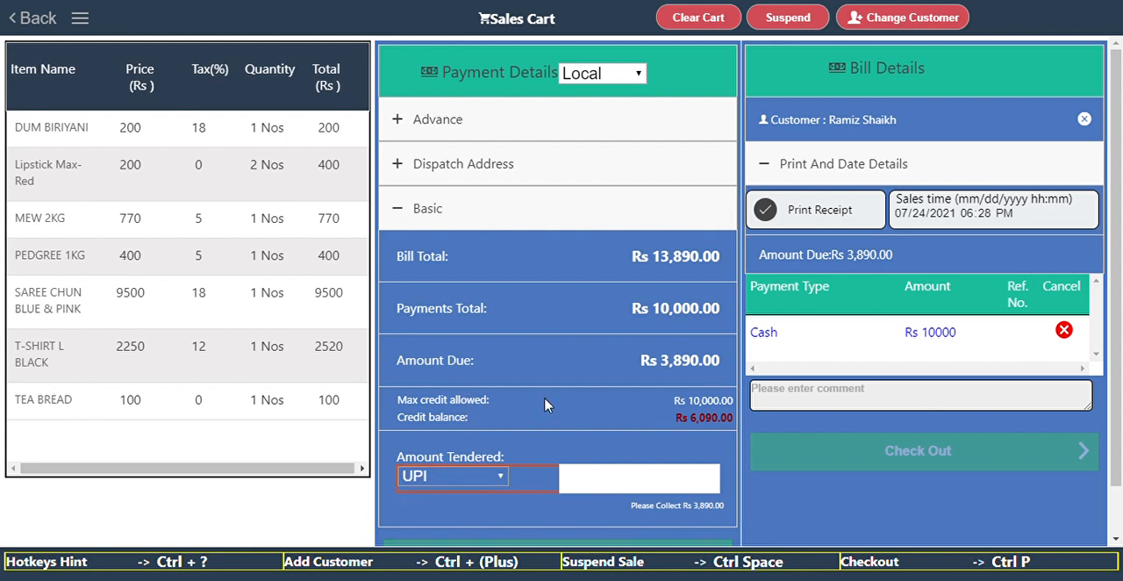
{"action": "left_click", "coordinate": [665, 481]}
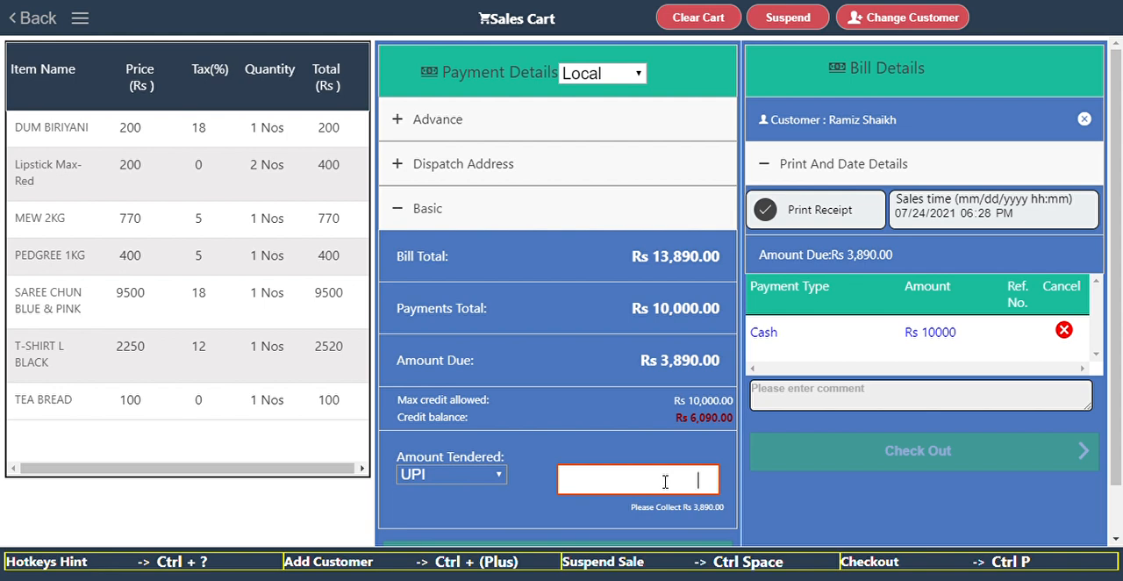
{"action": "type", "text": "389"}
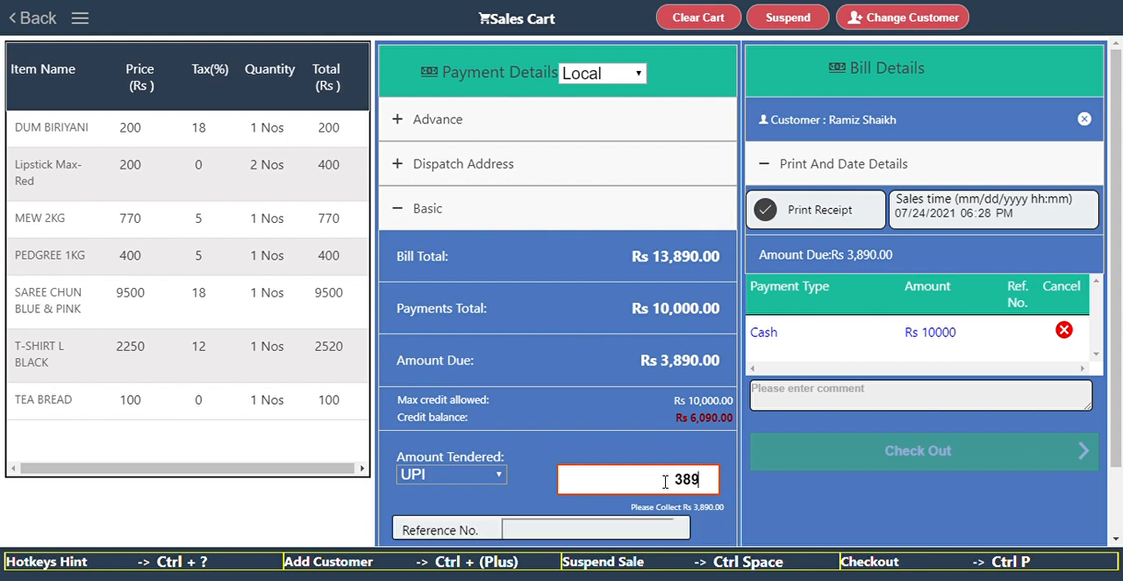
{"action": "type", "text": "0"}
{"action": "left_click_drag", "start_coordinate": [1119, 247], "coordinate": [1121, 432]}
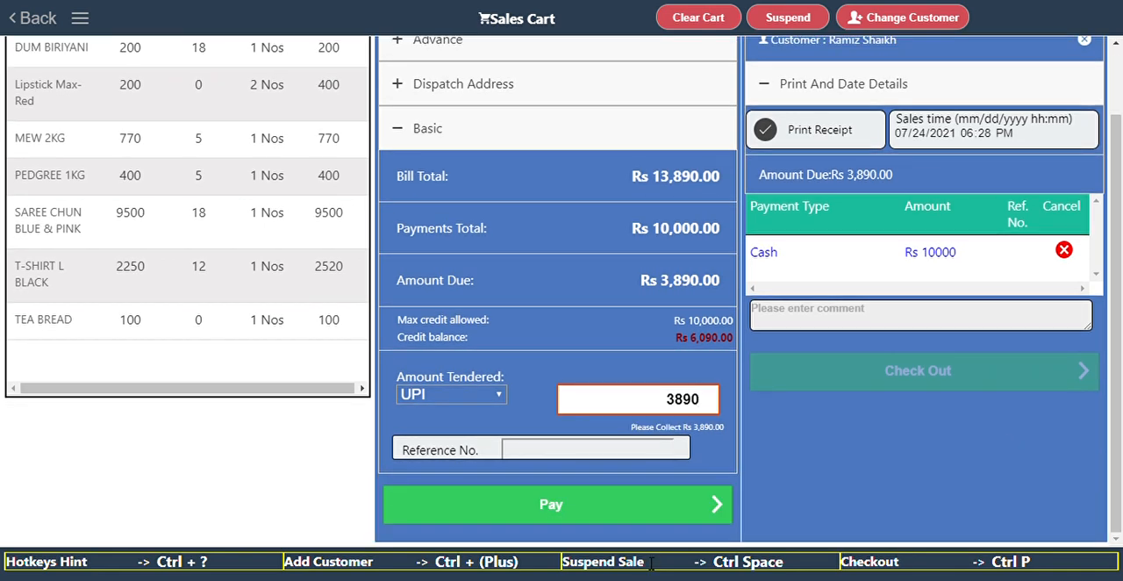
{"action": "left_click", "coordinate": [638, 517]}
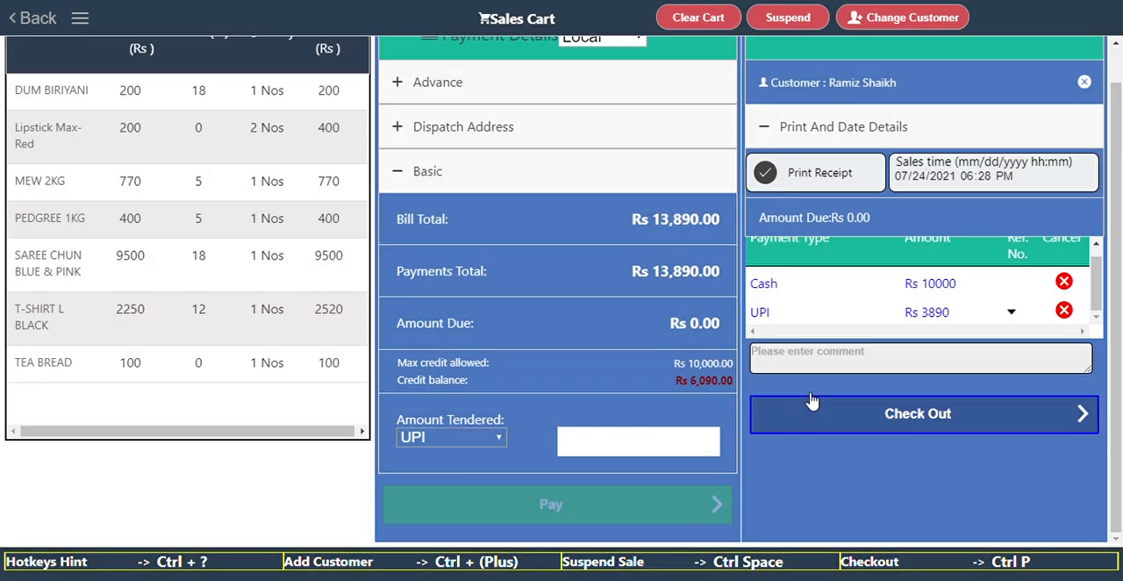
Check out the sale and review its invoice, including the tax breakdown and the cash and UPI amounts.
{"action": "left_click", "coordinate": [904, 417]}
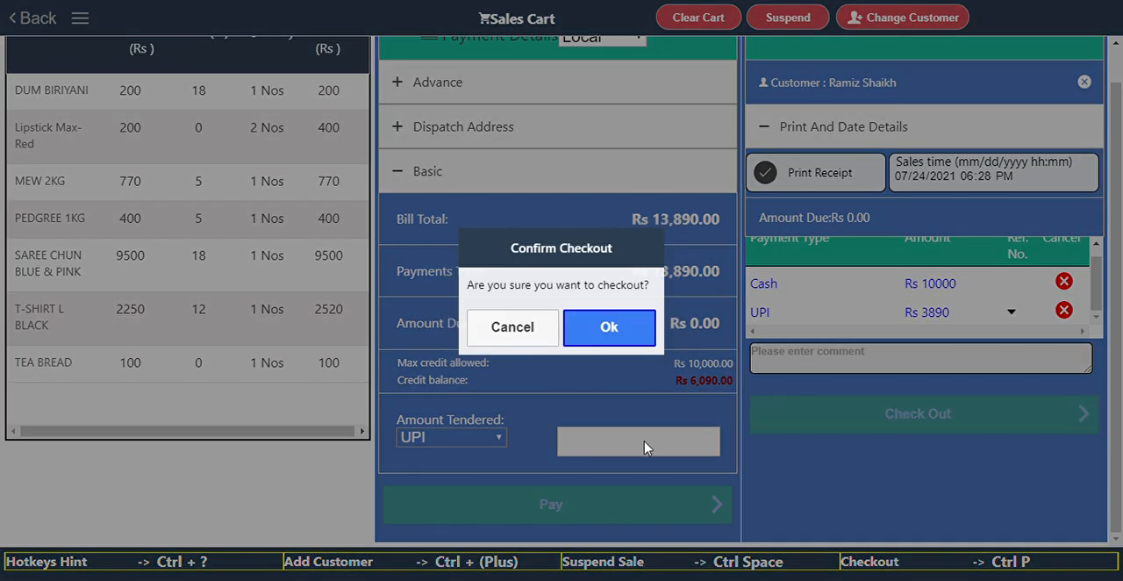
{"action": "left_click", "coordinate": [642, 326]}
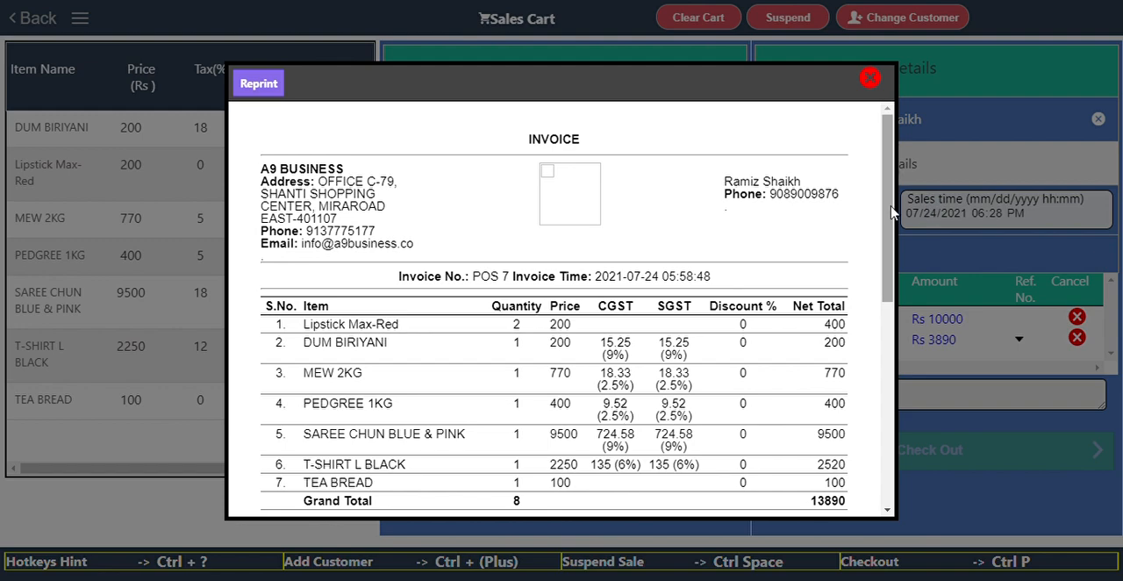
{"action": "mouse_move", "coordinate": [891, 213]}
{"action": "left_mouse_down"}
{"action": "mouse_move", "coordinate": [885, 449]}
{"action": "mouse_move", "coordinate": [882, 386]}
{"action": "mouse_move", "coordinate": [862, 327]}
{"action": "left_mouse_up"}
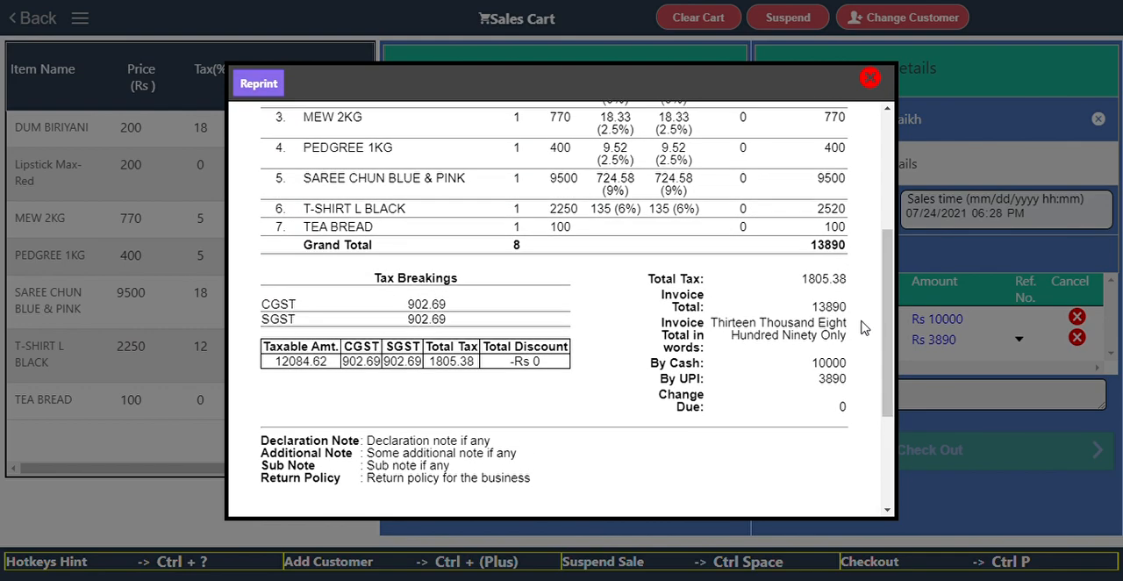
{"action": "left_click", "coordinate": [871, 79]}
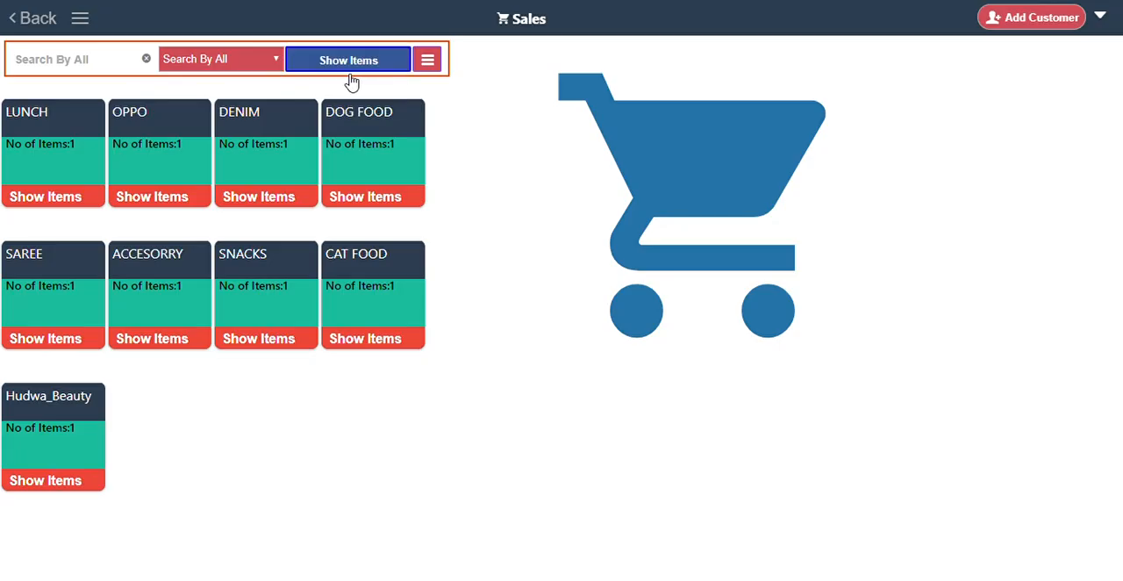
Go to the Customers module and examine the Basic Details fields of a new customer form.
{"action": "left_click", "coordinate": [25, 24]}
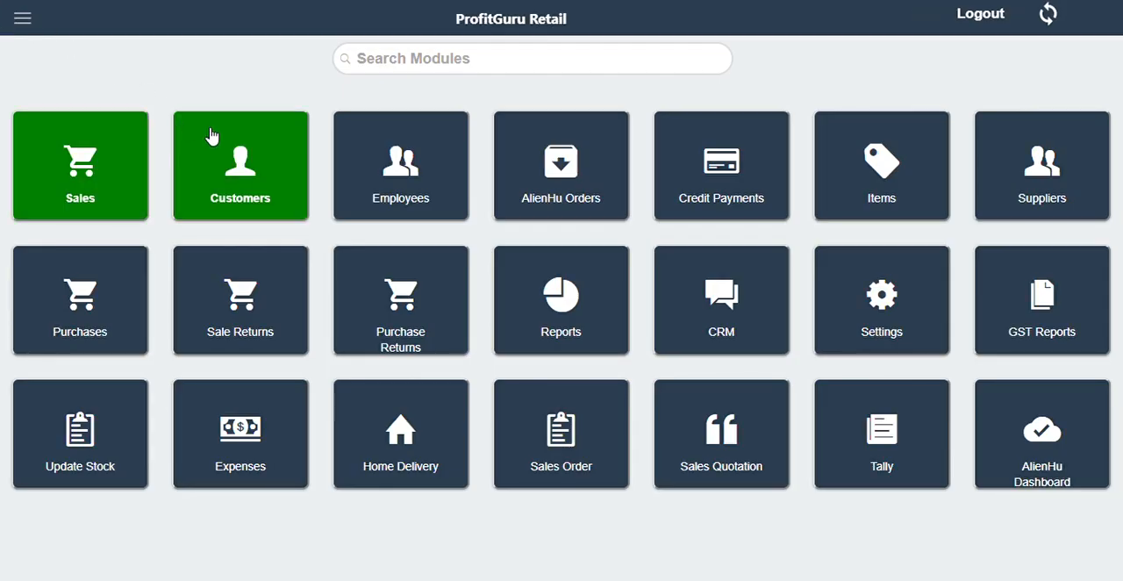
{"action": "left_click", "coordinate": [279, 156]}
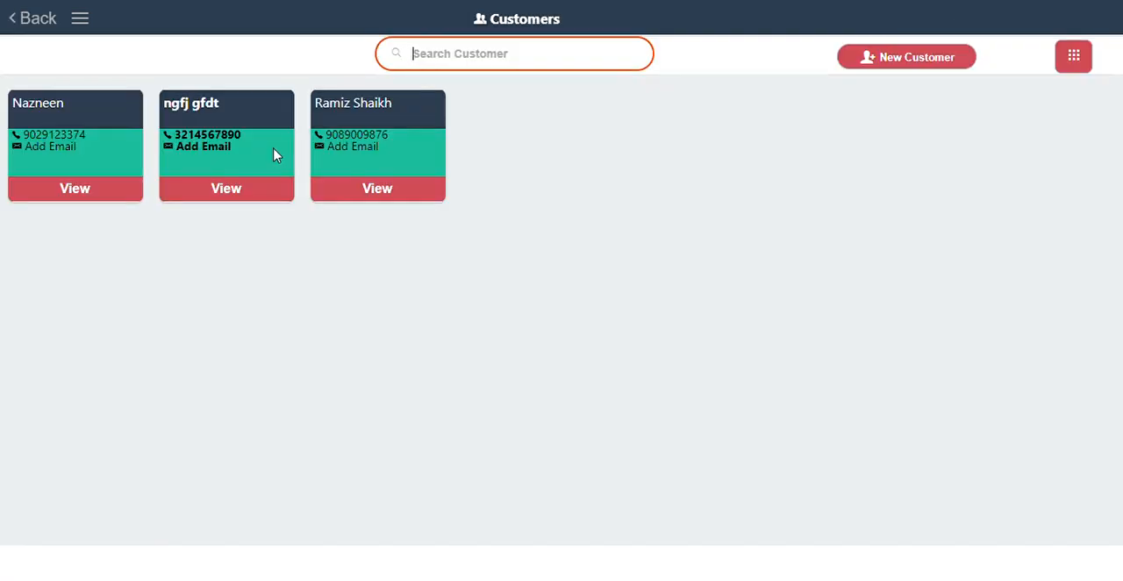
{"action": "left_click", "coordinate": [900, 61]}
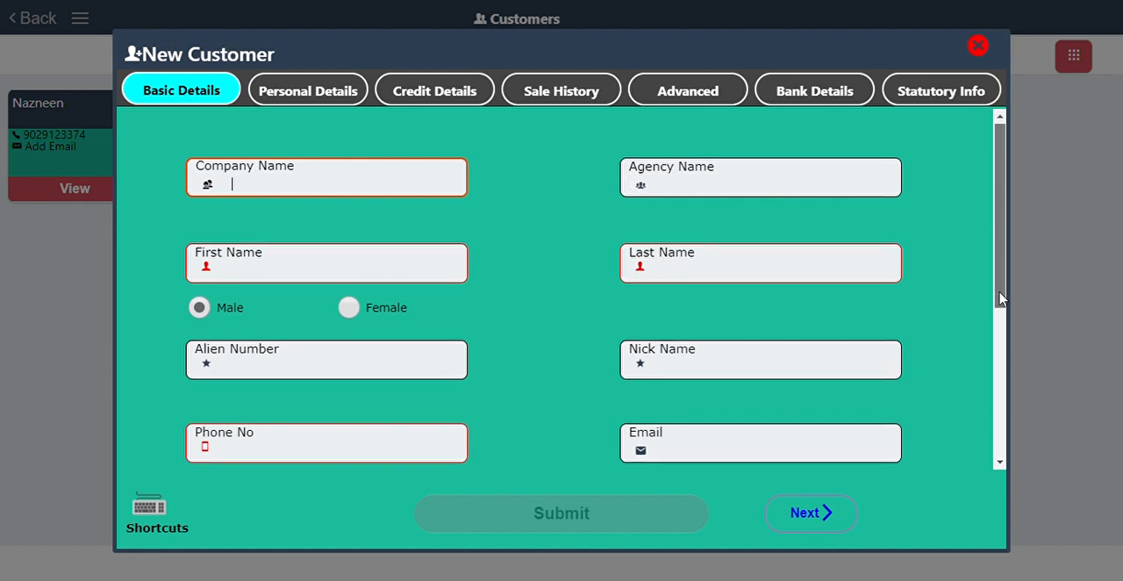
{"action": "left_click_drag", "start_coordinate": [1003, 294], "coordinate": [986, 413]}
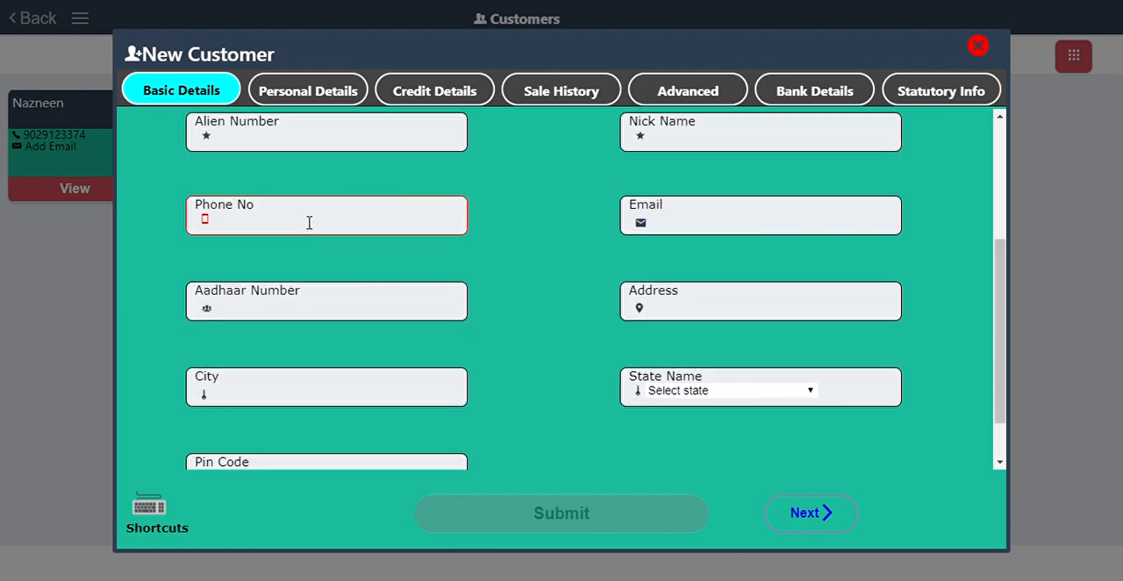
{"action": "left_click_drag", "start_coordinate": [999, 406], "coordinate": [998, 441]}
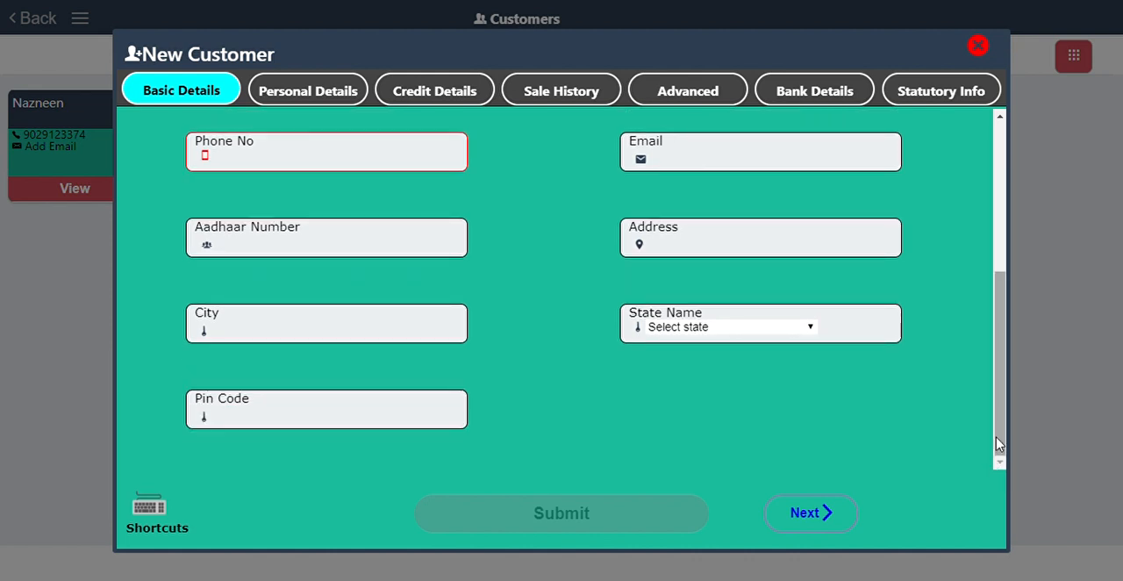
{"action": "left_click_drag", "start_coordinate": [999, 441], "coordinate": [998, 254]}
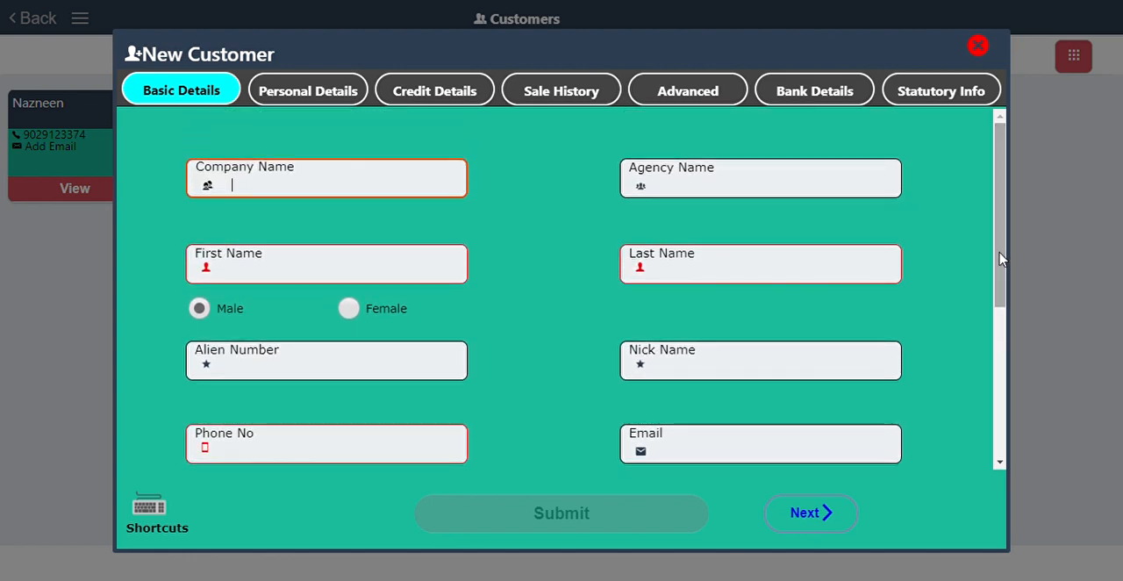
Examine the new customer's personal, credit, sale history, advanced, bank and statutory sections with credit allowed, and close the form without submitting.
{"action": "left_click", "coordinate": [315, 99]}
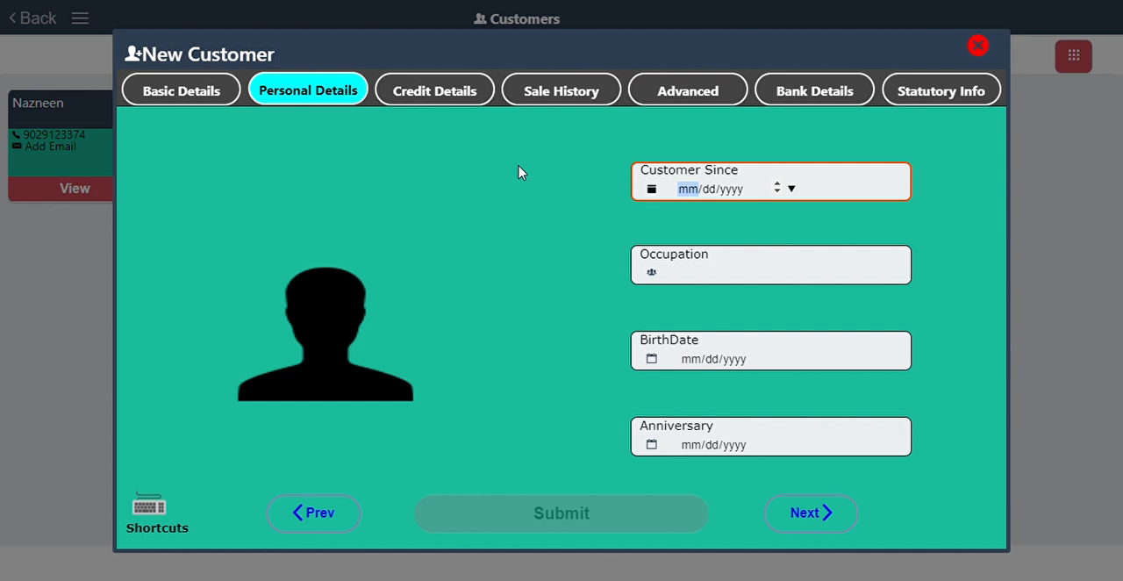
{"action": "left_click", "coordinate": [422, 92]}
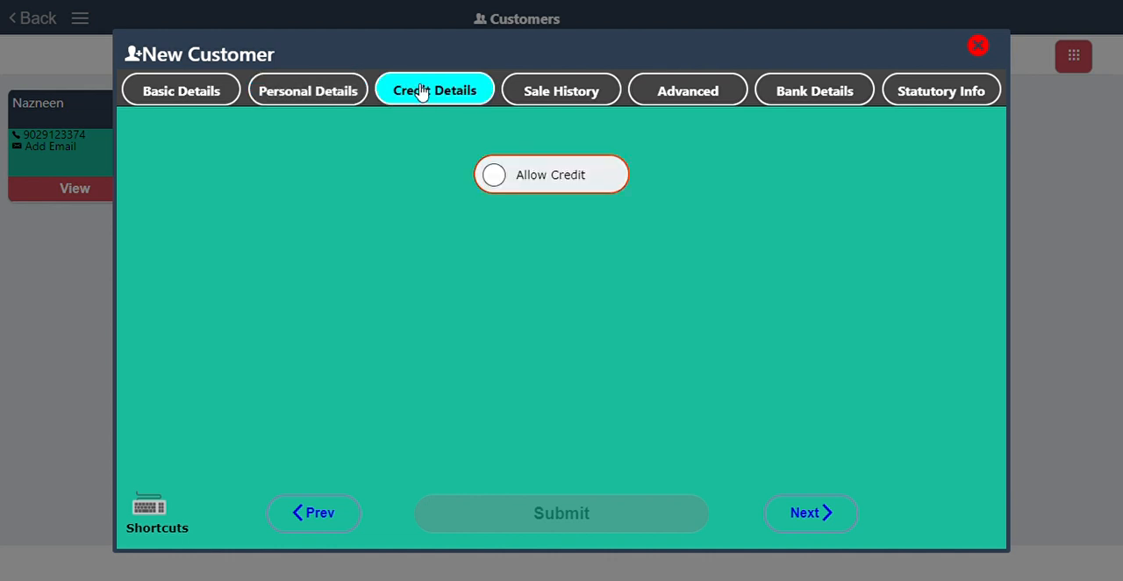
{"action": "left_click", "coordinate": [496, 176]}
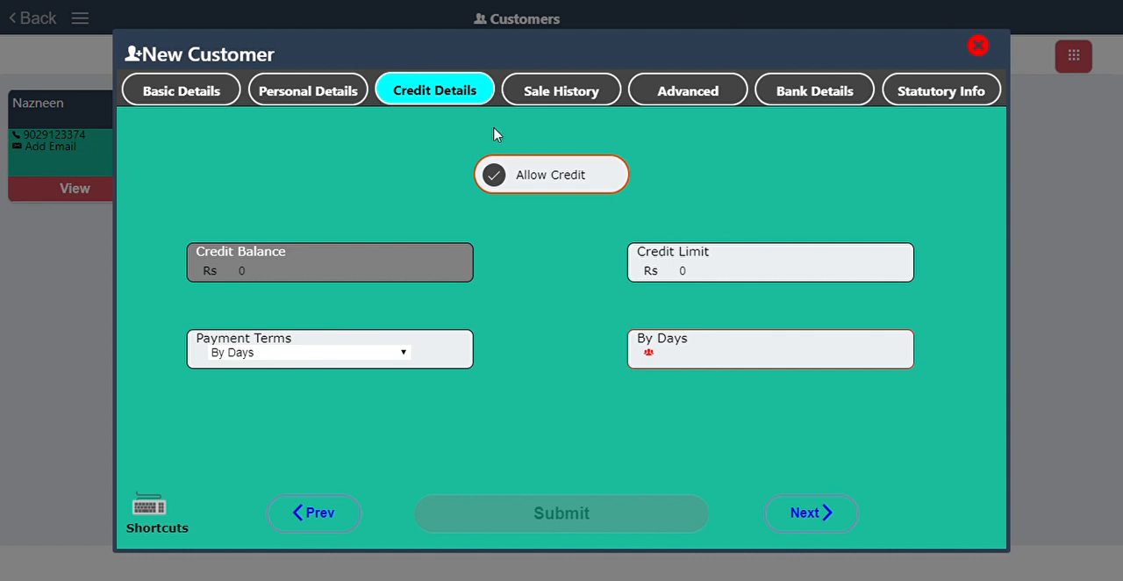
{"action": "left_click", "coordinate": [550, 92]}
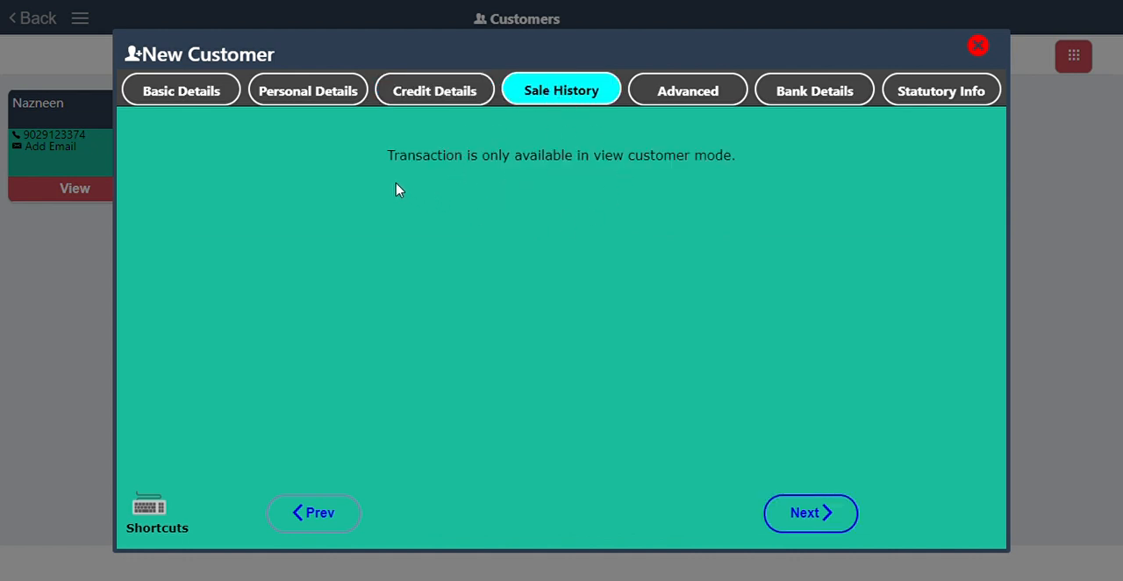
{"action": "left_click", "coordinate": [676, 94]}
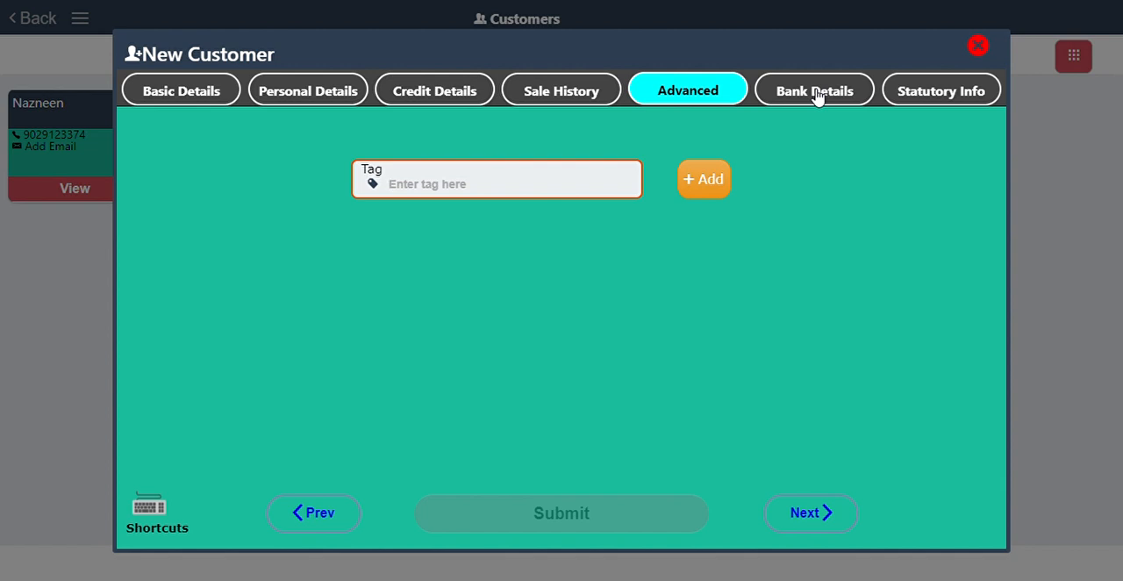
{"action": "left_click", "coordinate": [816, 92]}
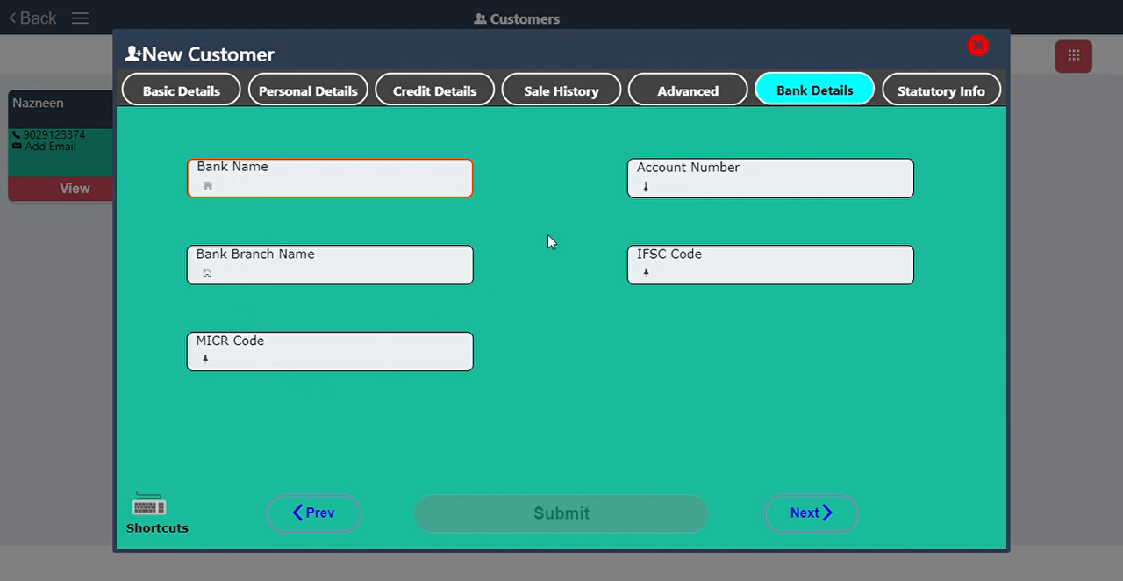
{"action": "left_click", "coordinate": [903, 93]}
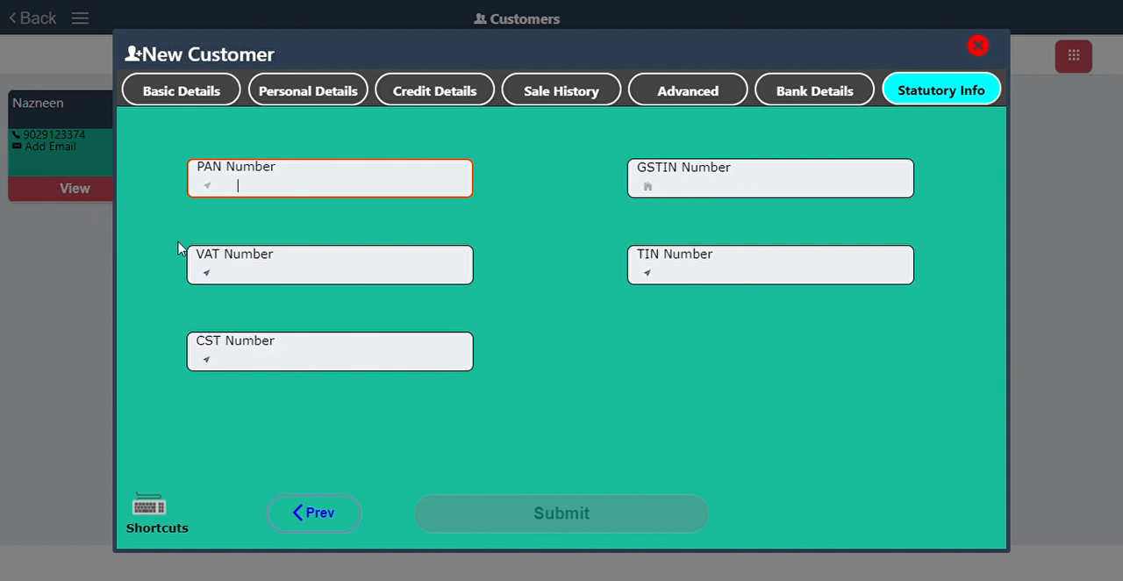
{"action": "left_click", "coordinate": [979, 45]}
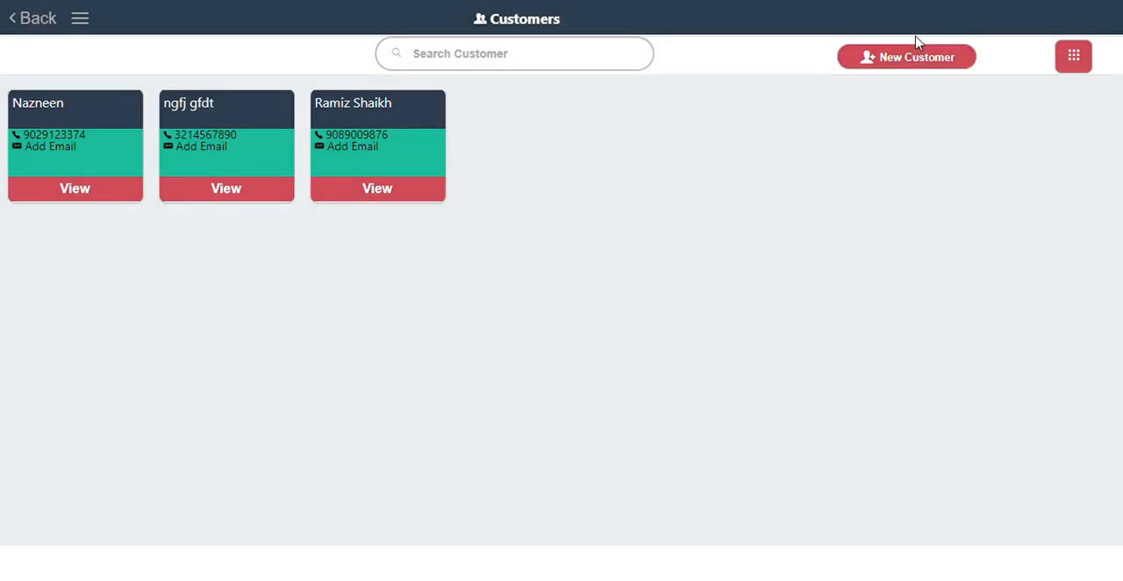
Examine the additional customer options for exporting, importing, settings and loyalty.
{"action": "left_click", "coordinate": [937, 48]}
{"action": "left_click", "coordinate": [1073, 56]}
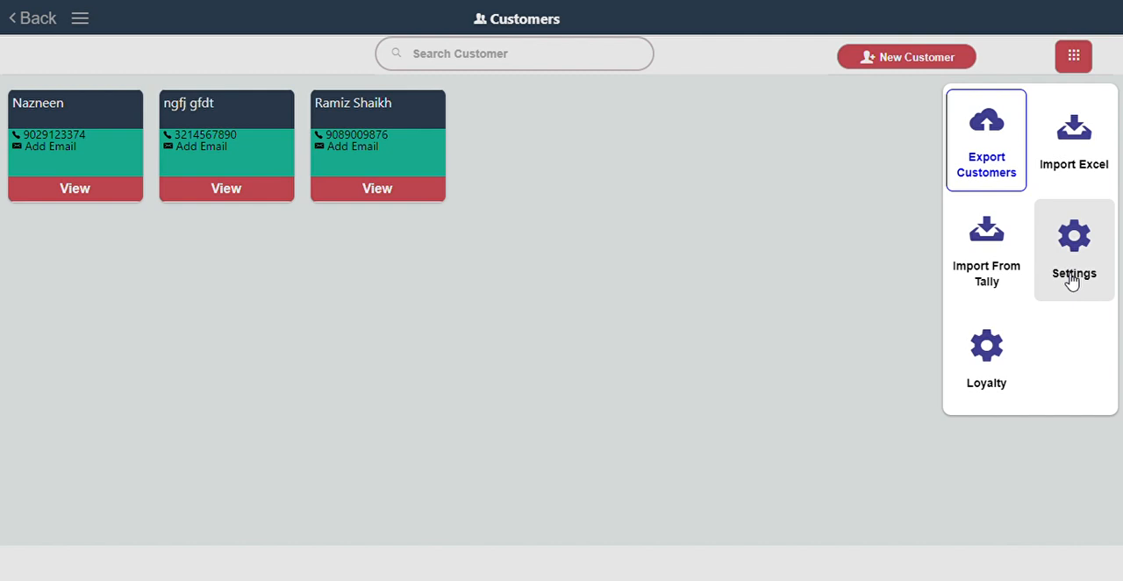
Examine the loyalty point and redeem point rule options in Loyalty Management, and return to the module overview.
{"action": "left_click", "coordinate": [988, 348]}
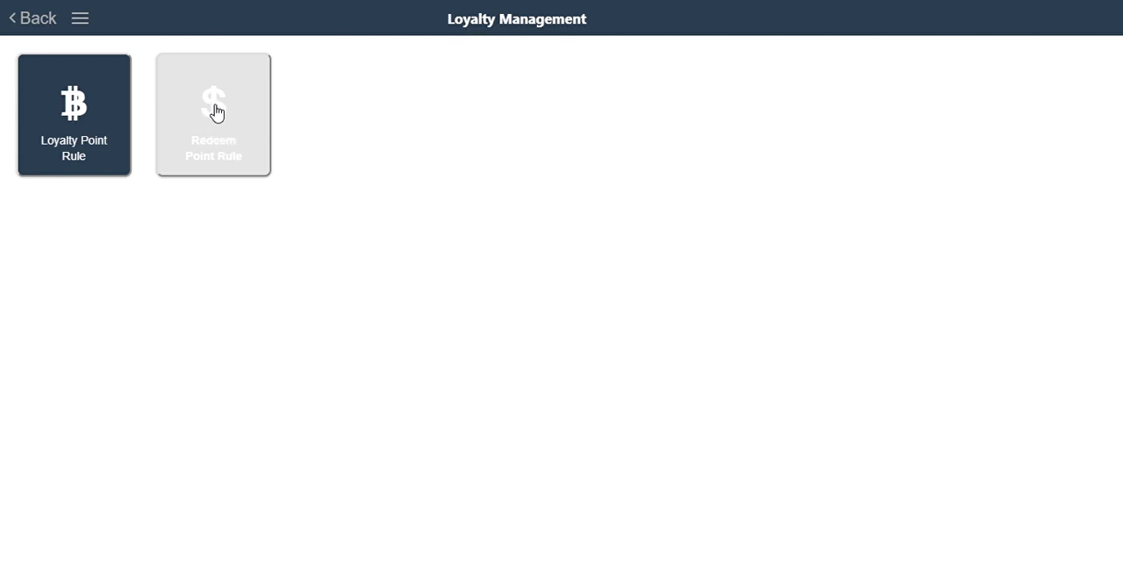
{"action": "left_click", "coordinate": [40, 21]}
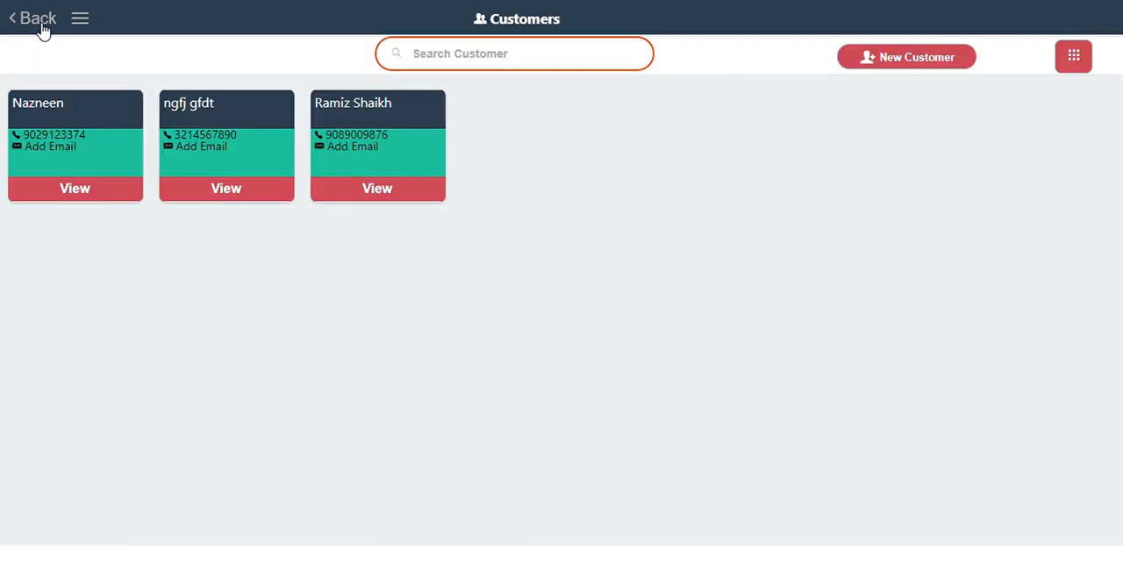
{"action": "left_click", "coordinate": [41, 23]}
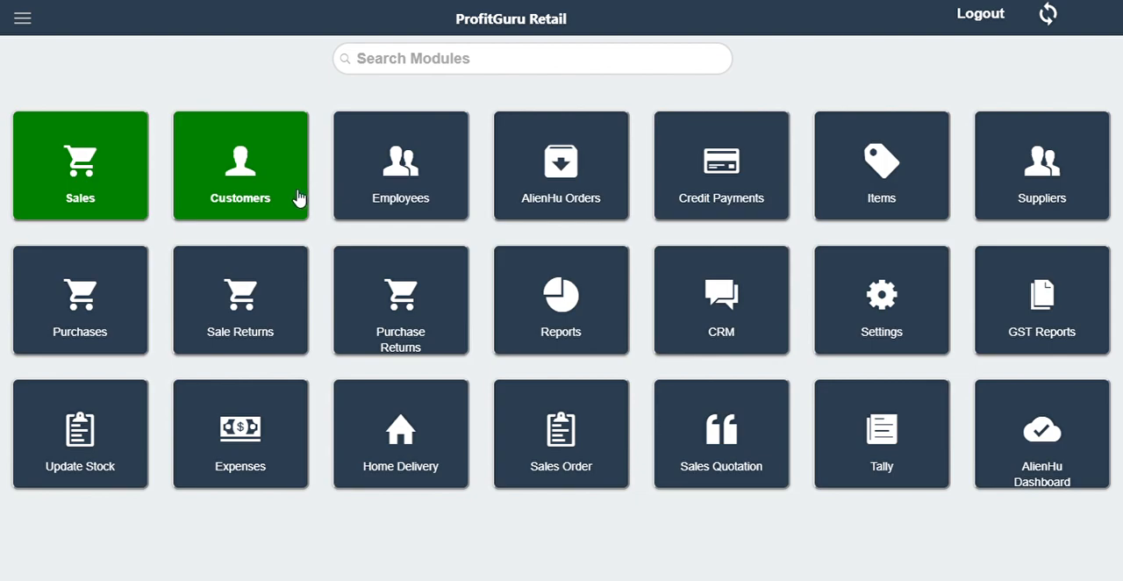
Go to the Employees module, examine the new employee form's basic info, login info and profile choices, and close it without submitting.
{"action": "left_click", "coordinate": [432, 179]}
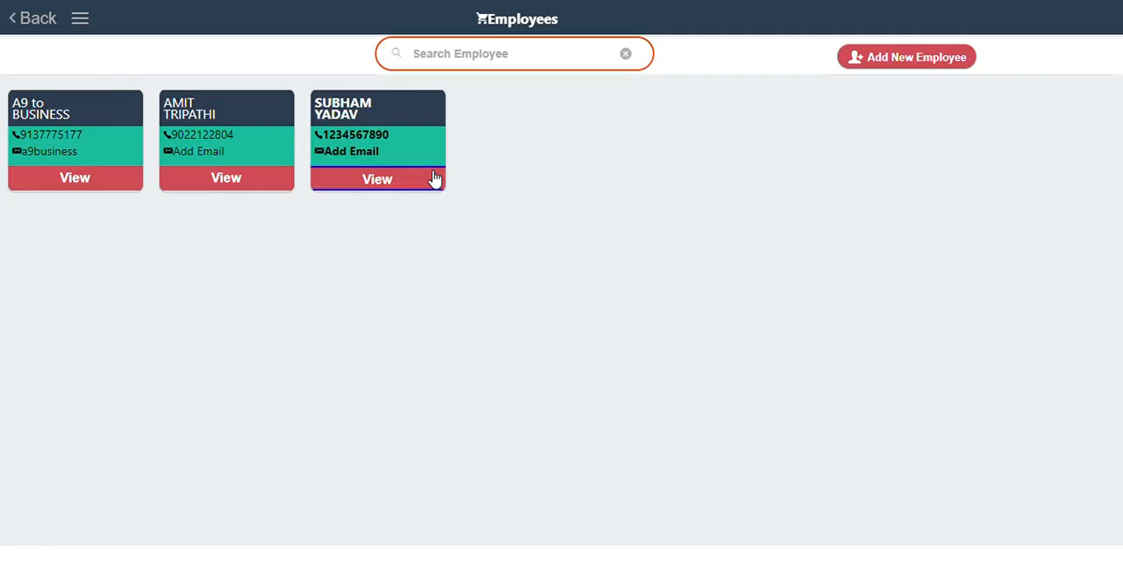
{"action": "left_click", "coordinate": [913, 59]}
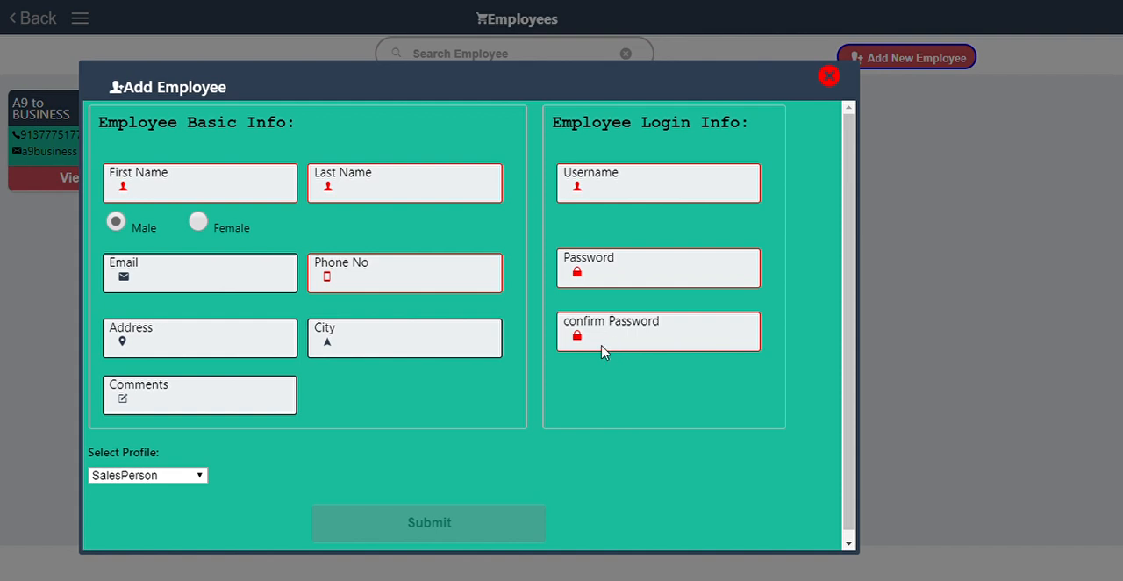
{"action": "left_click", "coordinate": [145, 479]}
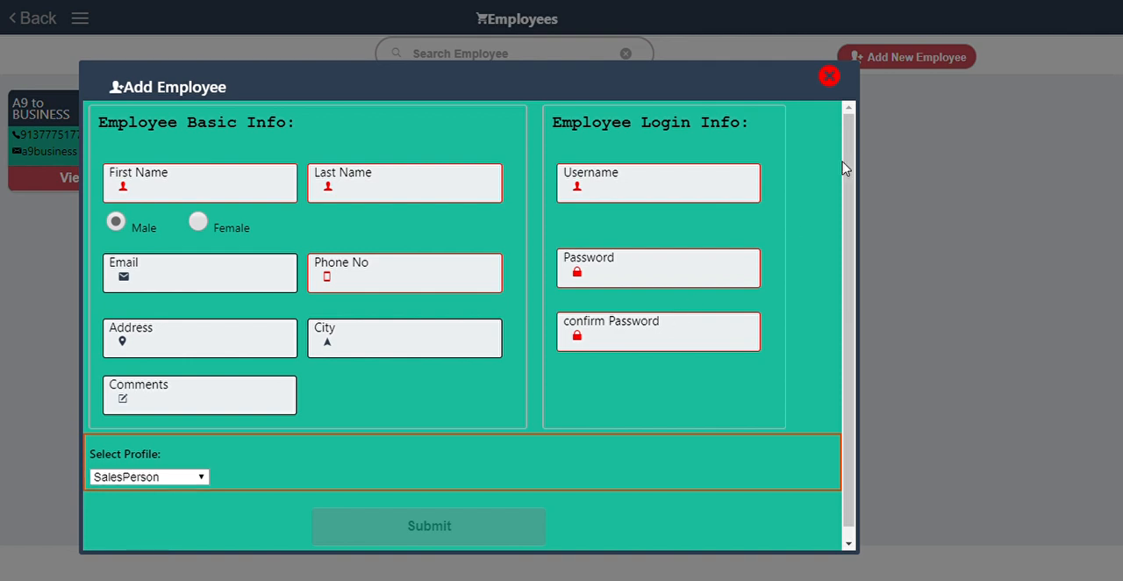
{"action": "left_click", "coordinate": [830, 78]}
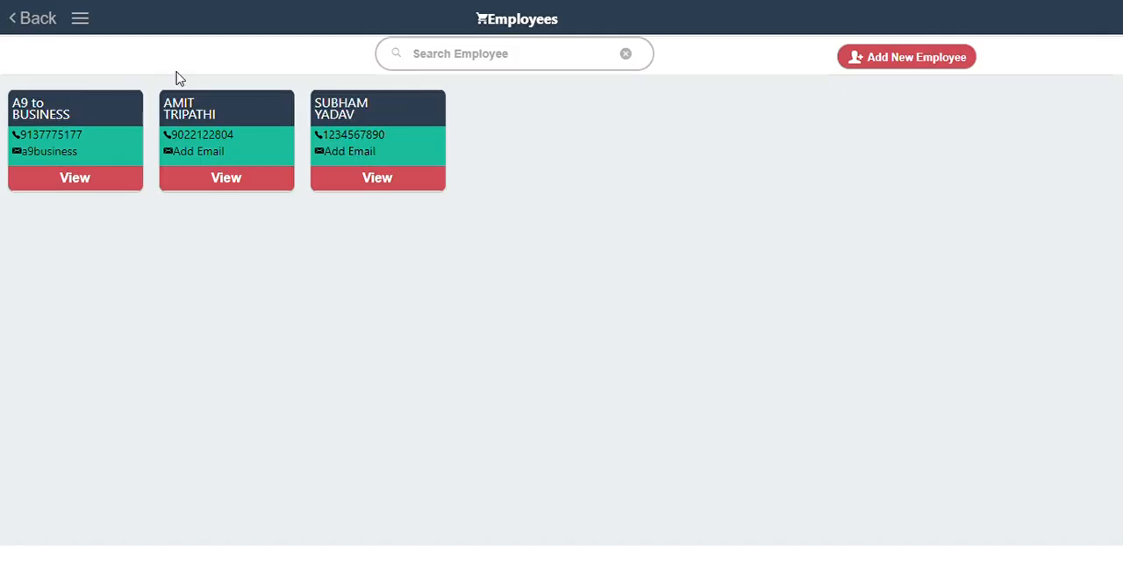
Leave Employees and examine the Credit Payments options for customer credits, supplier credits, receivables and payables.
{"action": "left_click", "coordinate": [37, 21]}
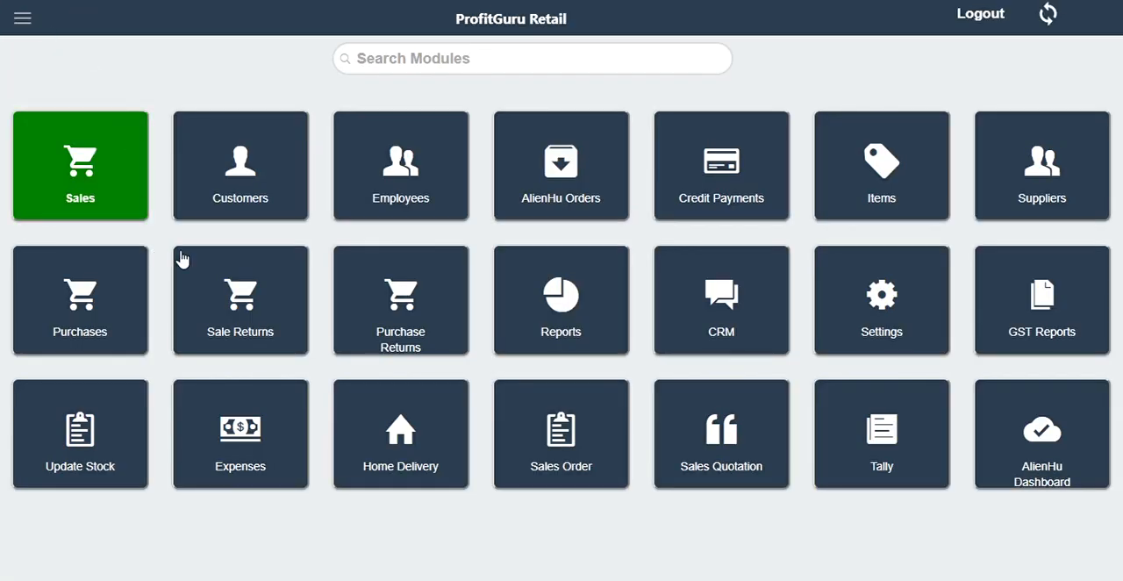
{"action": "left_click", "coordinate": [735, 188]}
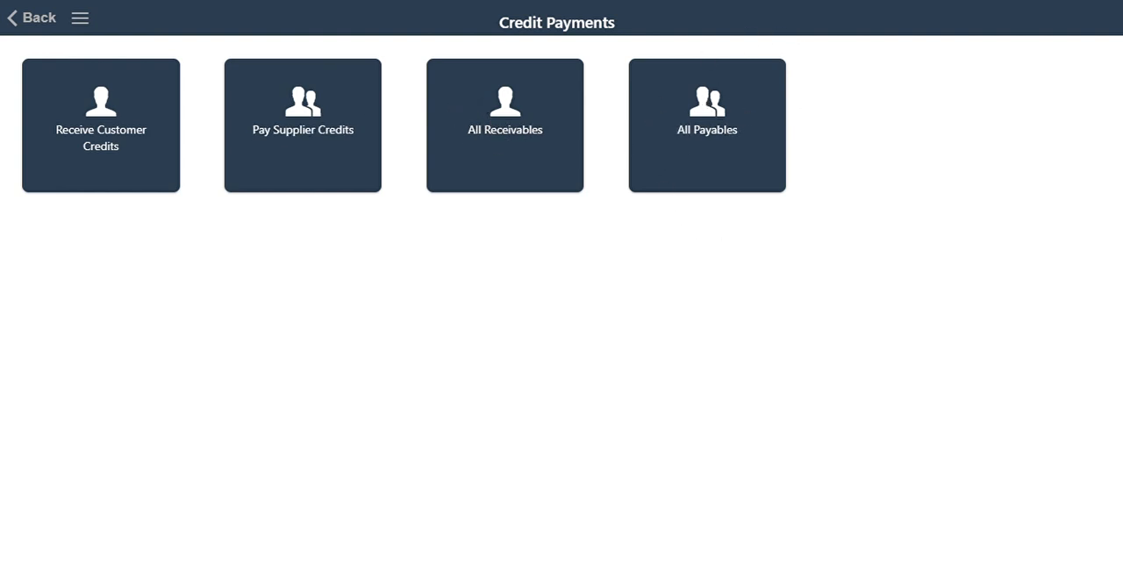
{"action": "left_click", "coordinate": [19, 21]}
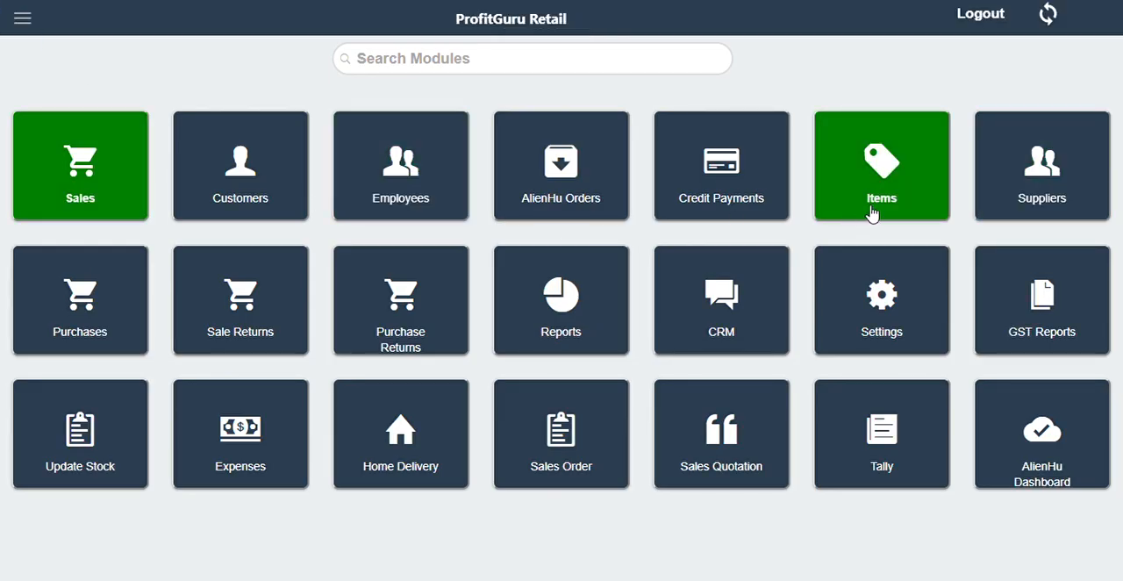
Go to the Suppliers module and examine a new supplier form's basic, personal and credit details, with credit allowed and its payment terms choices.
{"action": "left_click", "coordinate": [1018, 193]}
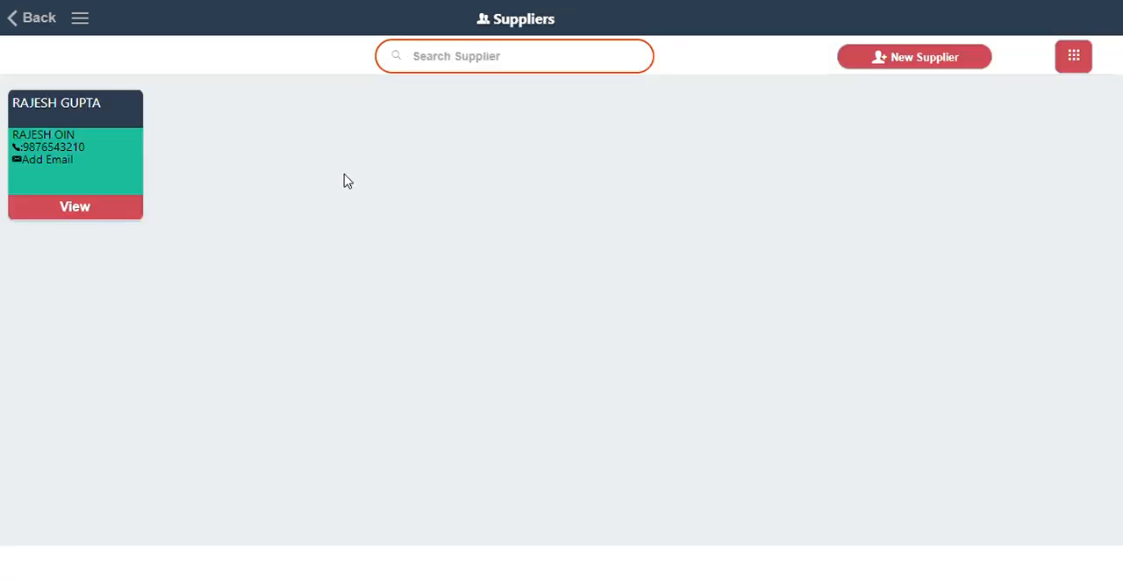
{"action": "left_click", "coordinate": [922, 58]}
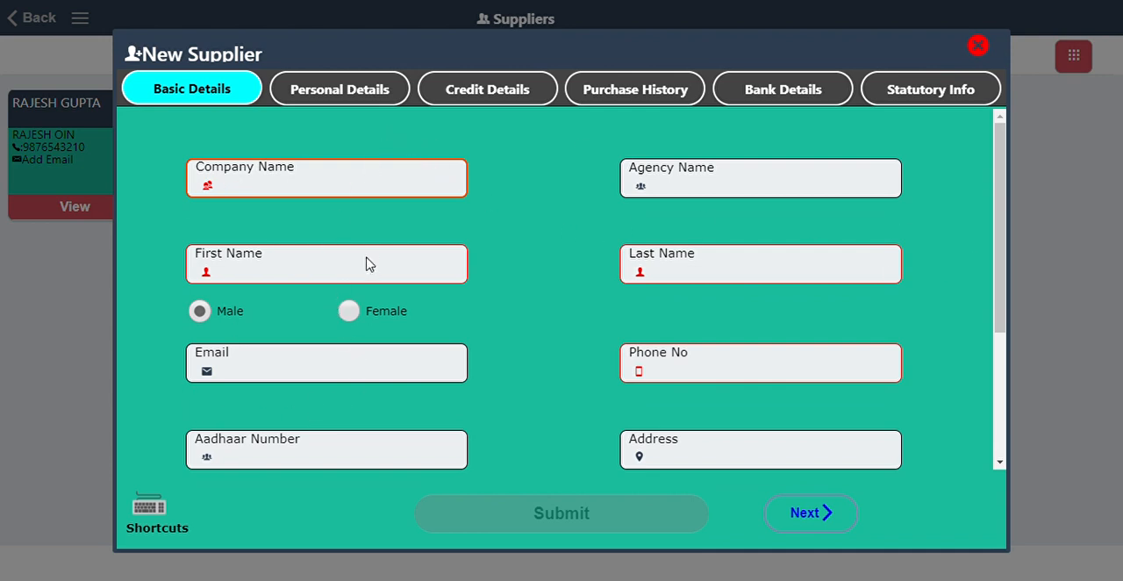
{"action": "left_click", "coordinate": [332, 96]}
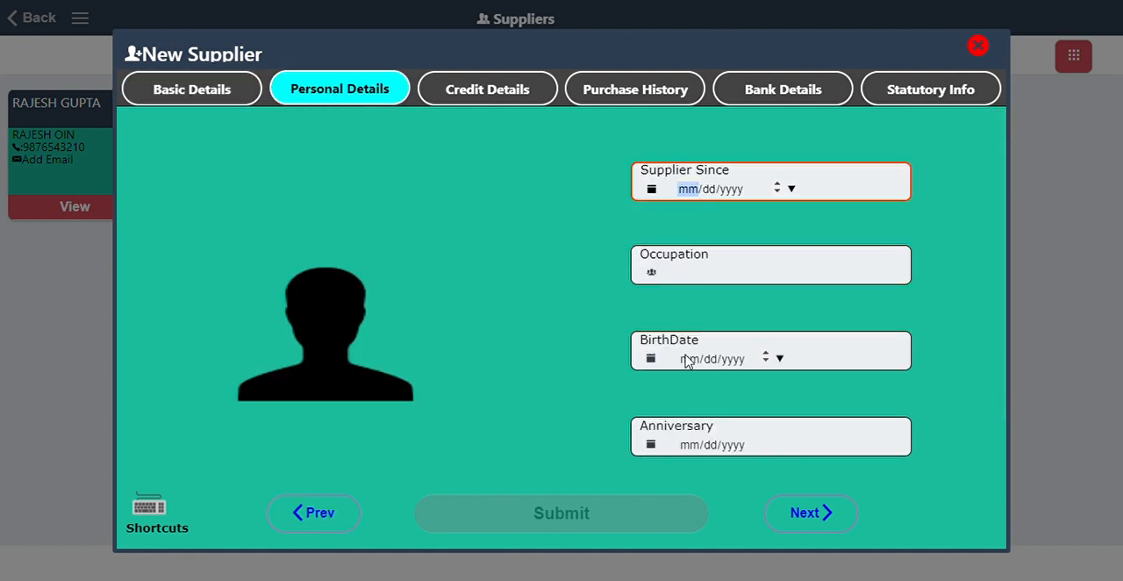
{"action": "left_click", "coordinate": [496, 93]}
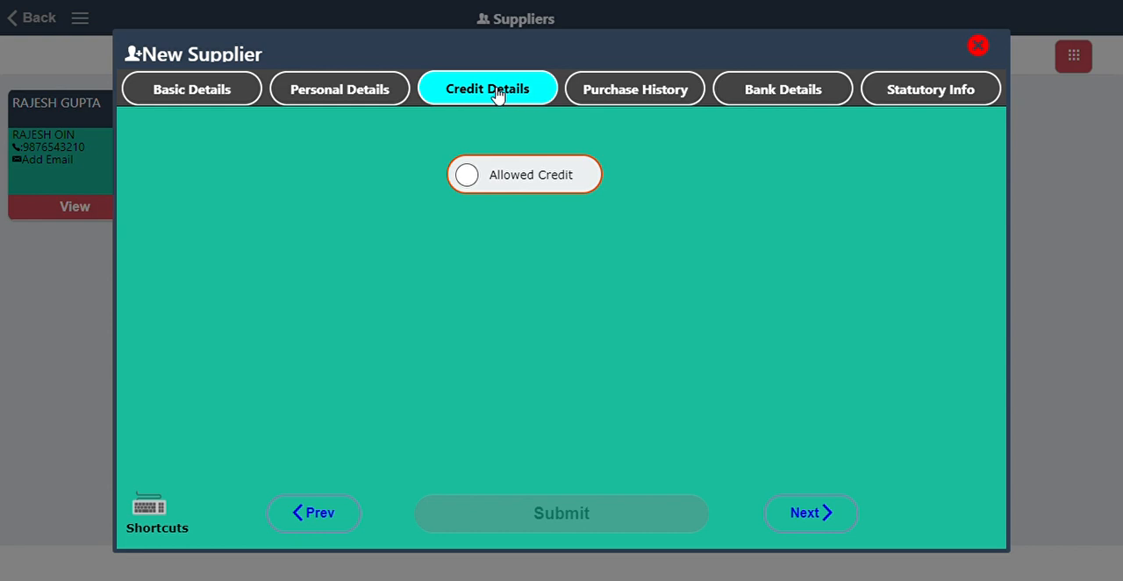
{"action": "left_click", "coordinate": [474, 183]}
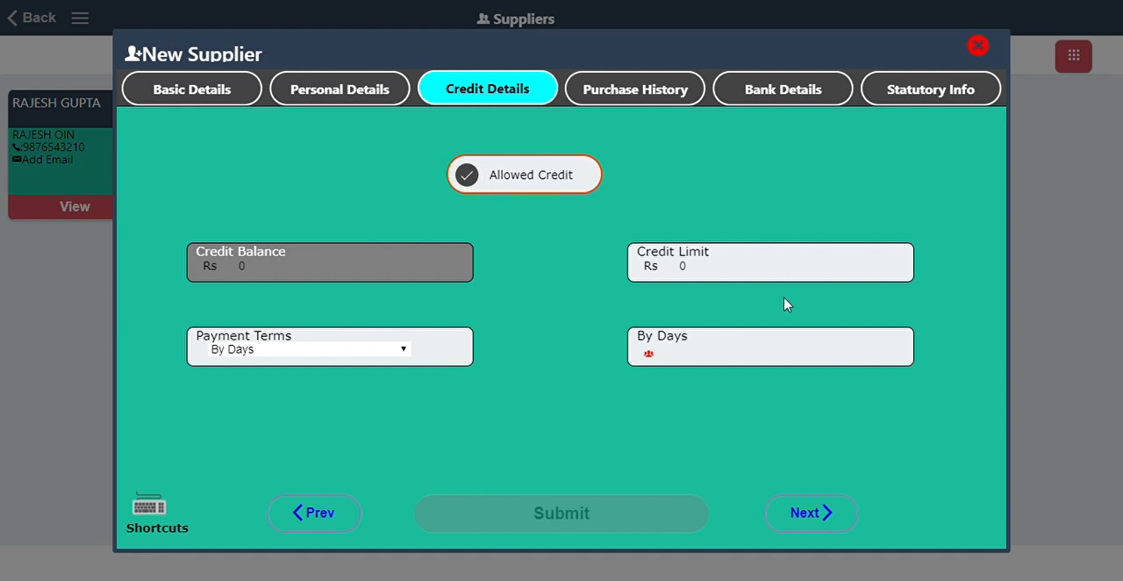
{"action": "left_click", "coordinate": [407, 355]}
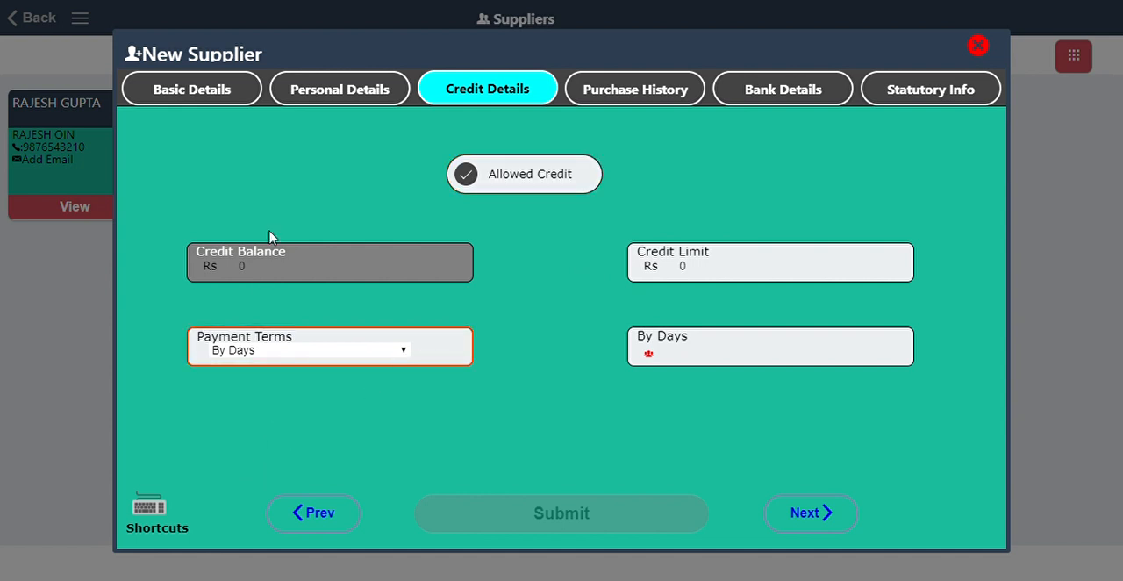
Examine the new supplier's purchase history, bank and statutory sections, and close the form without submitting.
{"action": "left_click", "coordinate": [622, 91]}
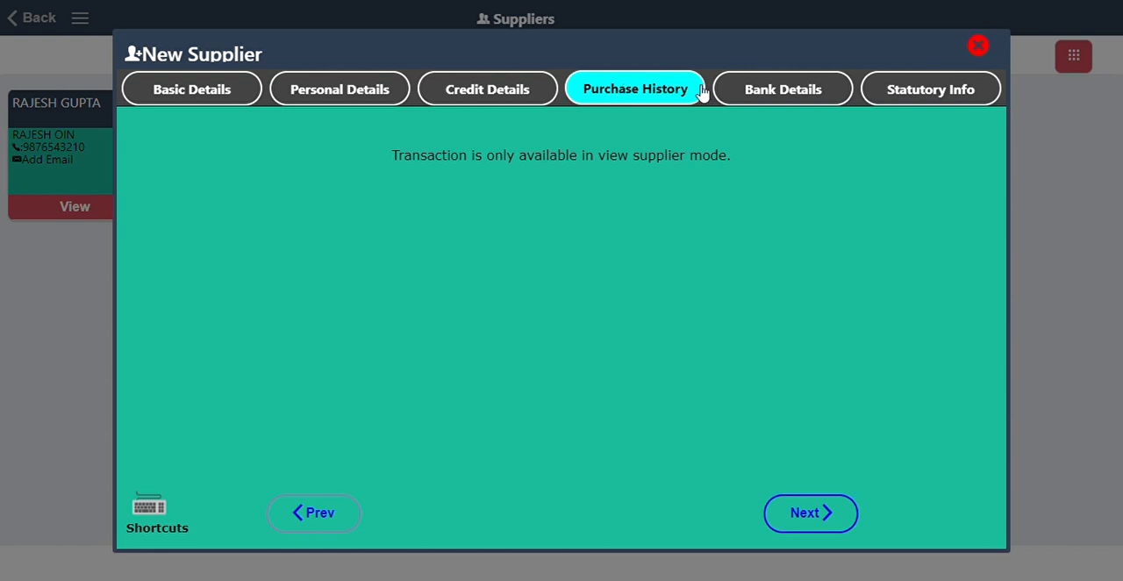
{"action": "left_click", "coordinate": [770, 91]}
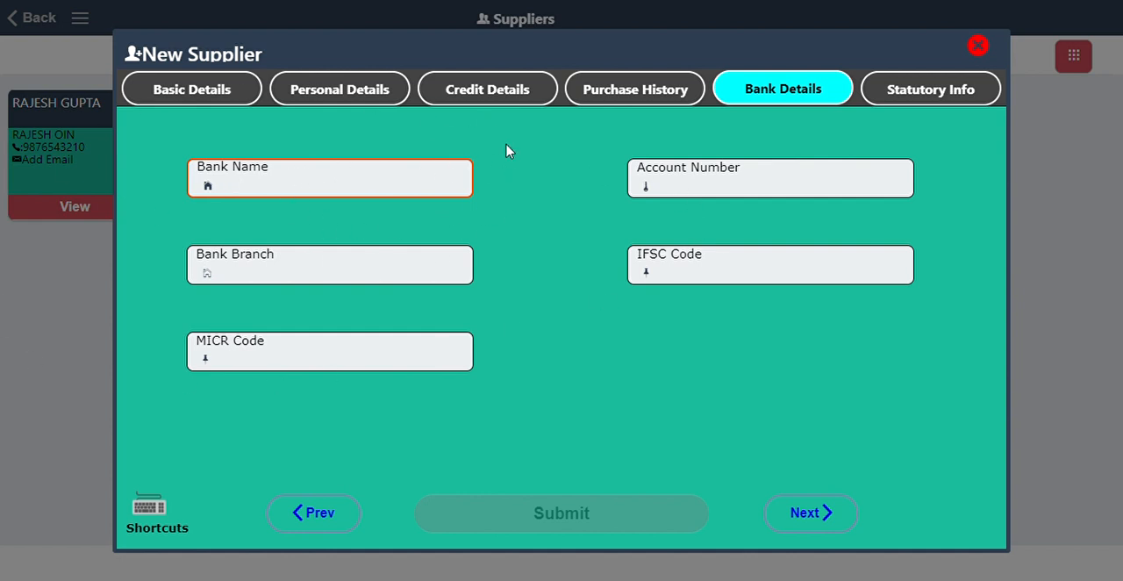
{"action": "left_click", "coordinate": [893, 93]}
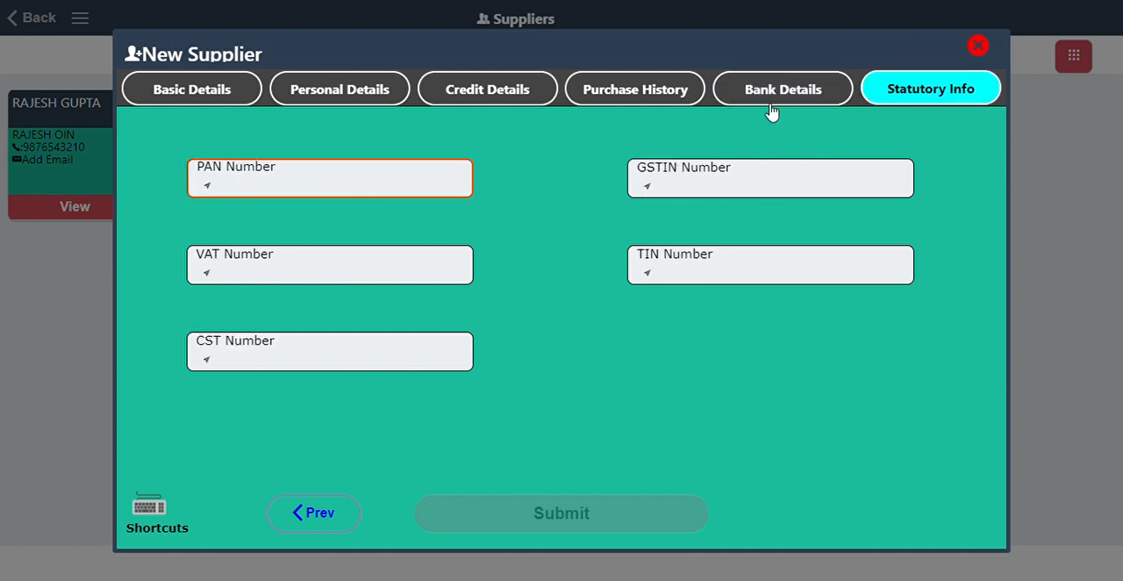
{"action": "left_click", "coordinate": [976, 49]}
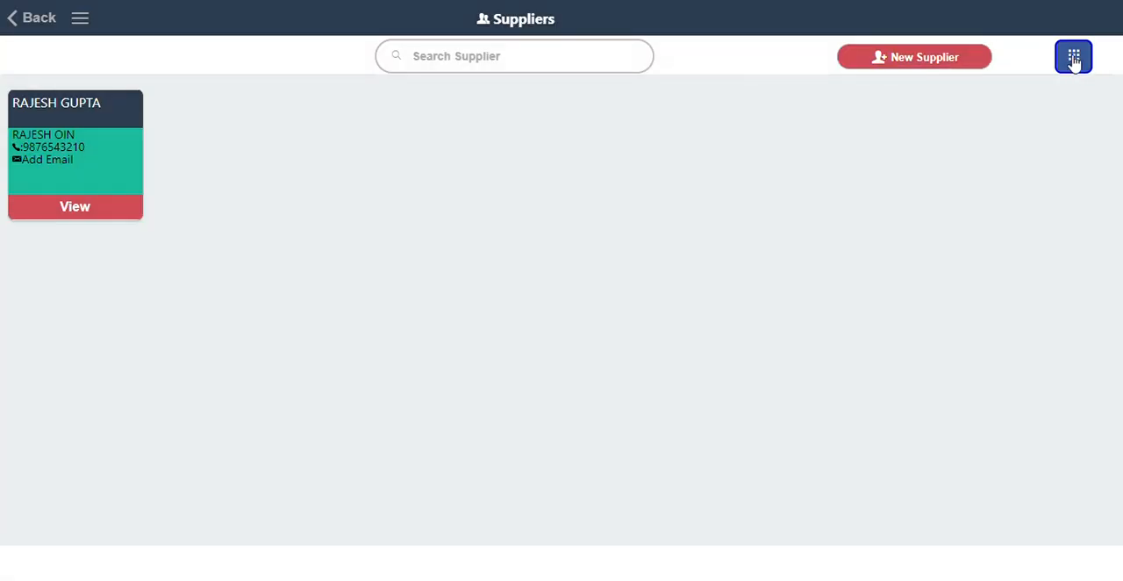
Examine the additional supplier options for exporting and Excel import, and return to the module overview.
{"action": "left_click", "coordinate": [1074, 58]}
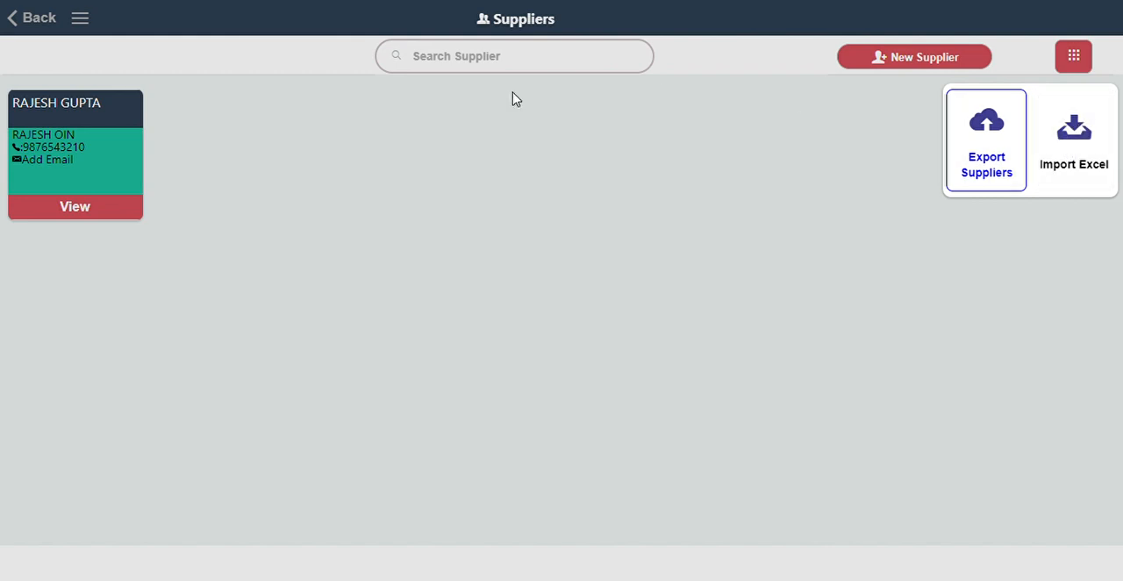
{"action": "left_click", "coordinate": [11, 24]}
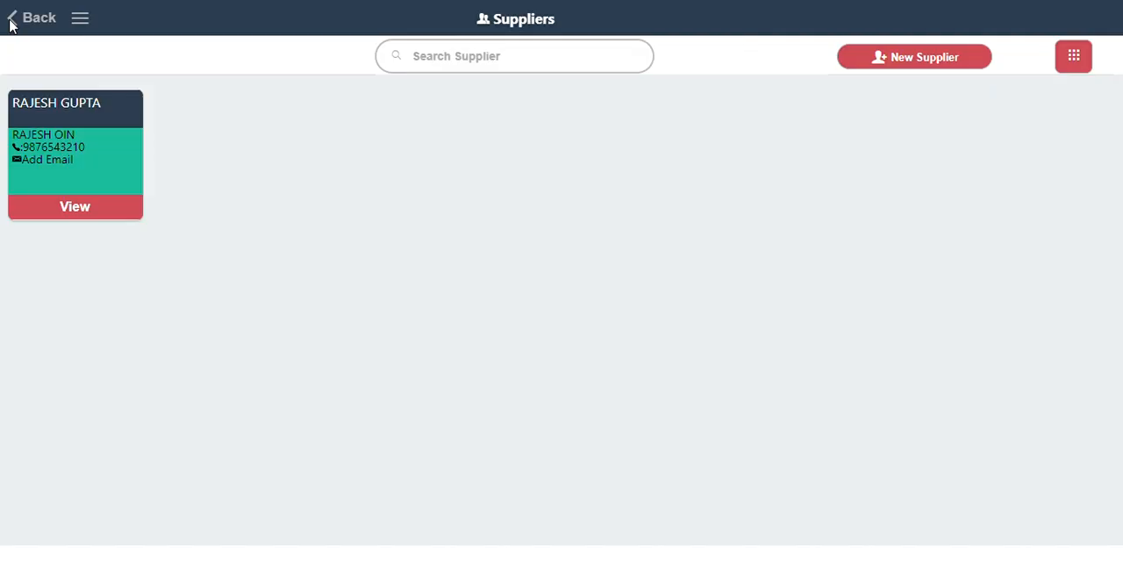
{"action": "left_click", "coordinate": [11, 24]}
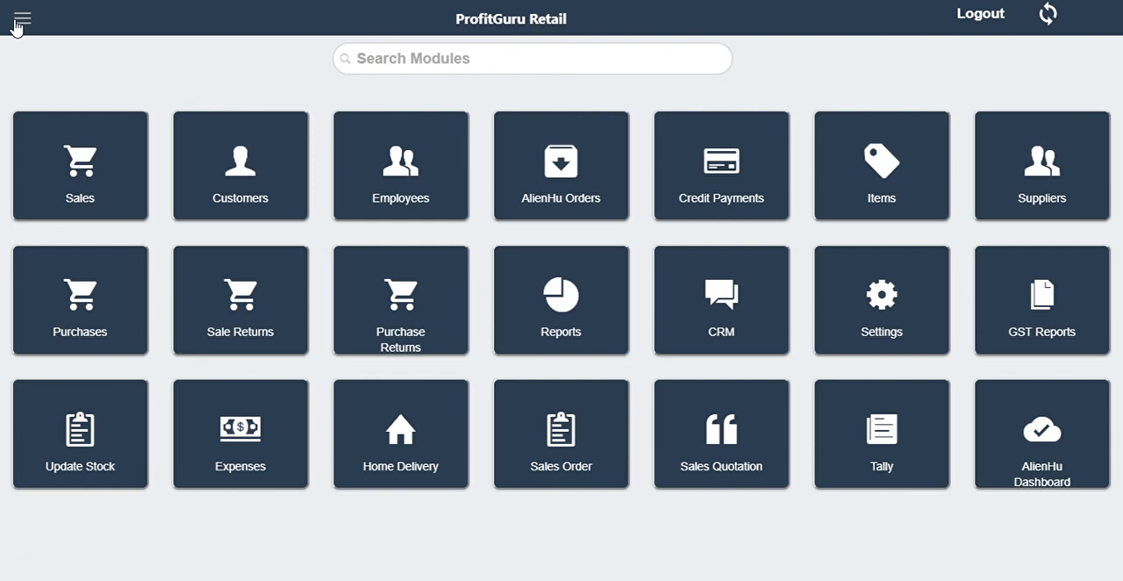
Examine the Purchases module's cart and its additional option for adding a new item, and return to the module overview.
{"action": "left_click", "coordinate": [54, 312]}
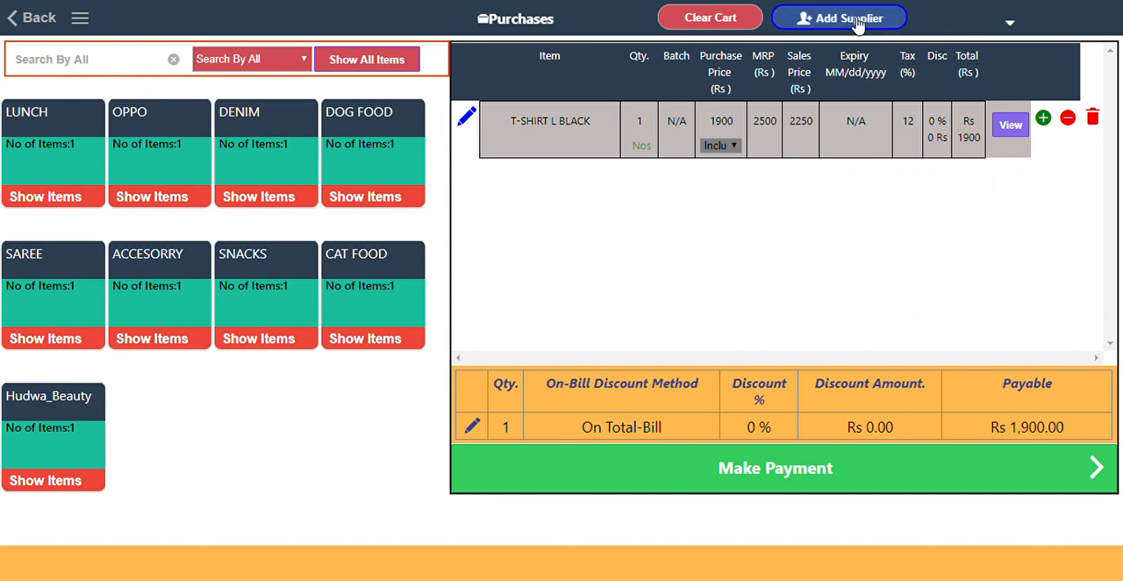
{"action": "left_click", "coordinate": [1011, 24]}
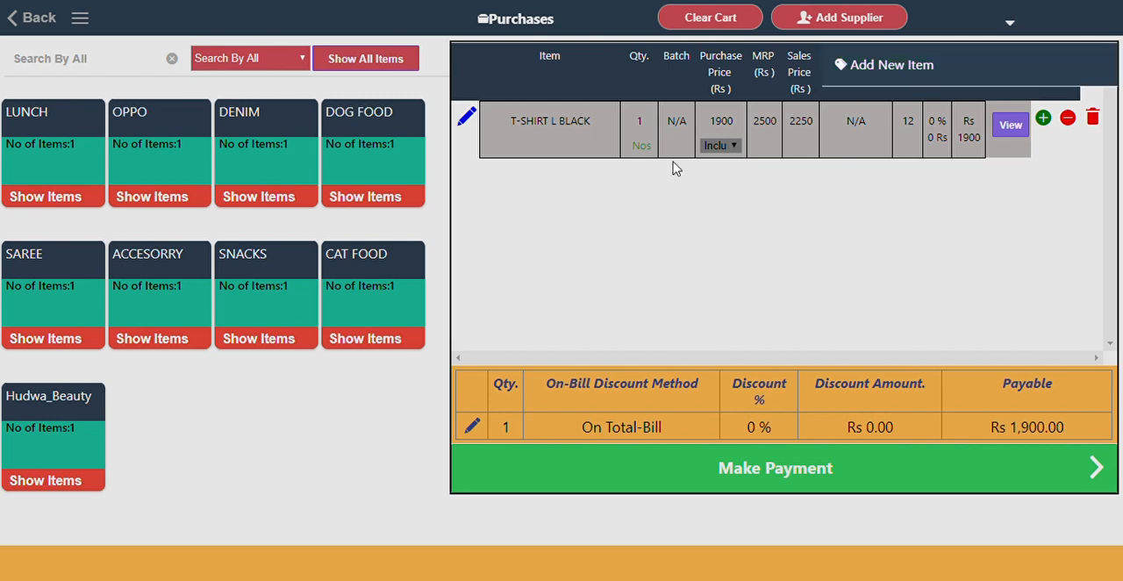
{"action": "left_click", "coordinate": [482, 285]}
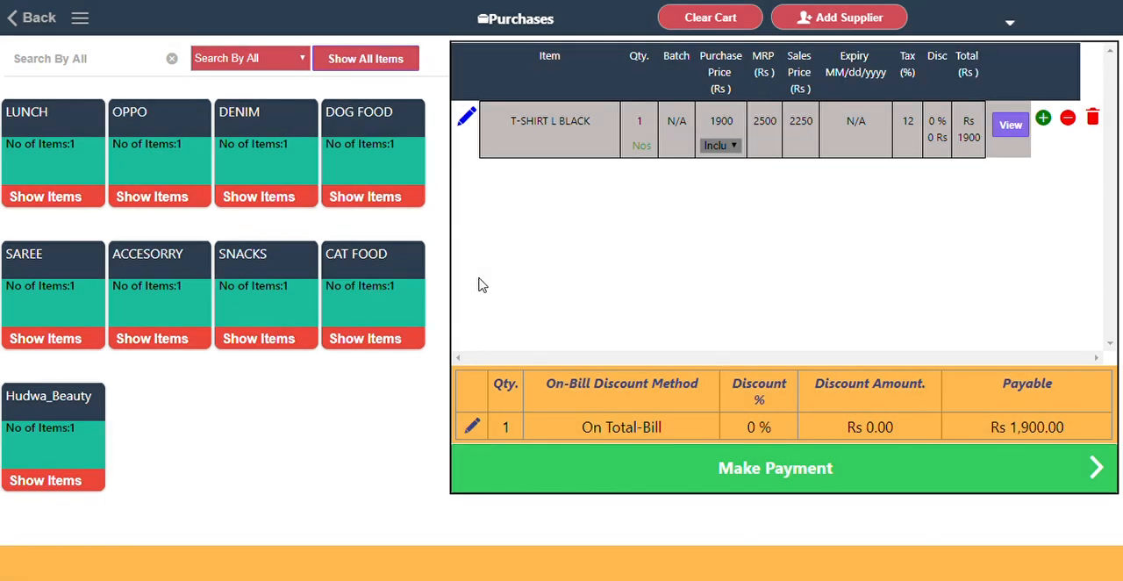
{"action": "left_click", "coordinate": [26, 28]}
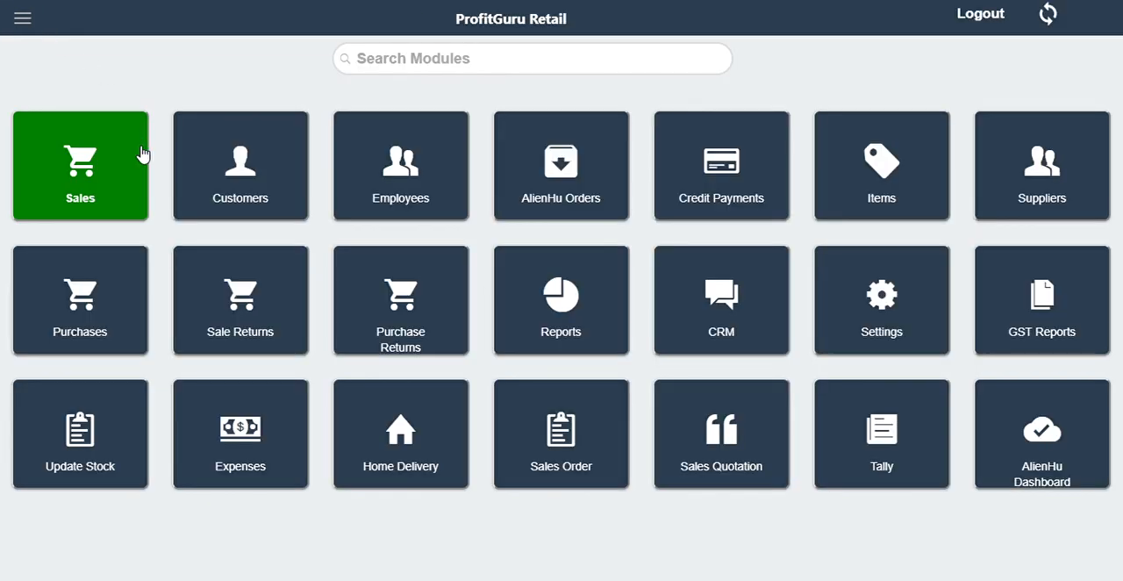
Examine the Sale Returns and Purchase Returns screens, and return to the module overview.
{"action": "left_click", "coordinate": [223, 330]}
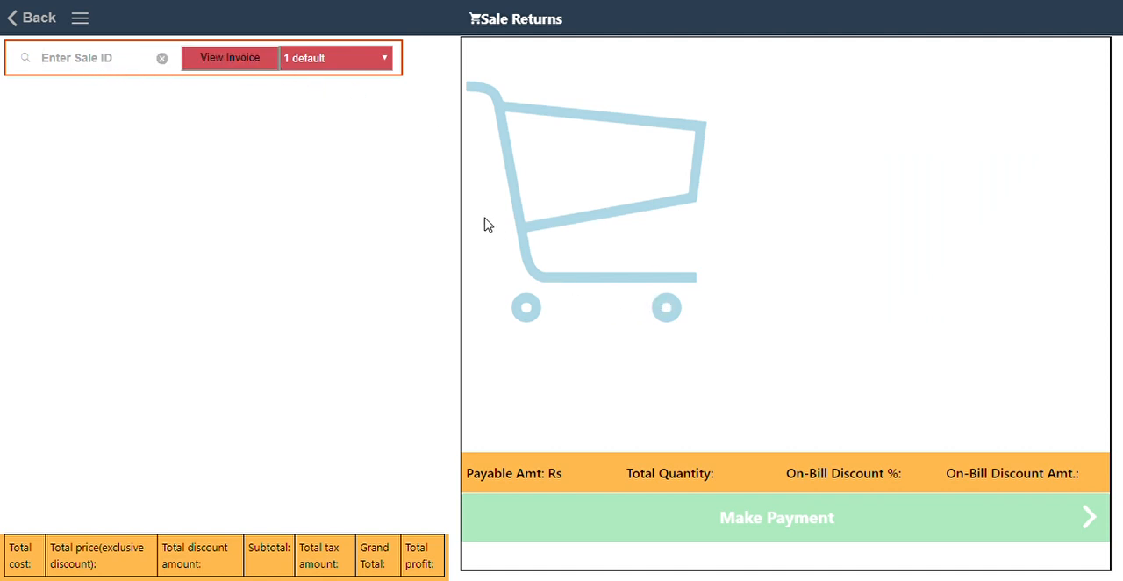
{"action": "left_click", "coordinate": [42, 26]}
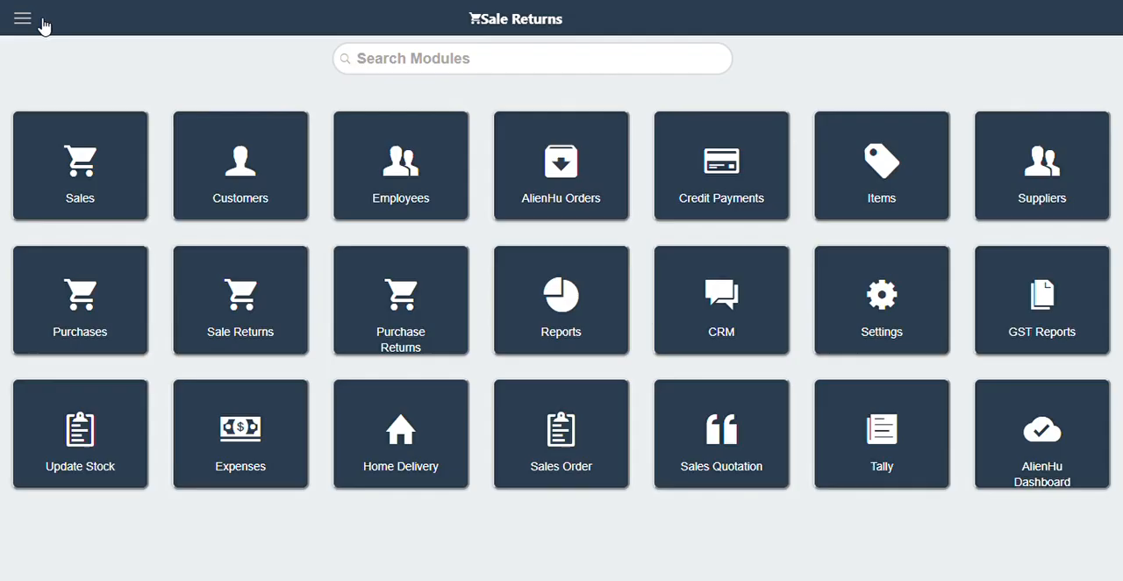
{"action": "left_click", "coordinate": [377, 301]}
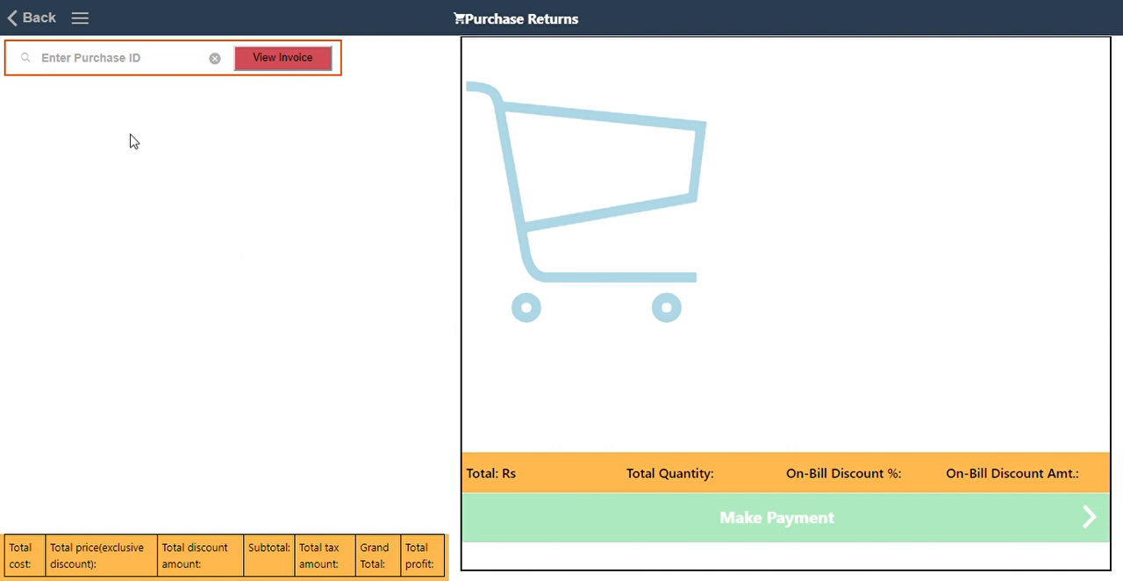
{"action": "left_click", "coordinate": [35, 20]}
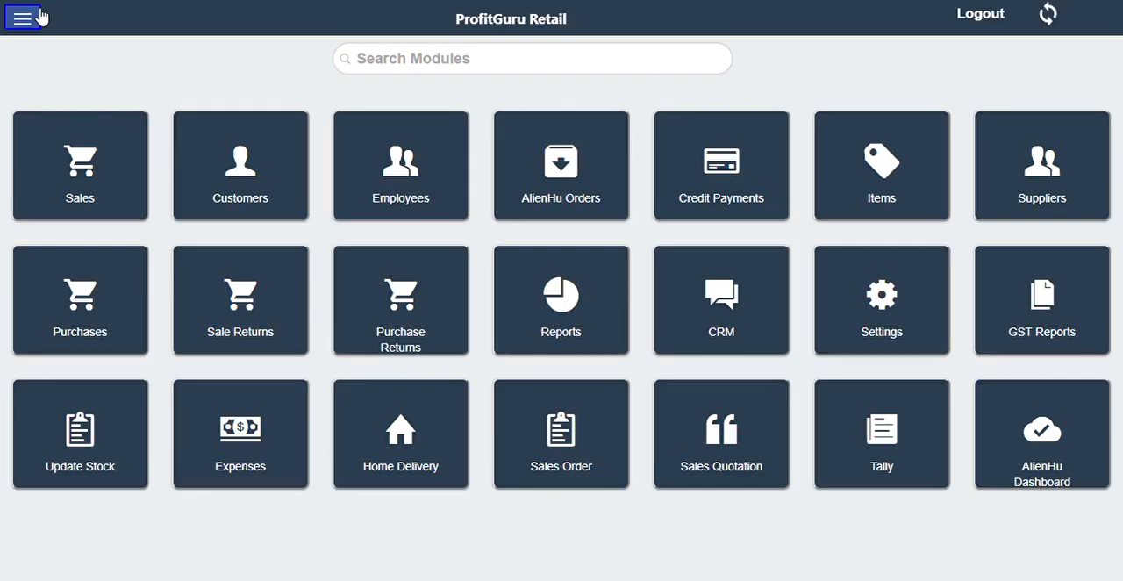
Open the Reports module and examine its Graphical, Summary, Detailed, Inventory and Downloads sections.
{"action": "left_click", "coordinate": [602, 304]}
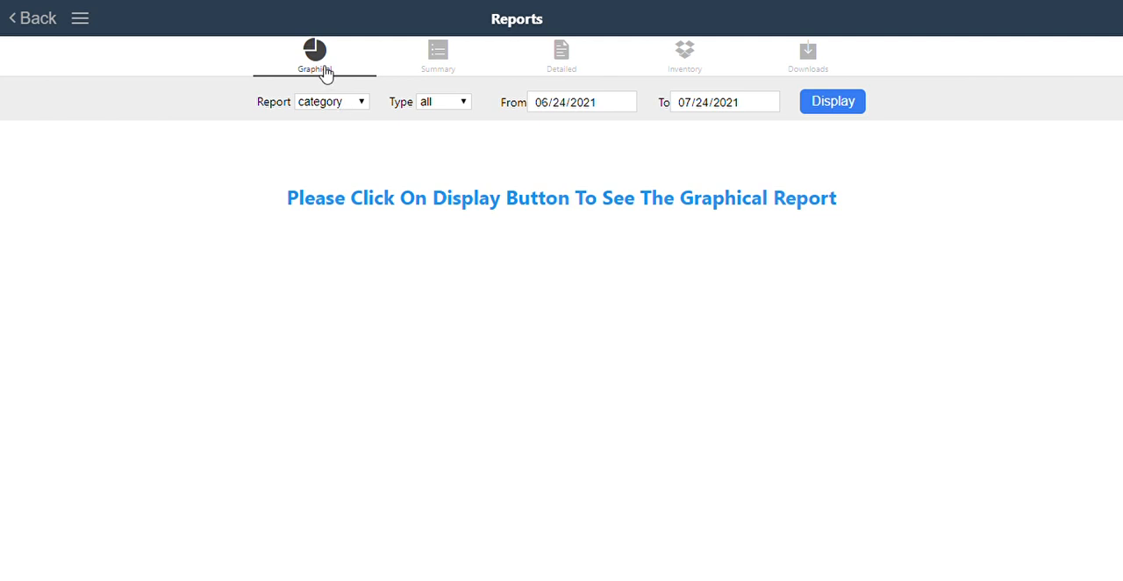
{"action": "left_click", "coordinate": [445, 68]}
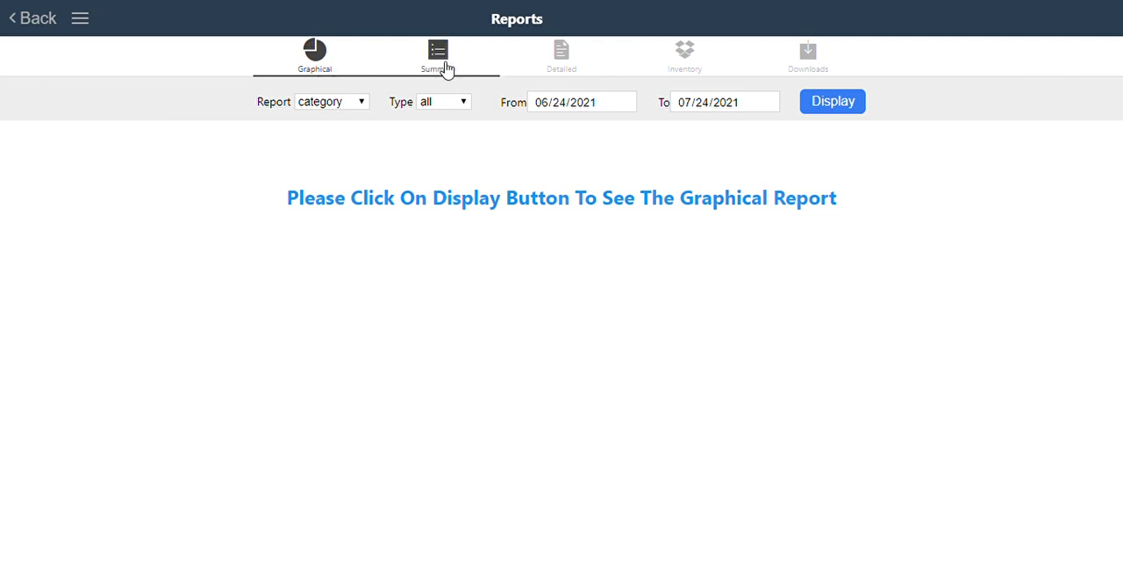
{"action": "left_click", "coordinate": [566, 64]}
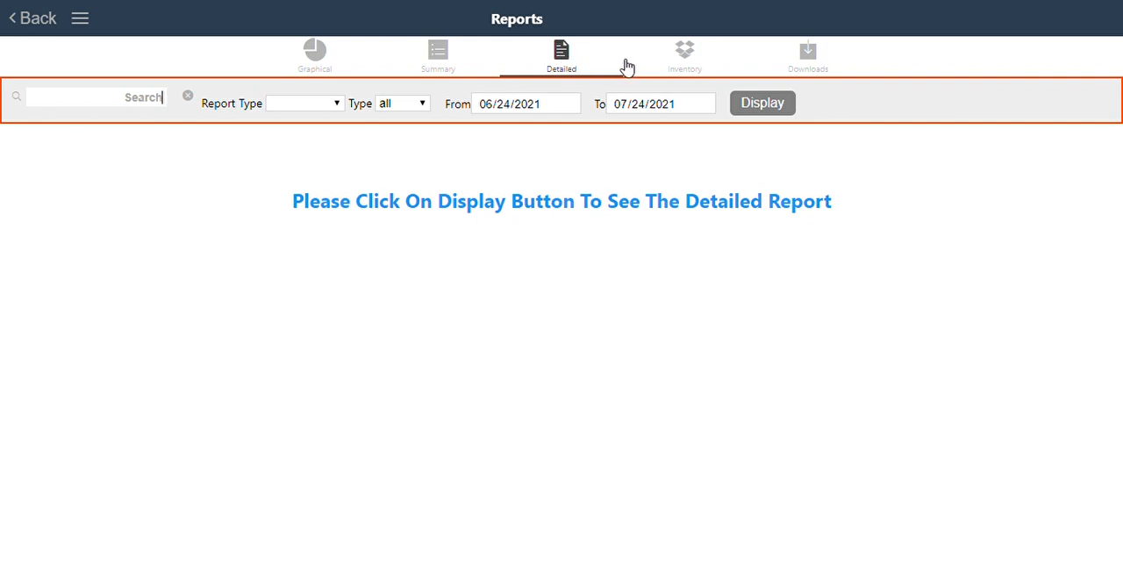
{"action": "left_click", "coordinate": [699, 63]}
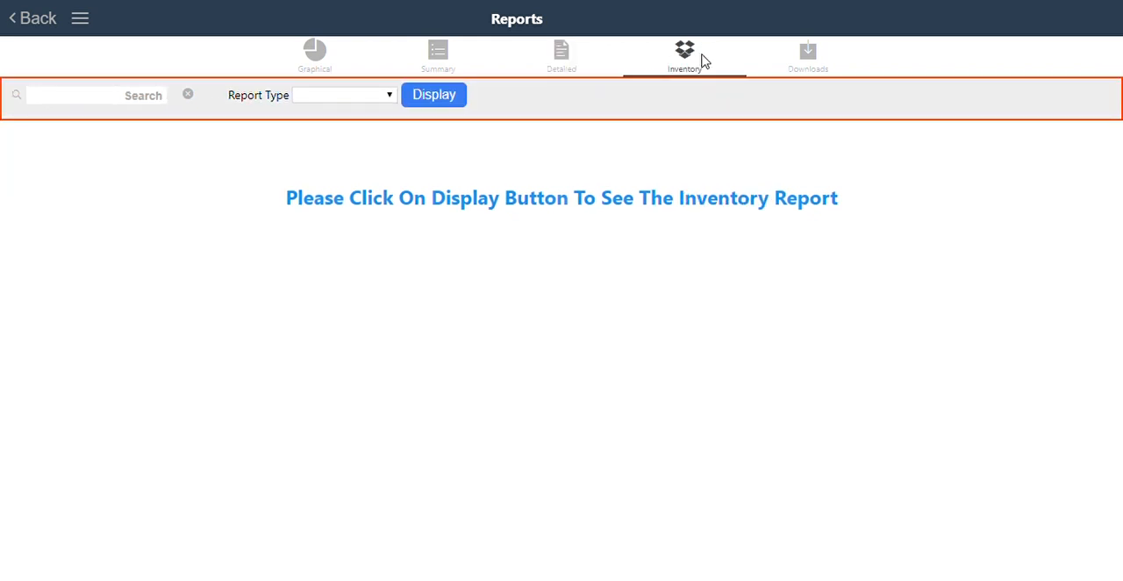
{"action": "left_click", "coordinate": [813, 58]}
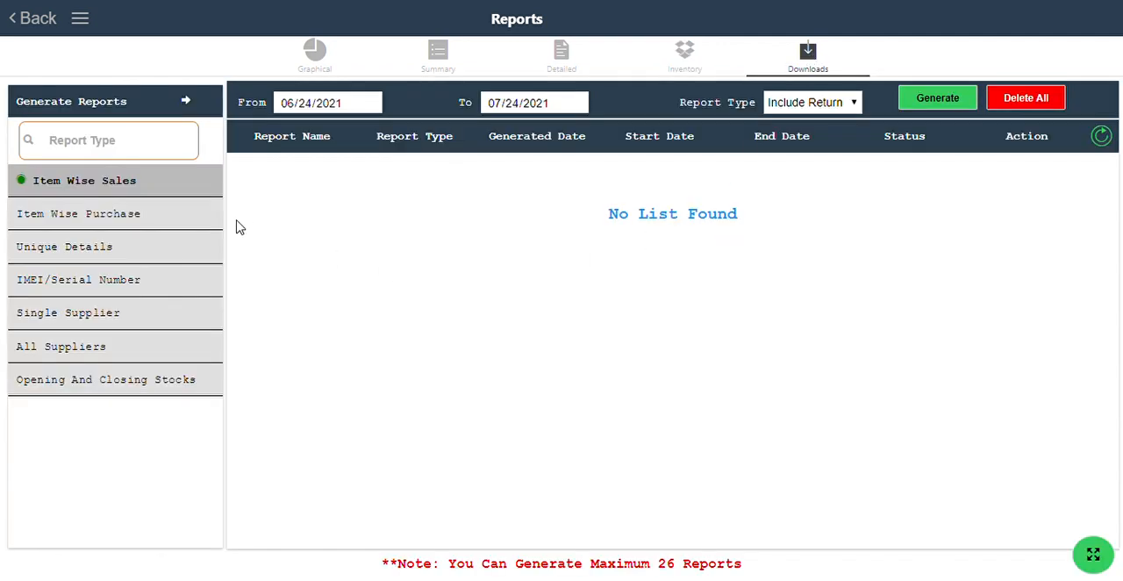
Display the summary report of type sales for 06/24/2021 to 07/24/2021.
{"action": "left_click", "coordinate": [432, 58]}
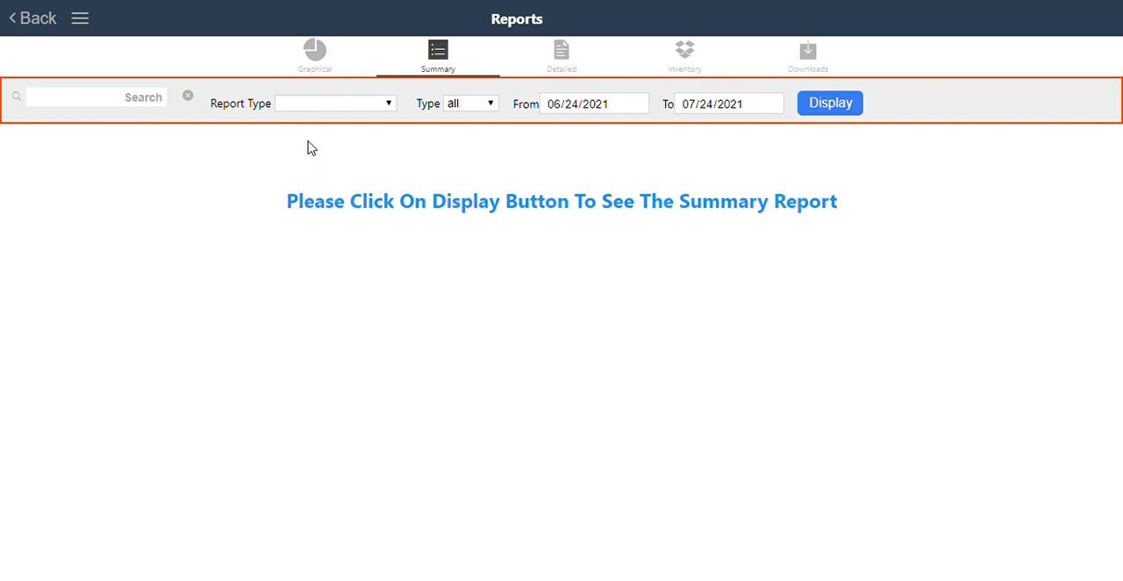
{"action": "left_click", "coordinate": [302, 222]}
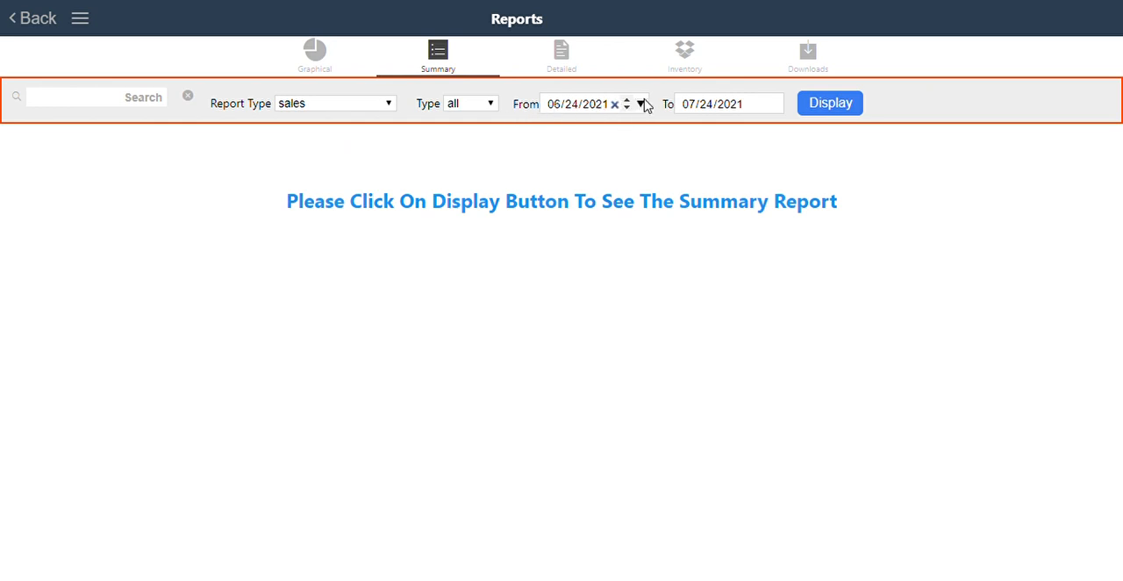
{"action": "left_click", "coordinate": [455, 138]}
{"action": "left_click", "coordinate": [849, 108]}
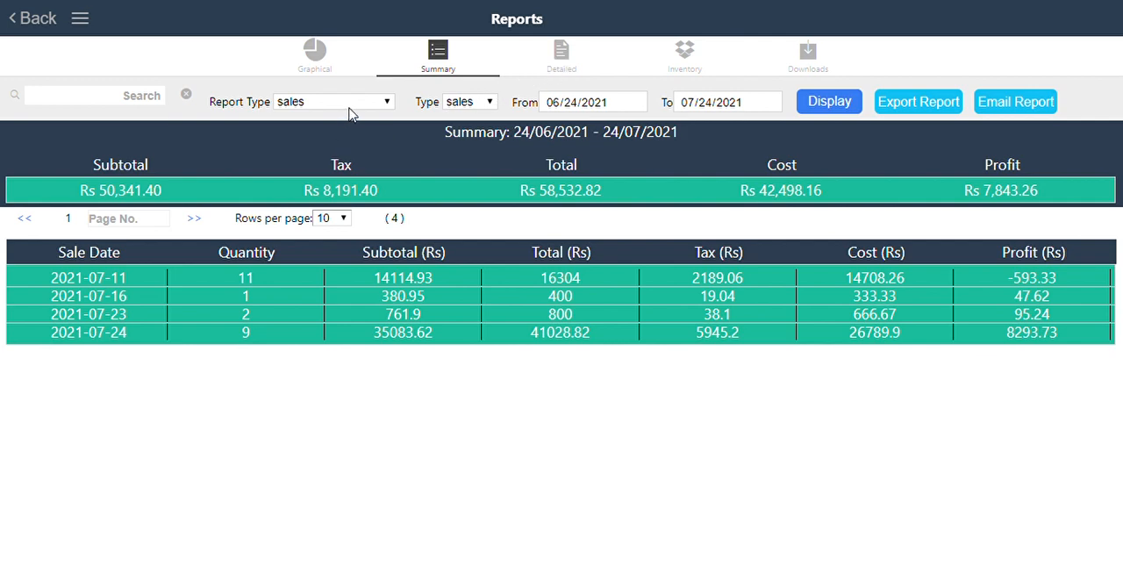
Display the detailed outstanding report for customers from 06/24/2021 to 07/24/2021 and the Soon To Expire inventory report from 07/24/2021 to 08/24/2021.
{"action": "left_click", "coordinate": [561, 56]}
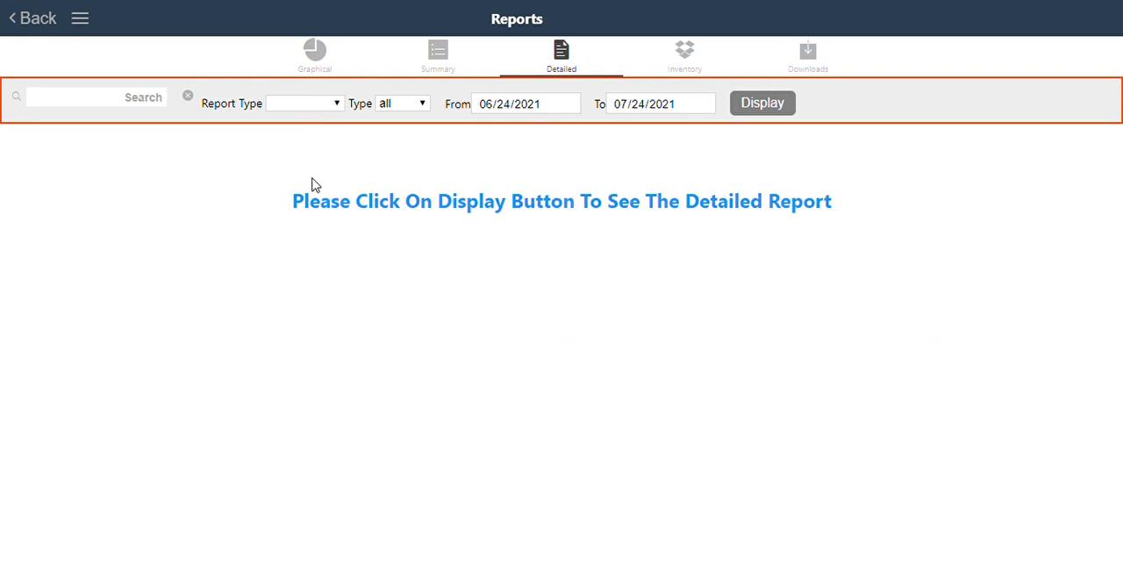
{"action": "left_click", "coordinate": [310, 223]}
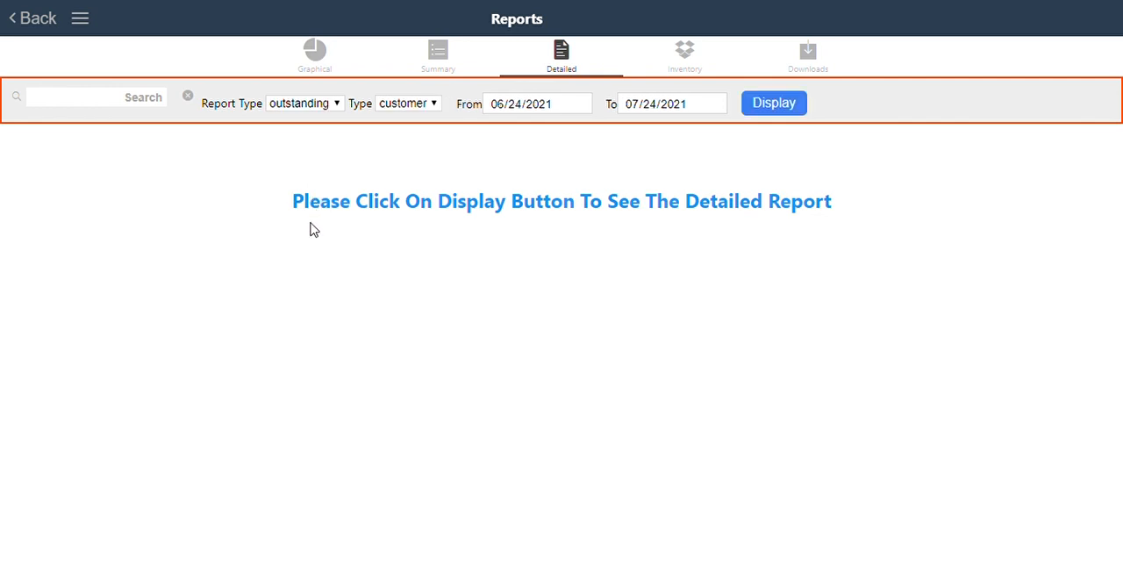
{"action": "left_click", "coordinate": [788, 110]}
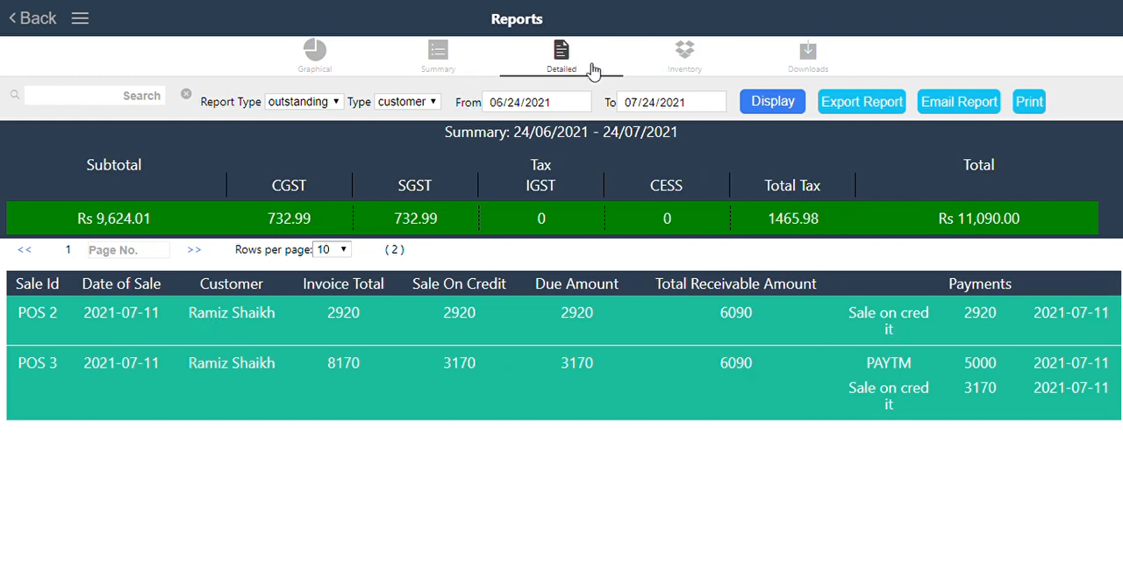
{"action": "left_click", "coordinate": [690, 54]}
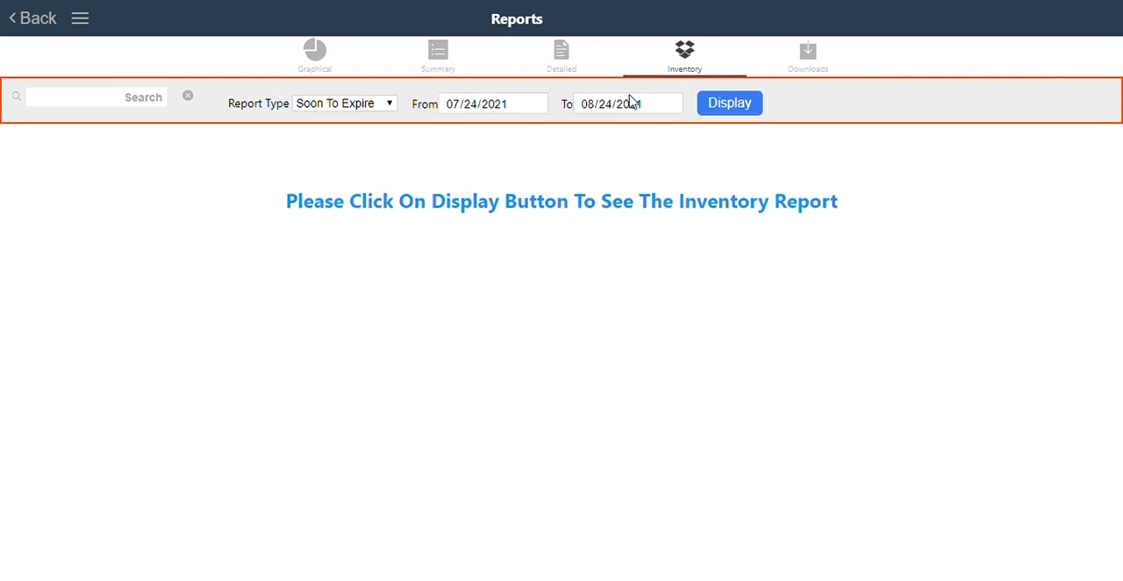
{"action": "left_click", "coordinate": [721, 105]}
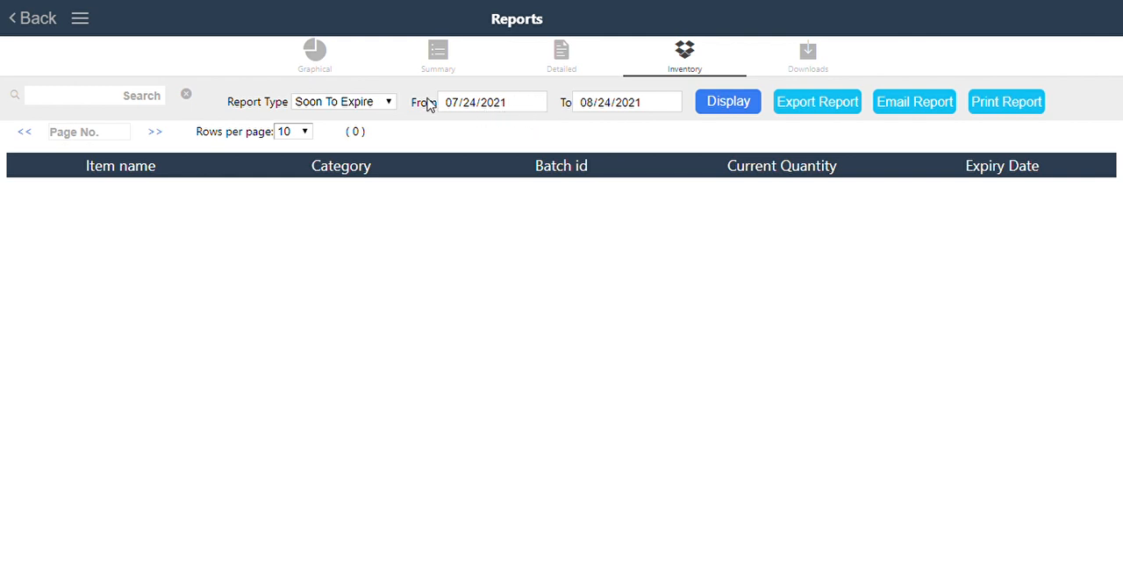
Examine the downloadable reports with Item Wise Purchase selected, and return to the module overview.
{"action": "left_click", "coordinate": [818, 58]}
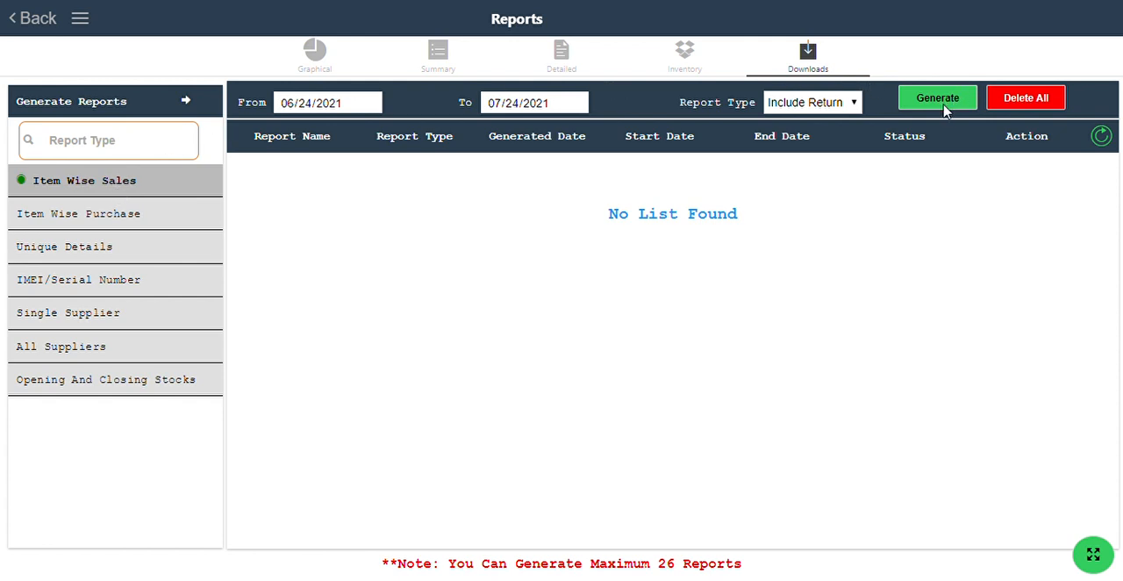
{"action": "left_click", "coordinate": [138, 222]}
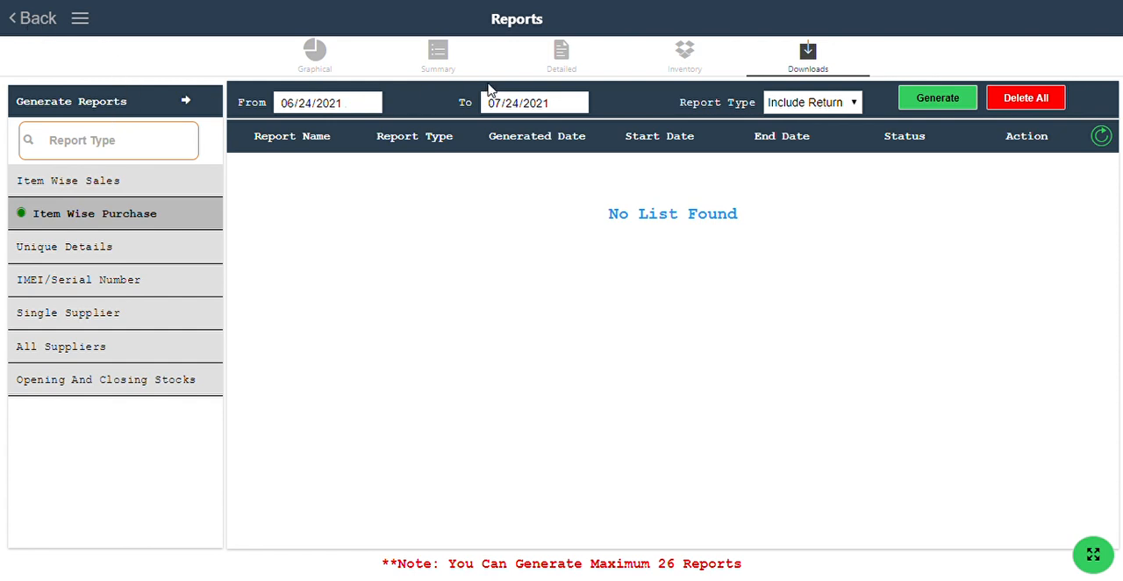
{"action": "left_click", "coordinate": [33, 19]}
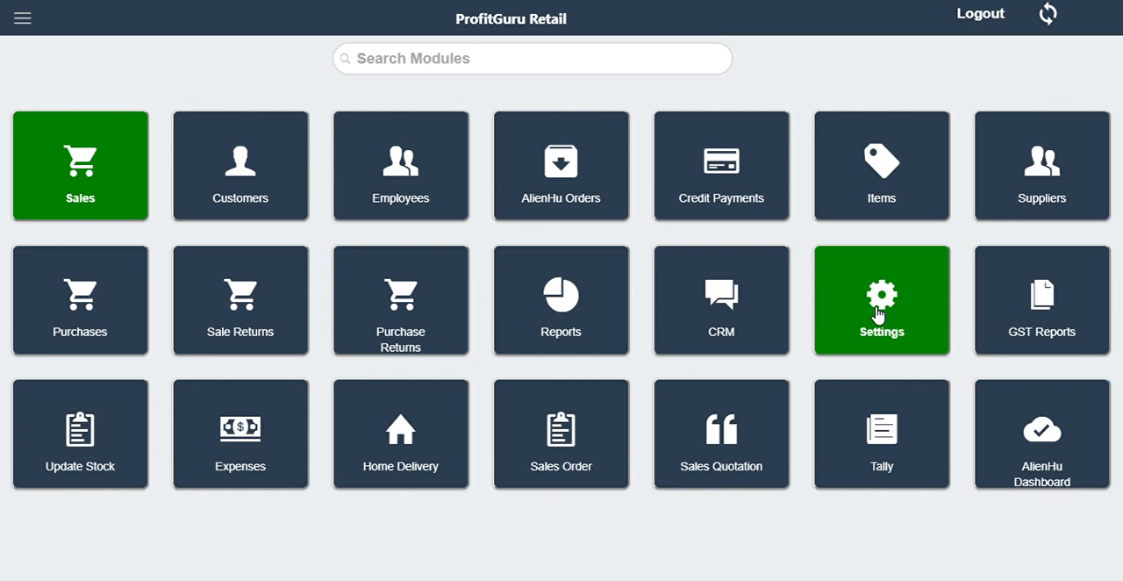
Add T-SHIRT L BLACK from the DENIM category to the stock update list, open its quantity for editing, and leave without continuing.
{"action": "left_click", "coordinate": [77, 441]}
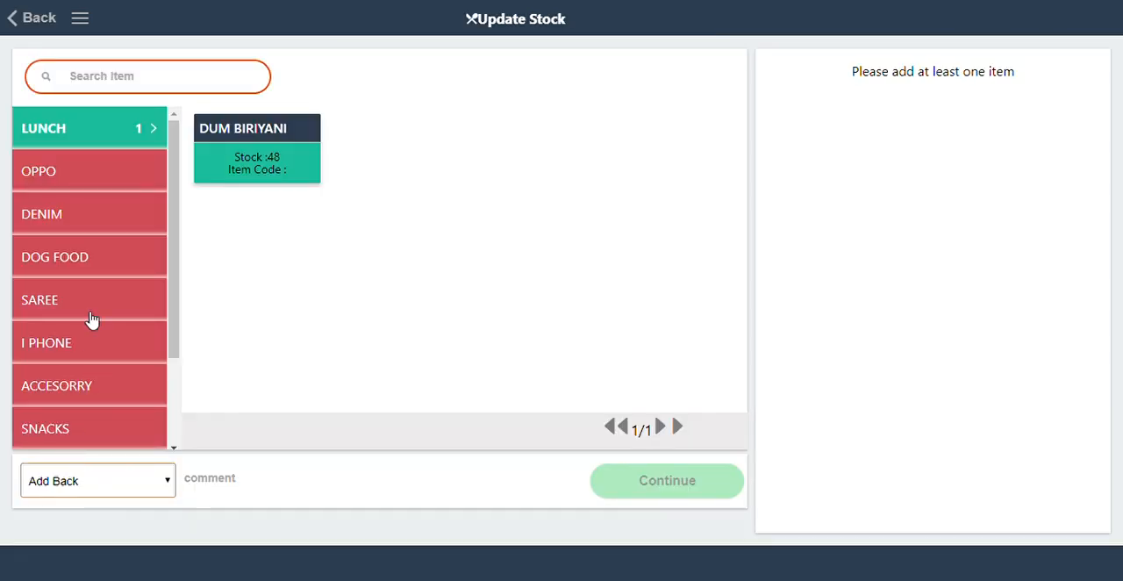
{"action": "left_click", "coordinate": [95, 184]}
{"action": "left_click", "coordinate": [100, 212]}
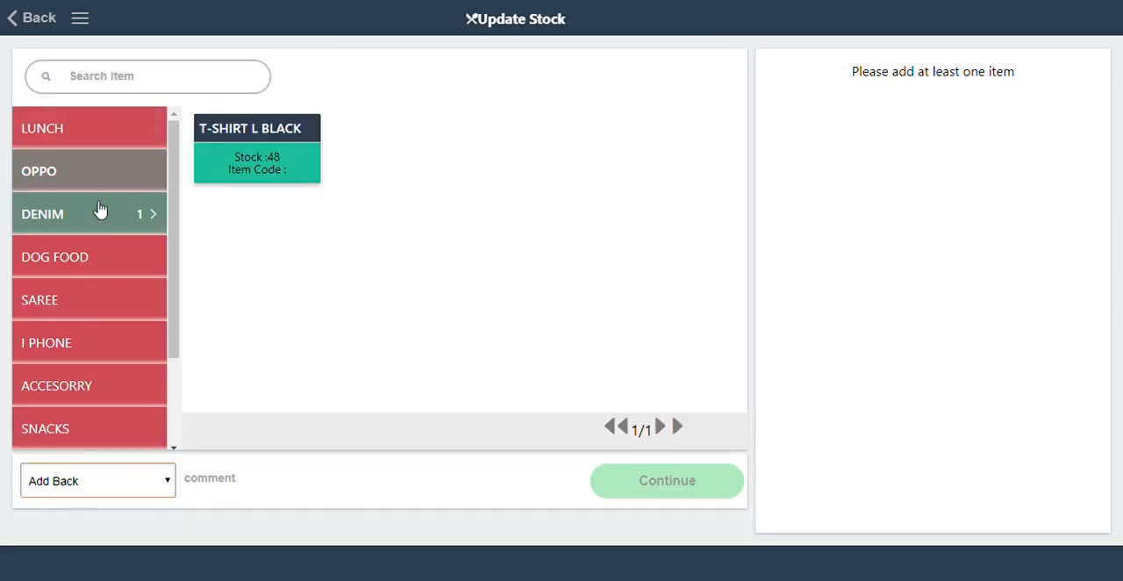
{"action": "left_click", "coordinate": [247, 144]}
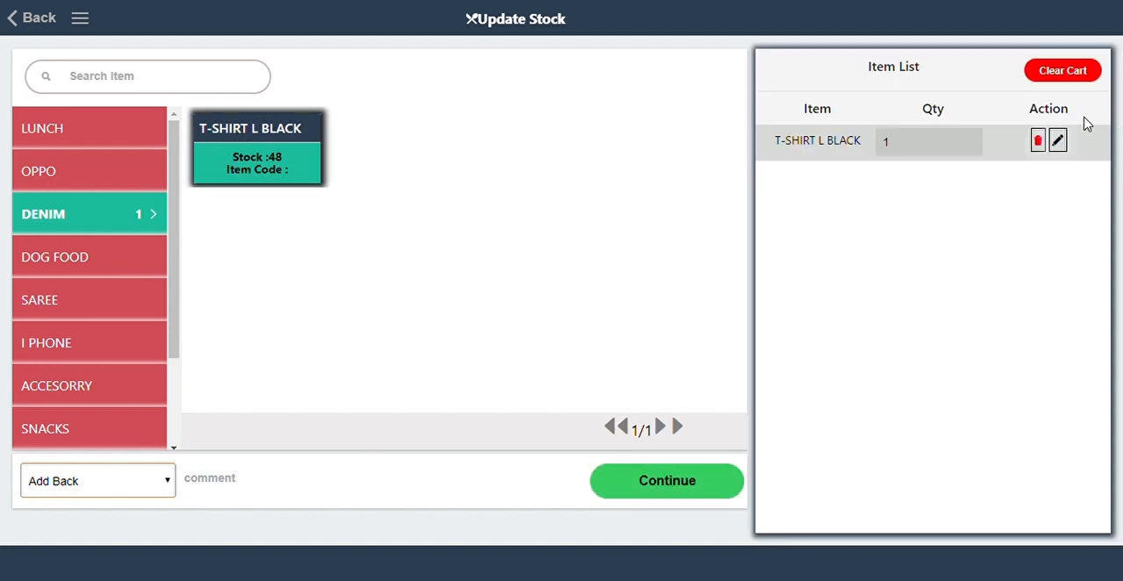
{"action": "left_click", "coordinate": [1058, 140]}
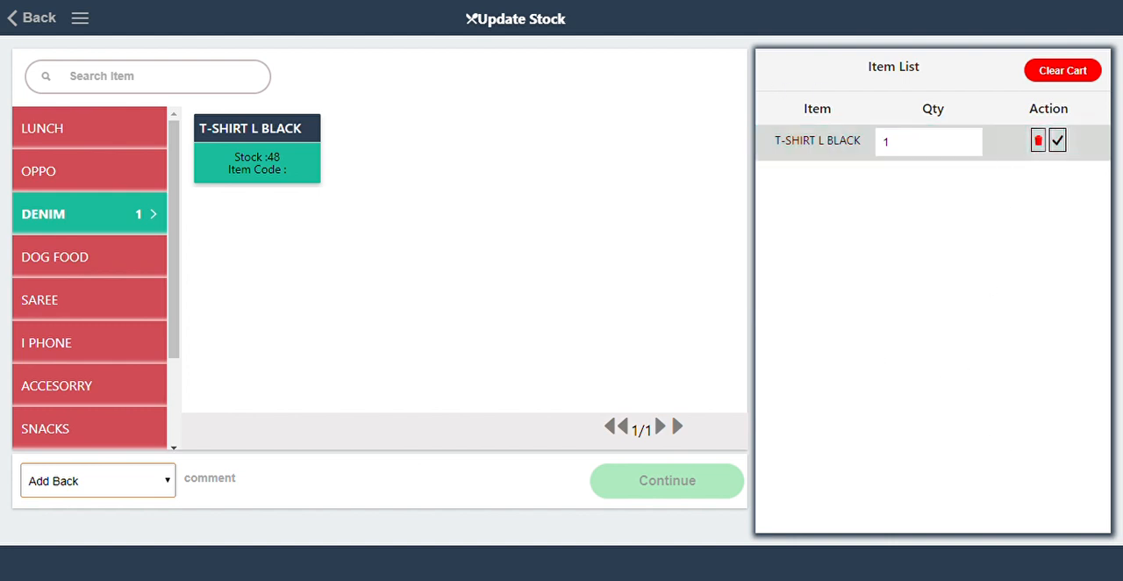
{"action": "left_click", "coordinate": [48, 19]}
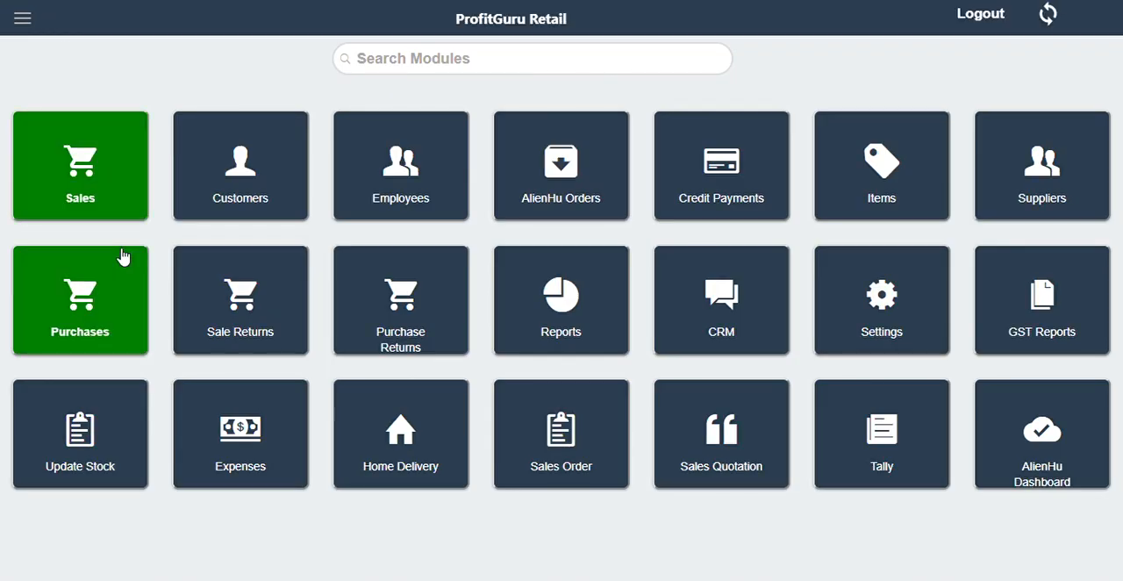
Open the Expenses module, examine the list of expense categories, and return to the Expenses overview.
{"action": "left_click", "coordinate": [216, 464]}
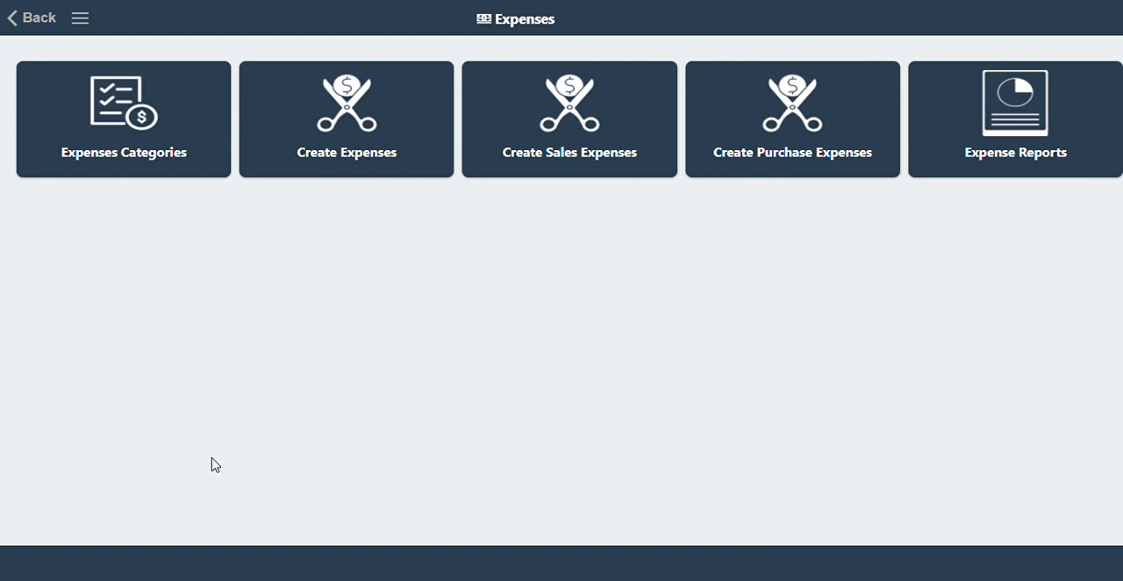
{"action": "left_click", "coordinate": [133, 98]}
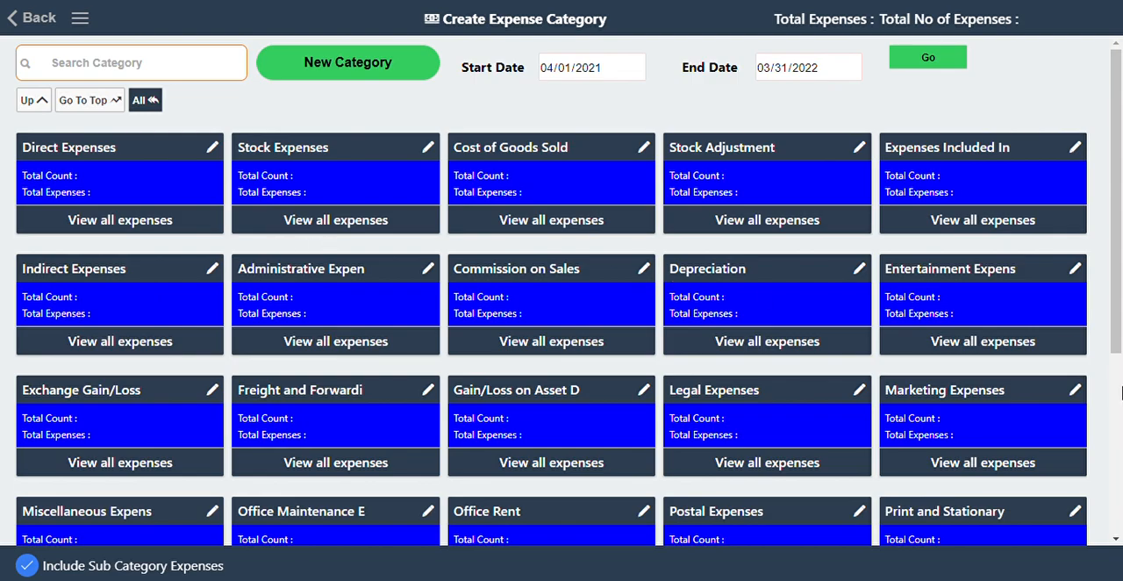
{"action": "left_click_drag", "start_coordinate": [1119, 342], "coordinate": [1096, 243]}
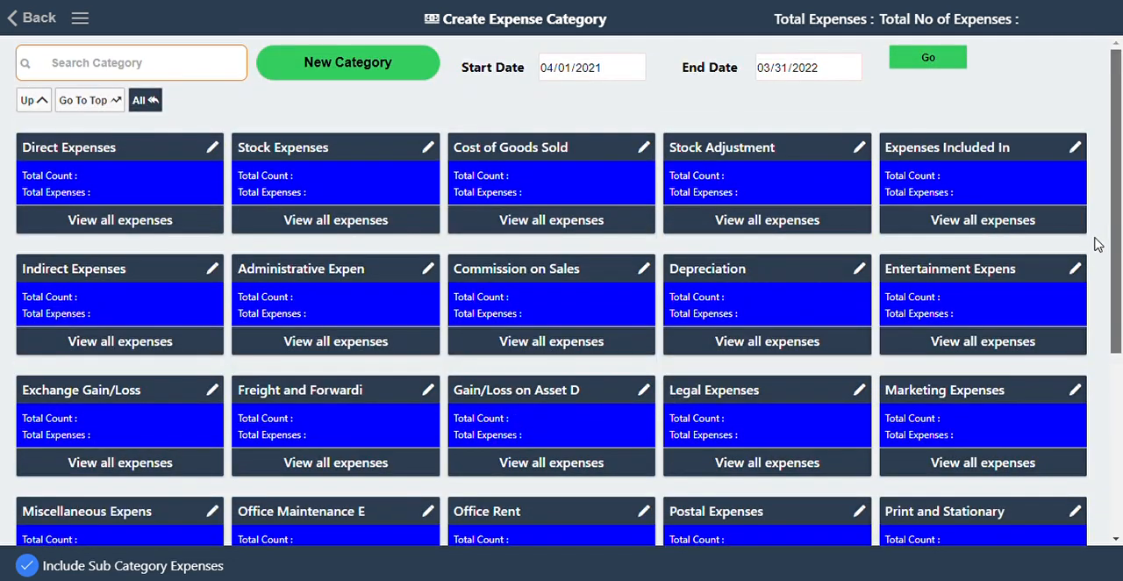
{"action": "left_click", "coordinate": [32, 19]}
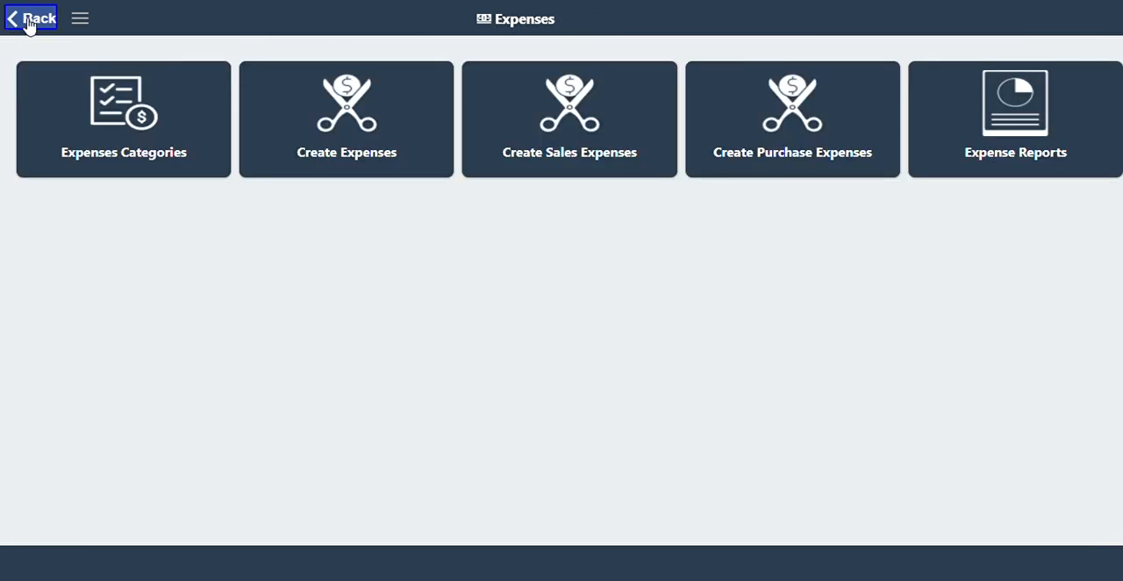
Examine the screens for creating general, sales and purchase expenses, and return to the Expenses overview.
{"action": "left_click", "coordinate": [380, 152]}
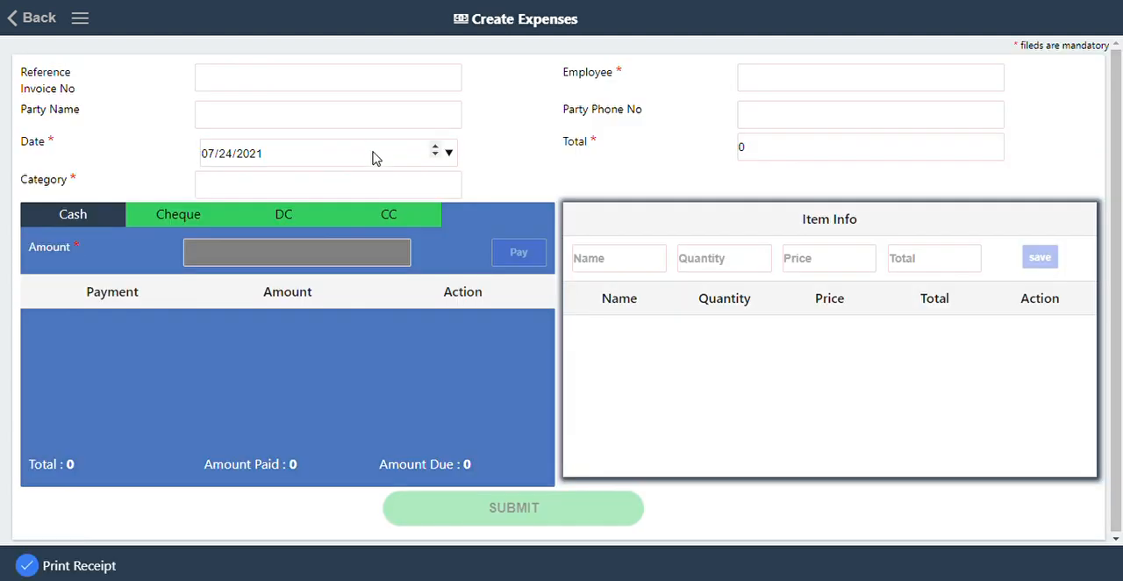
{"action": "left_click", "coordinate": [13, 23]}
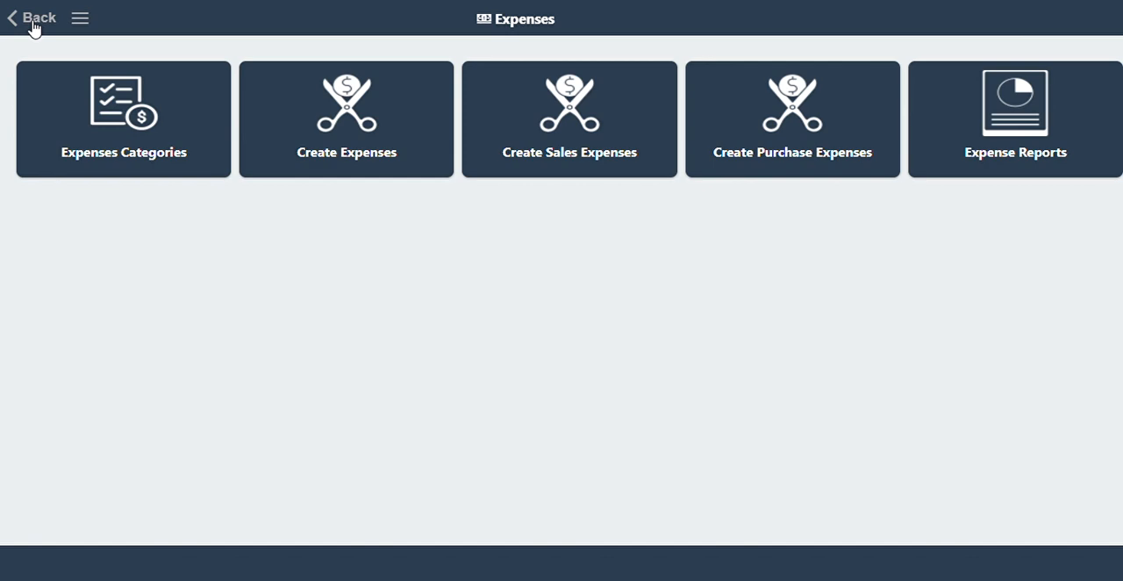
{"action": "left_click", "coordinate": [606, 151]}
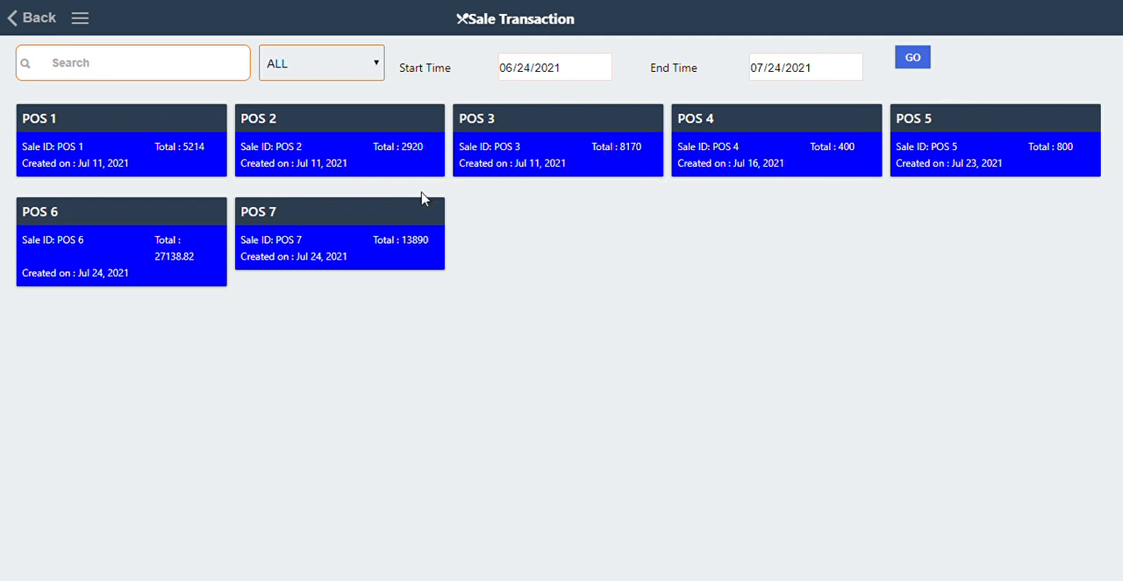
{"action": "left_click", "coordinate": [35, 27]}
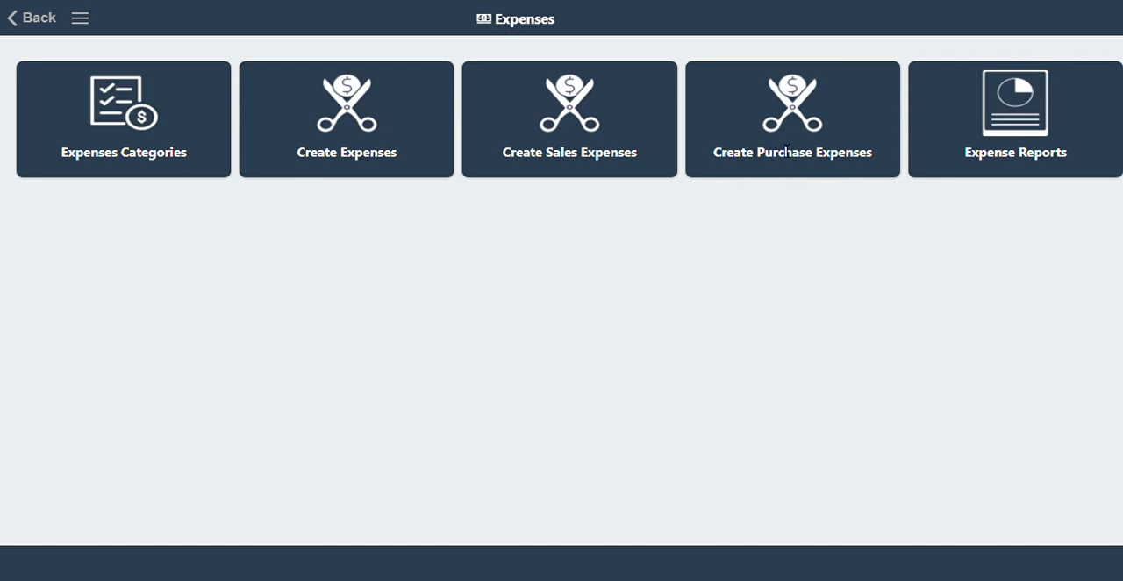
{"action": "left_click", "coordinate": [796, 142]}
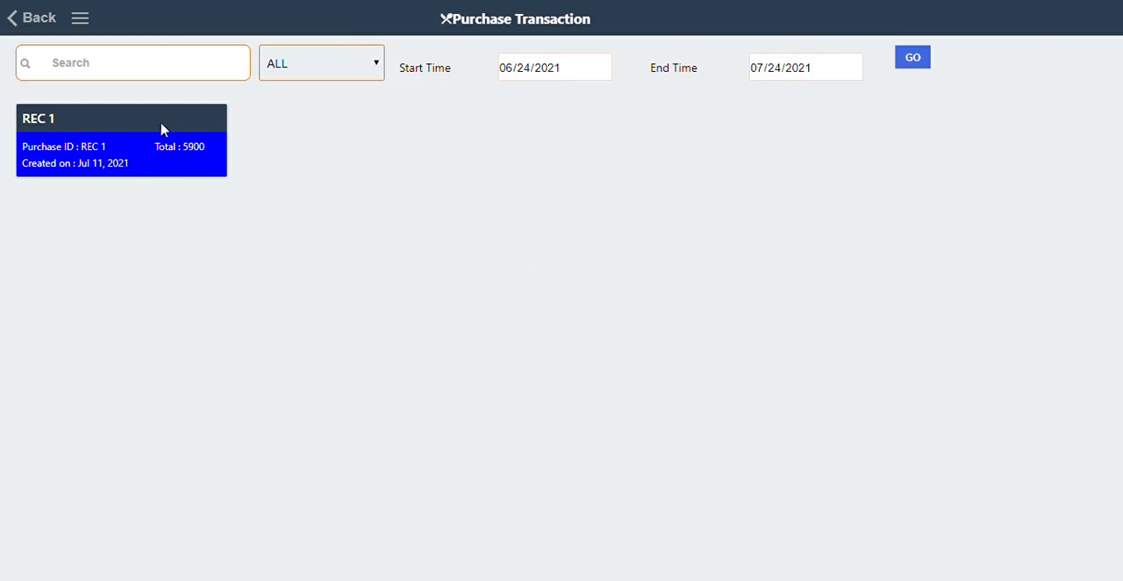
{"action": "left_click", "coordinate": [32, 34]}
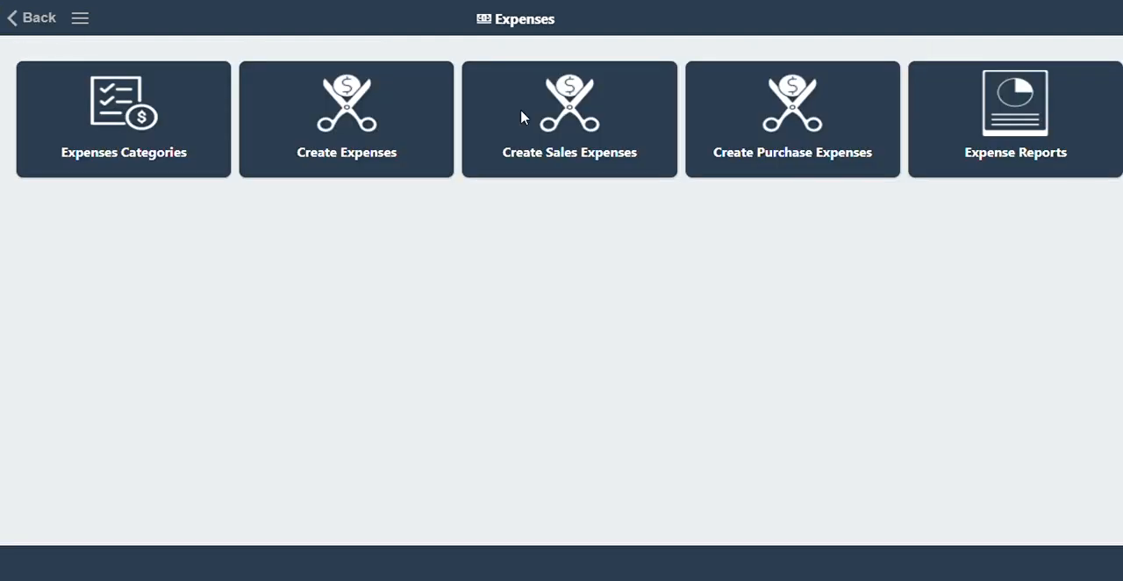
Examine the expense reports screen with its date filters and export option, and return to the module overview.
{"action": "left_click", "coordinate": [959, 158]}
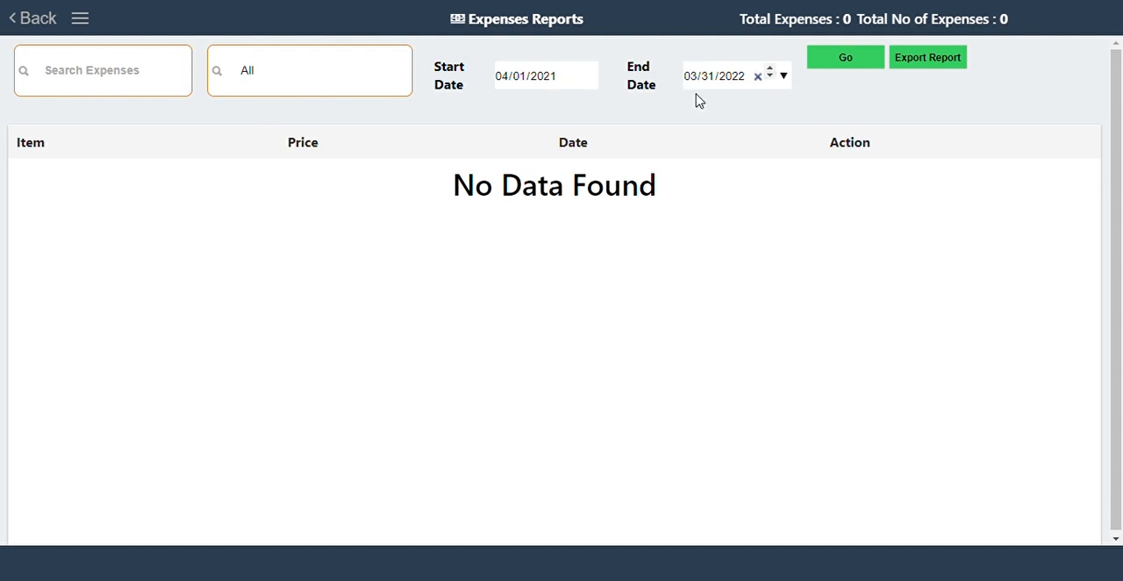
{"action": "left_click", "coordinate": [896, 65]}
{"action": "left_click", "coordinate": [37, 25]}
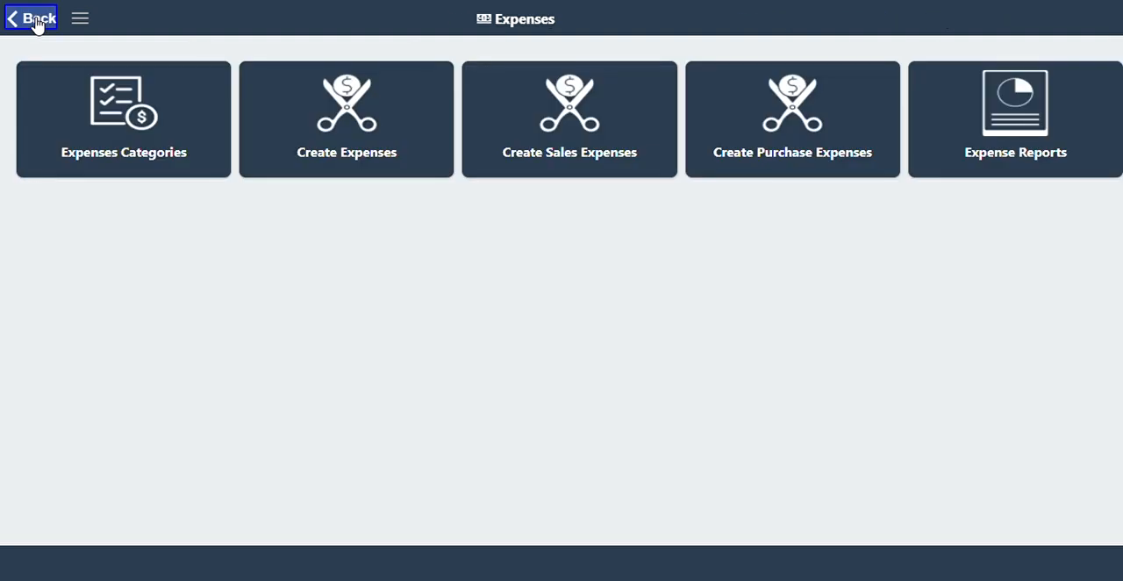
{"action": "left_click", "coordinate": [37, 24]}
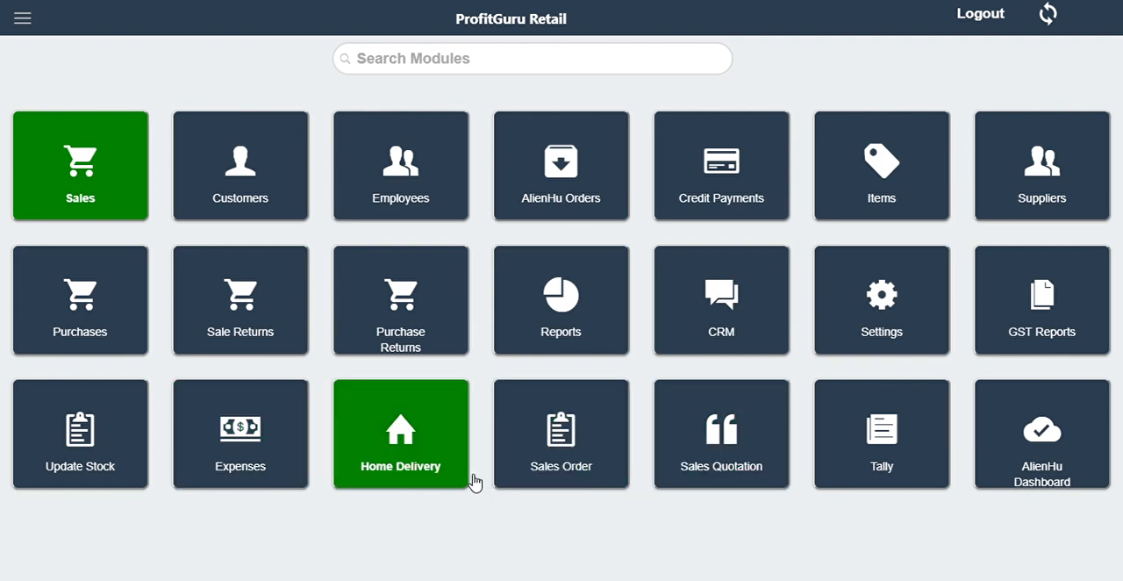
Examine the Home Delivery, Sales Quotation and Sales Order screens, and return to the module overview.
{"action": "left_click", "coordinate": [432, 469]}
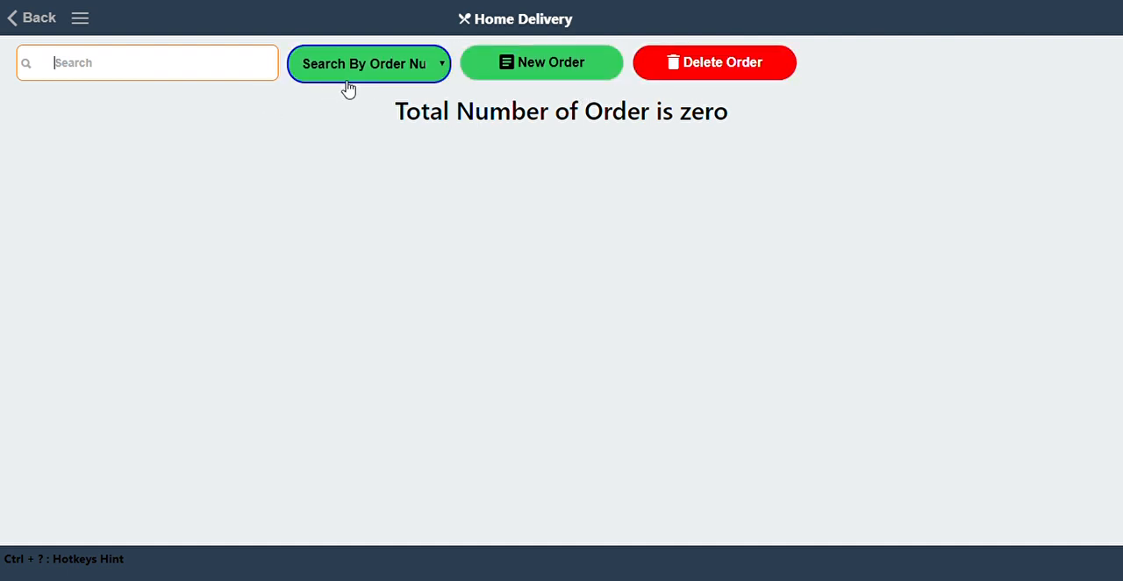
{"action": "left_click", "coordinate": [29, 20]}
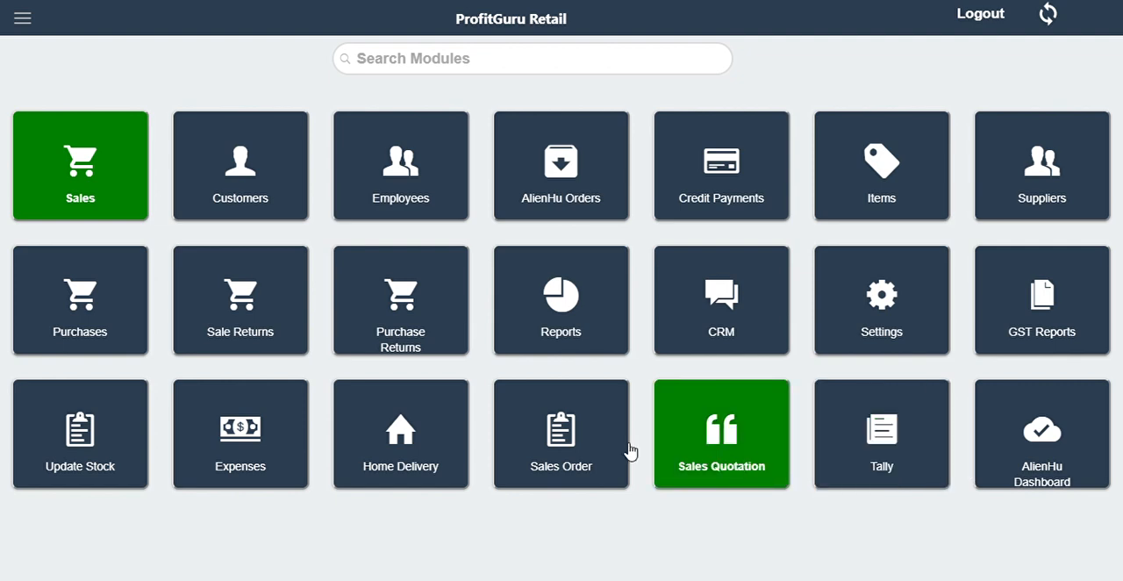
{"action": "left_click", "coordinate": [712, 444]}
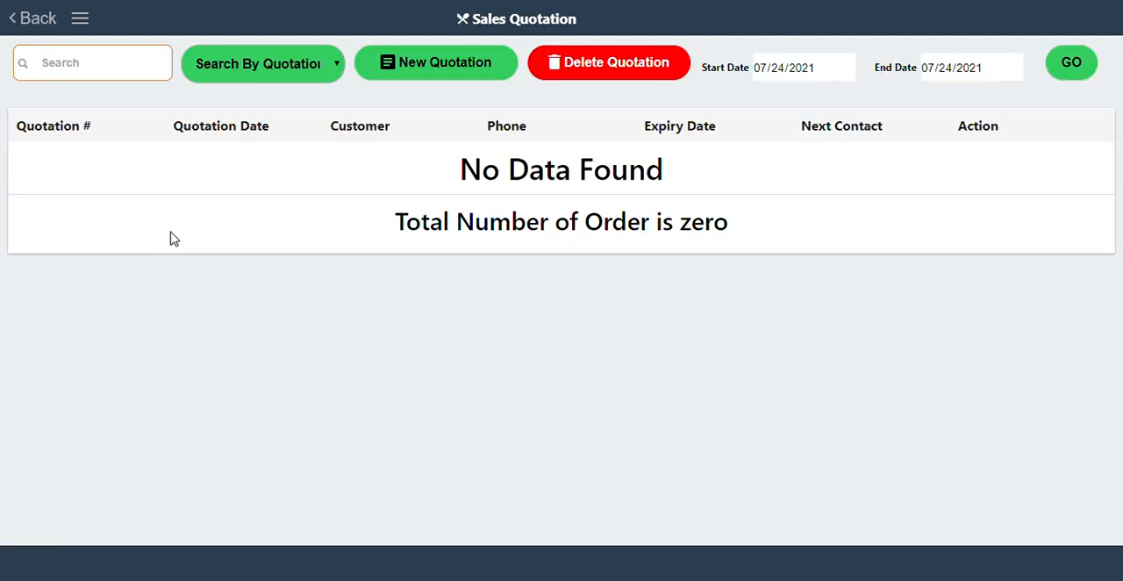
{"action": "left_click", "coordinate": [29, 21]}
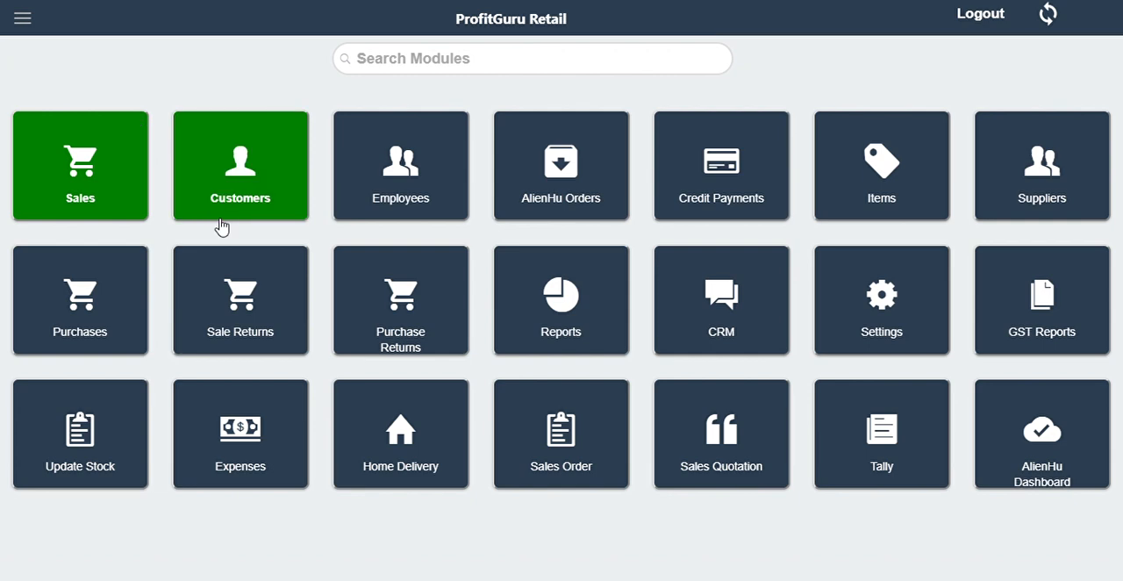
{"action": "left_click", "coordinate": [572, 483]}
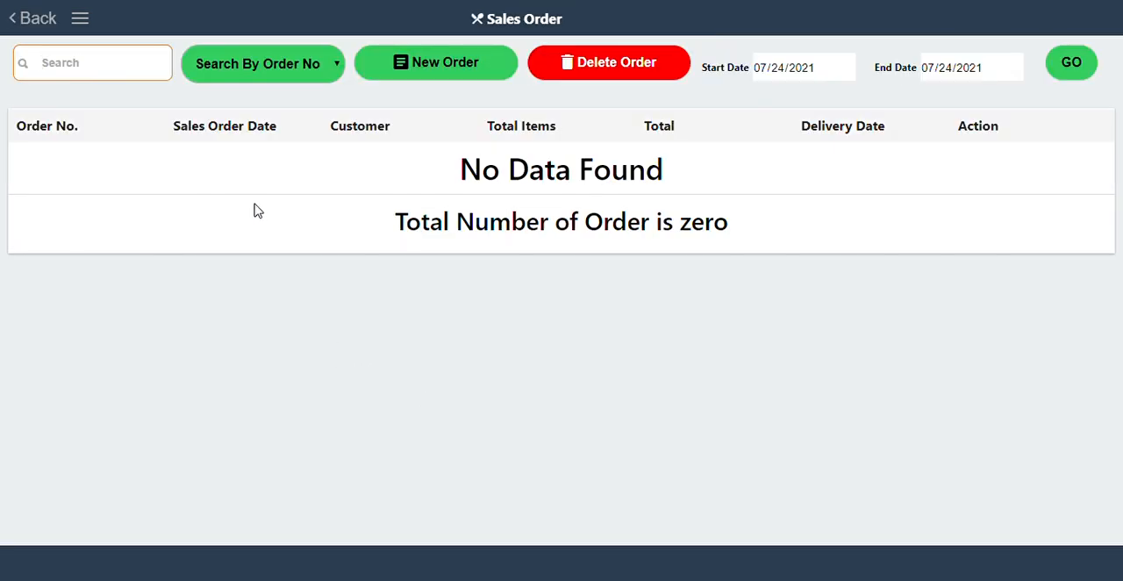
{"action": "left_click", "coordinate": [24, 23]}
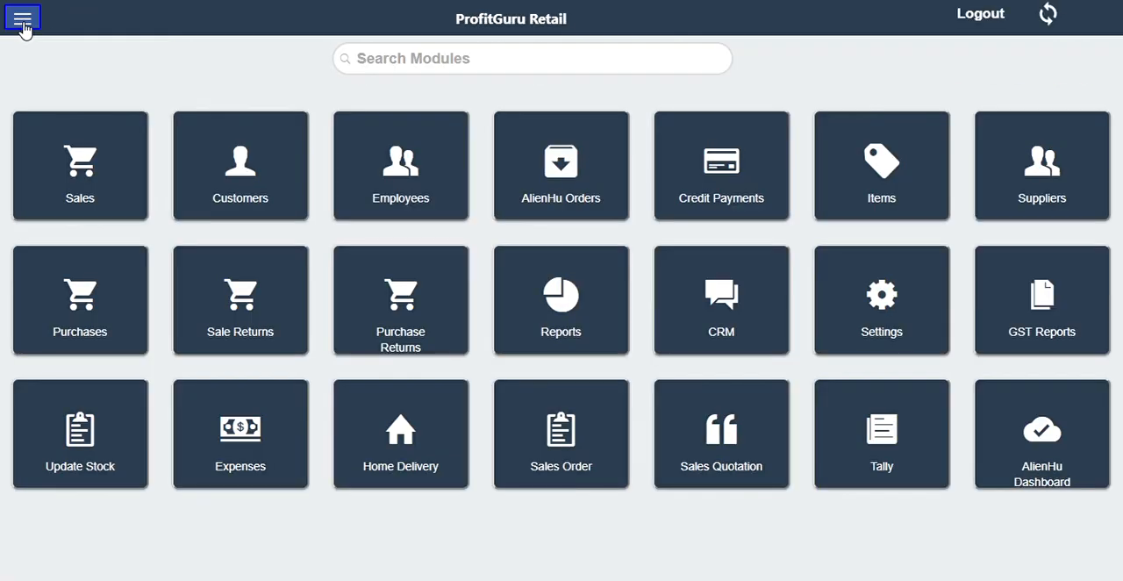
Examine the Tally module's import and export options, and return to the module overview.
{"action": "left_click", "coordinate": [847, 420]}
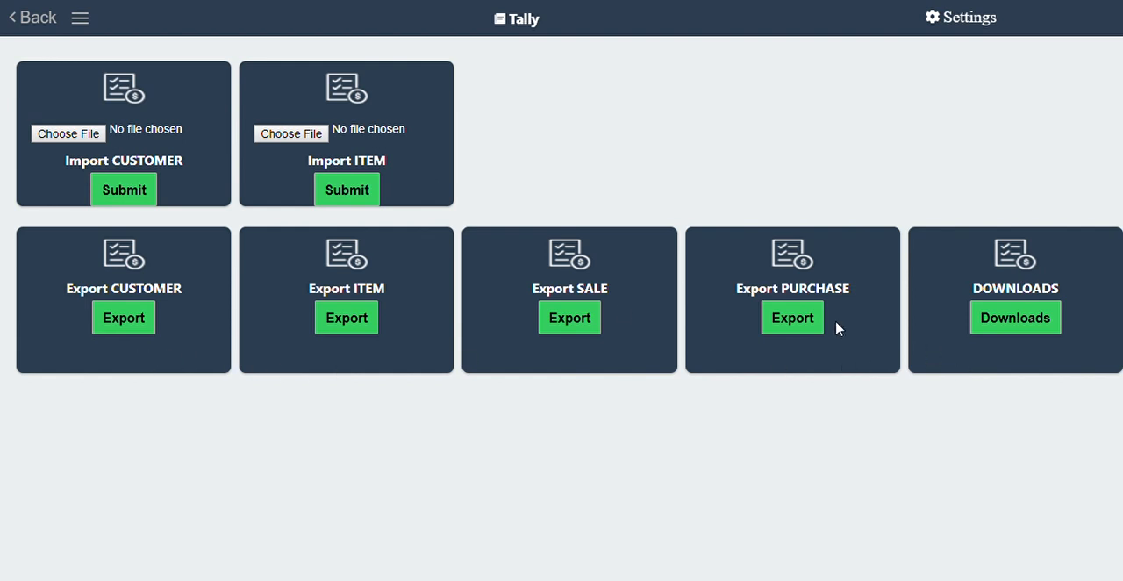
{"action": "left_click", "coordinate": [132, 321]}
{"action": "left_click", "coordinate": [31, 22]}
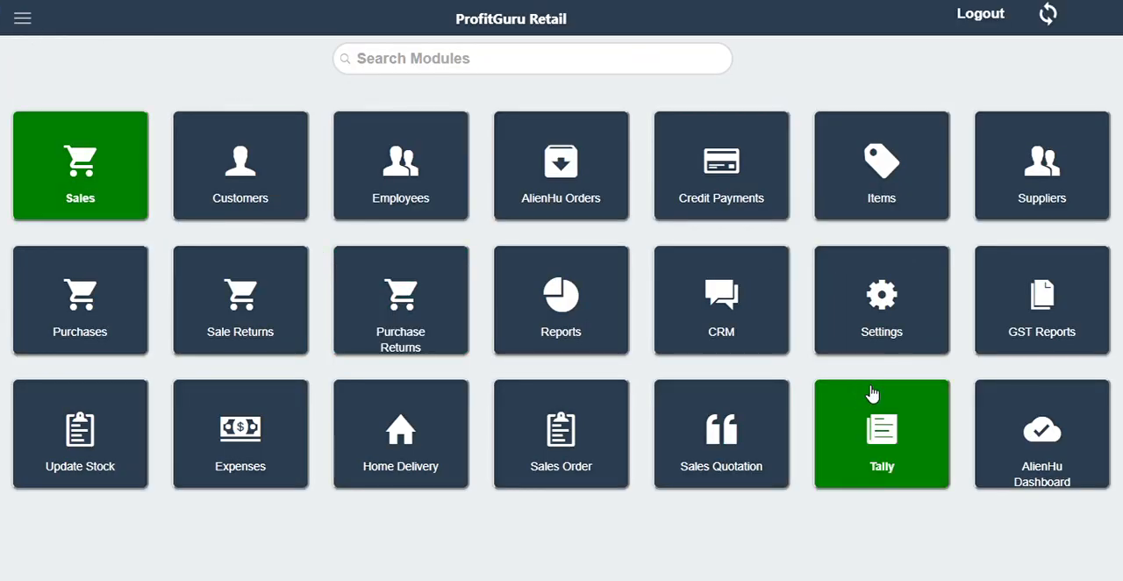